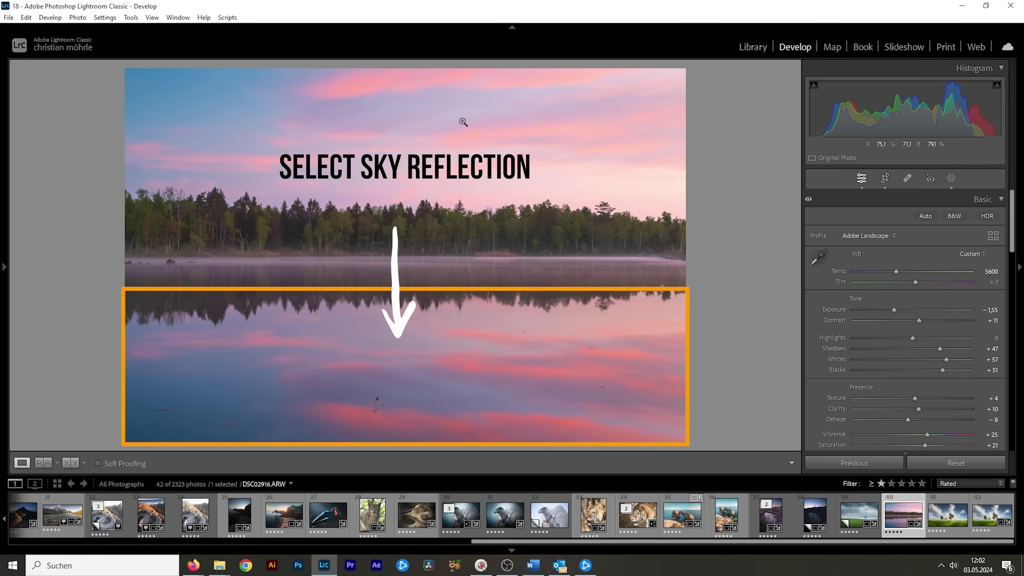
# Flip the lake photo DSC02916.ARW vertically so its sky reflection sits at the top
pyautogui.rightClick(471, 209)
pyautogui.moveTo(534, 451)
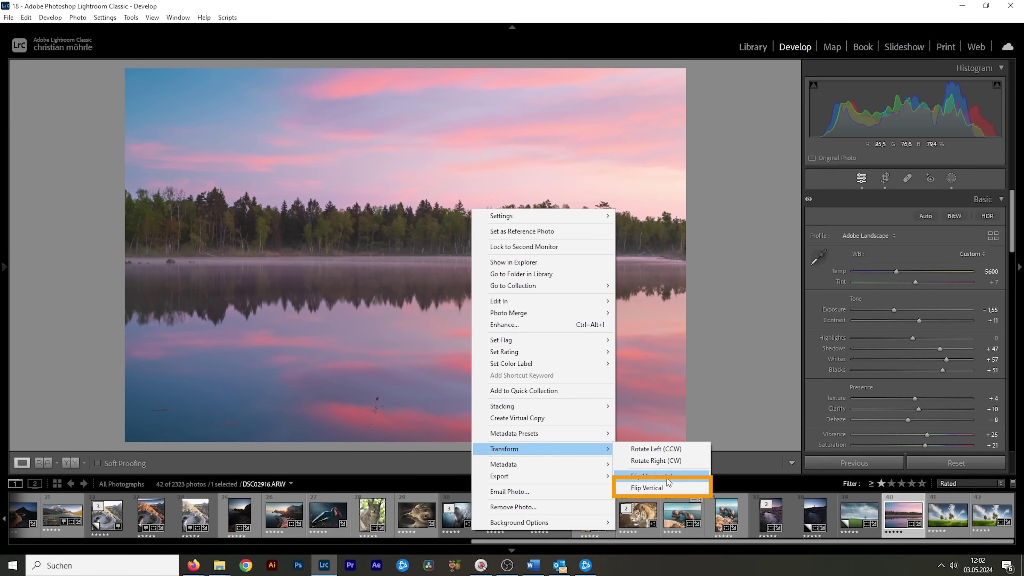
pyautogui.click(664, 489)
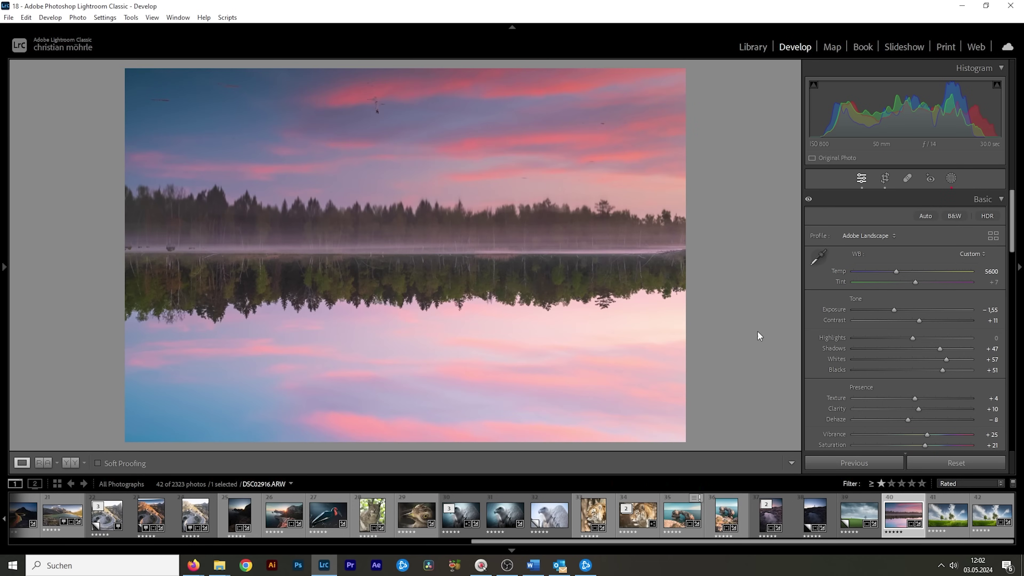
# Add a Select Sky mask on the flipped reflection with Contrast 37 and Whites 28
pyautogui.click(952, 179)
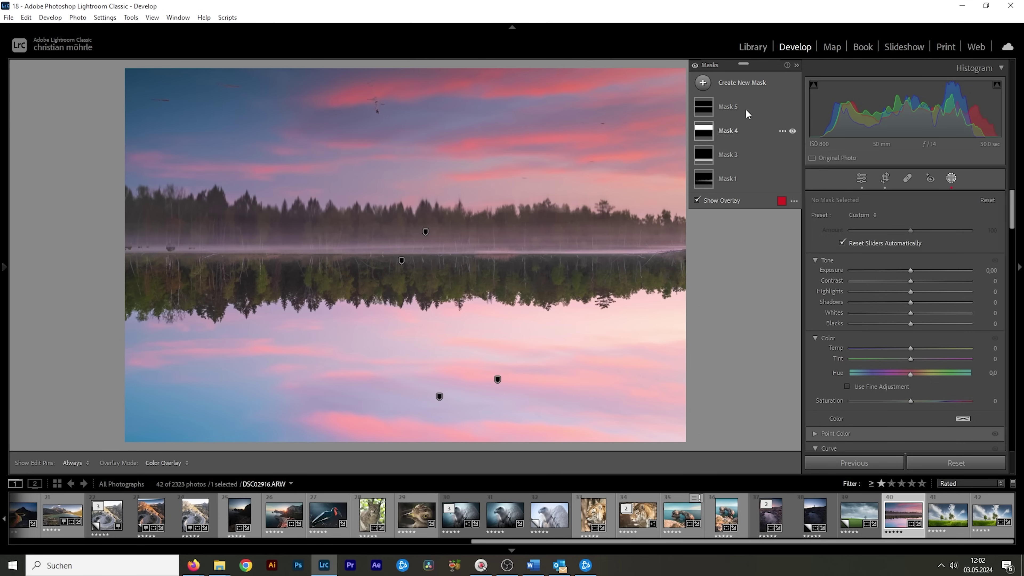
pyautogui.click(703, 83)
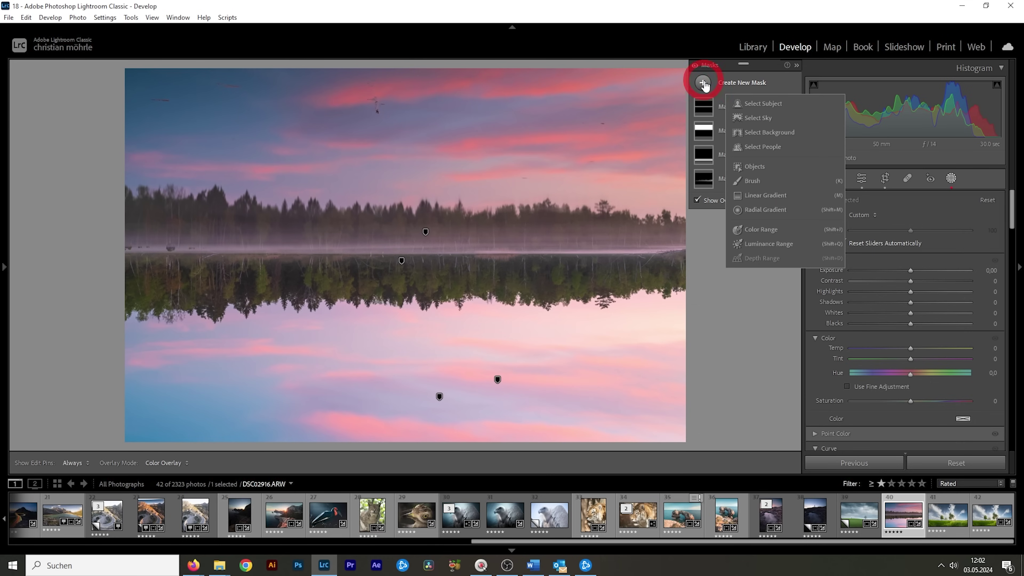
pyautogui.click(757, 118)
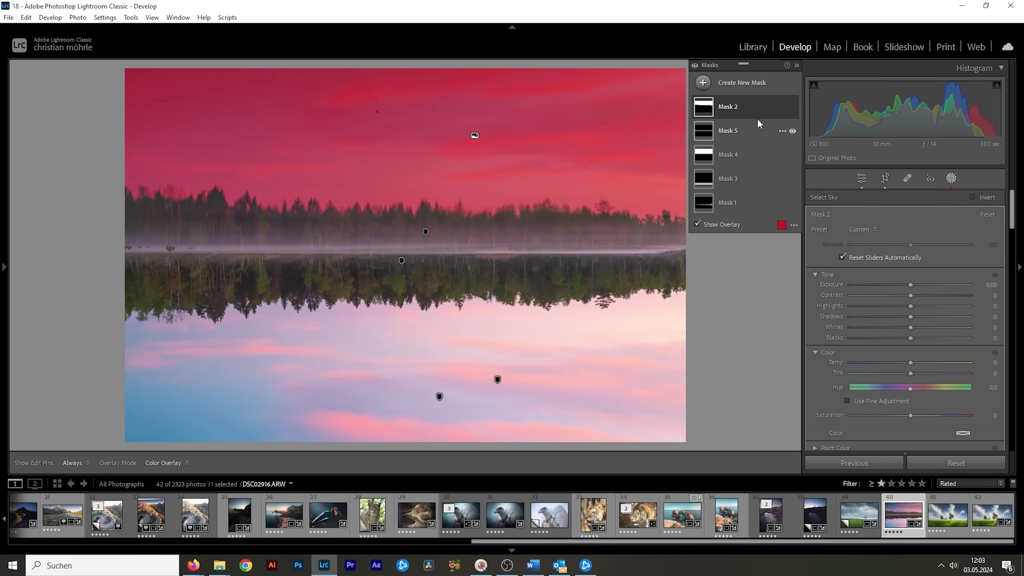
pyautogui.click(697, 224)
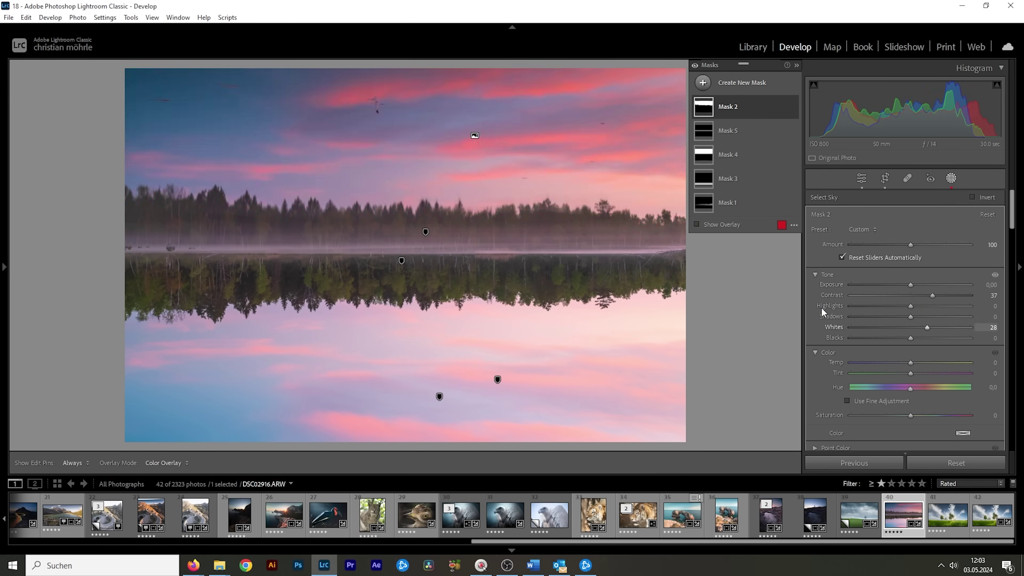
# Flip the lake photo vertically back to upright
pyautogui.rightClick(483, 208)
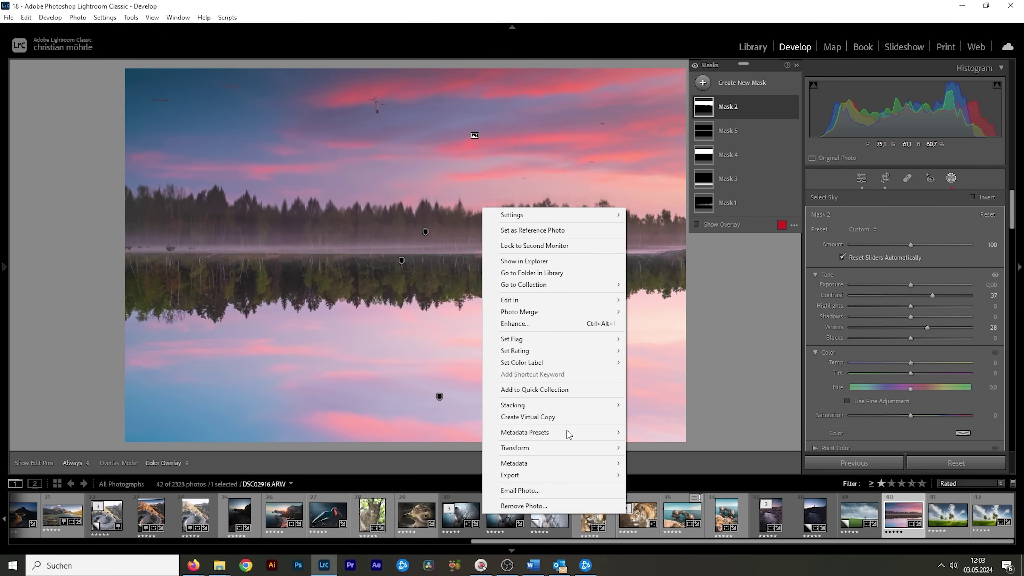
pyautogui.moveTo(561, 449)
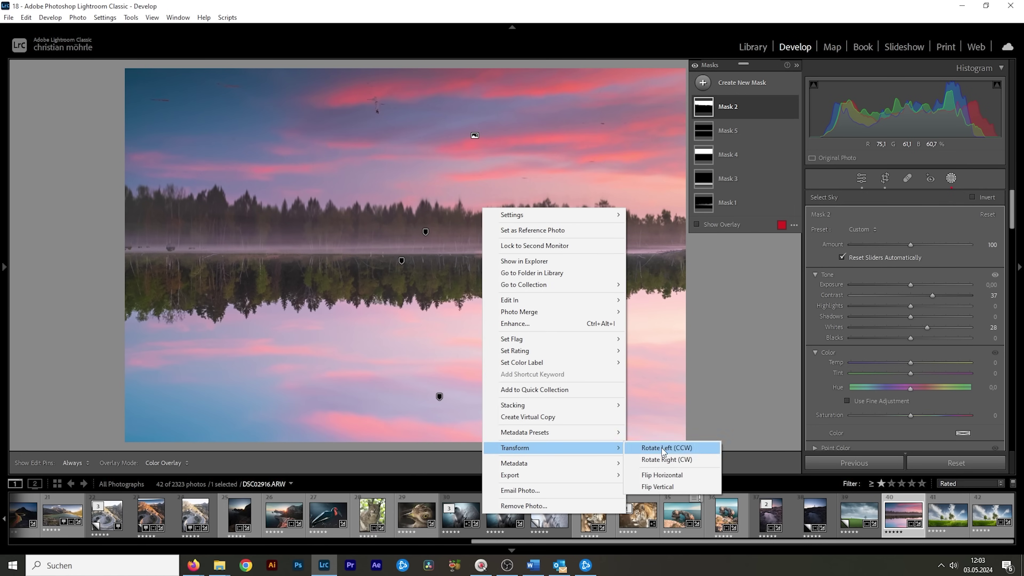
pyautogui.click(660, 487)
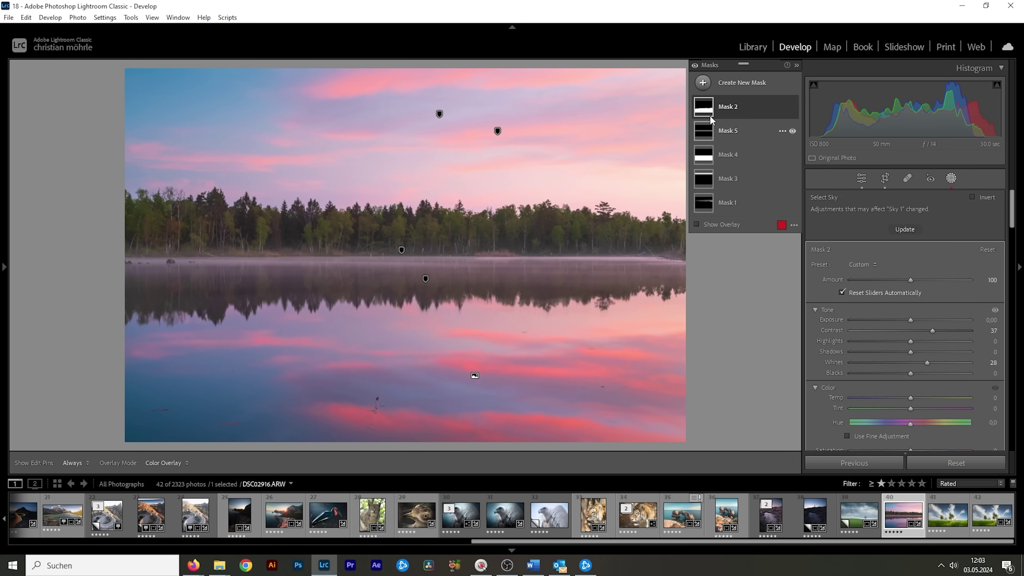
# Add a Select Sky mask, Mask 6, over the sky above the lake's treeline
pyautogui.click(703, 82)
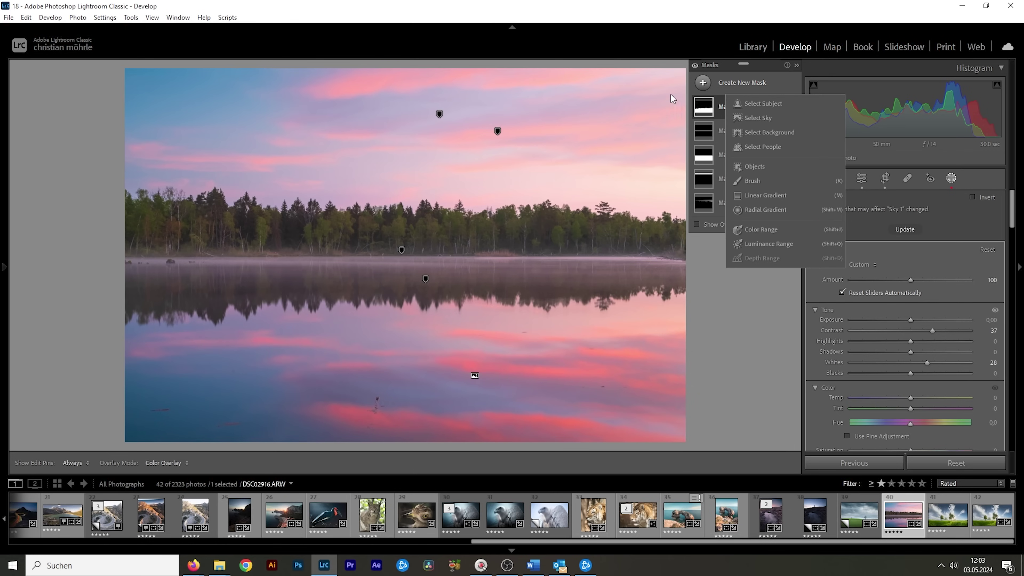
pyautogui.click(760, 119)
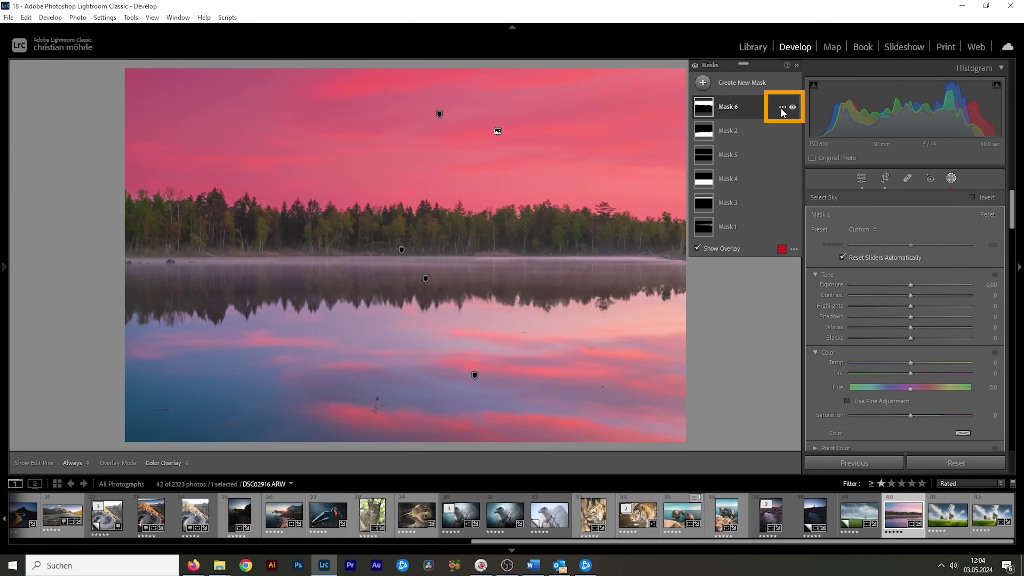
# Intersect Mask 6 with a Select Sky selection and invert it
pyautogui.rightClick(781, 107)
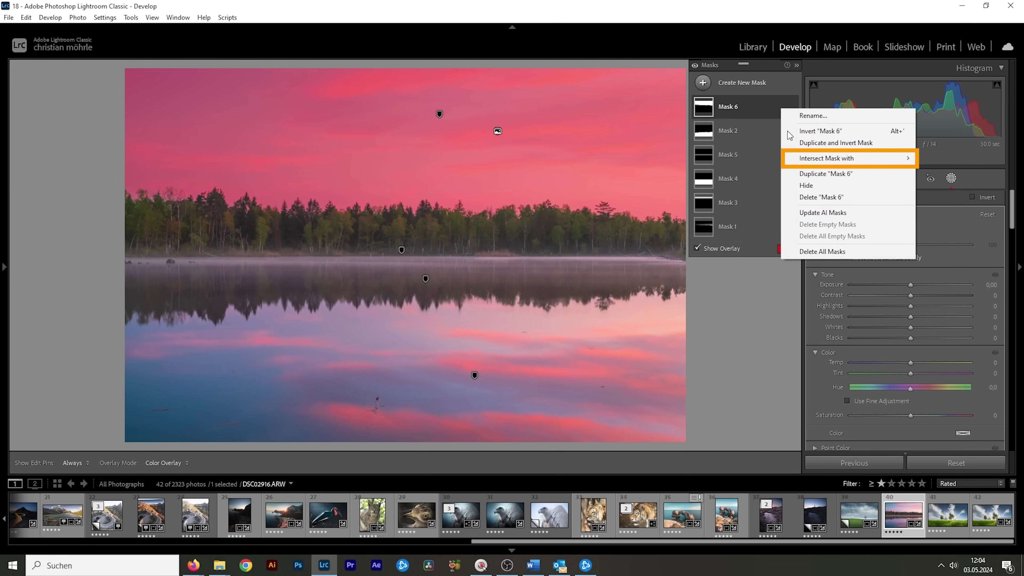
pyautogui.moveTo(819, 154)
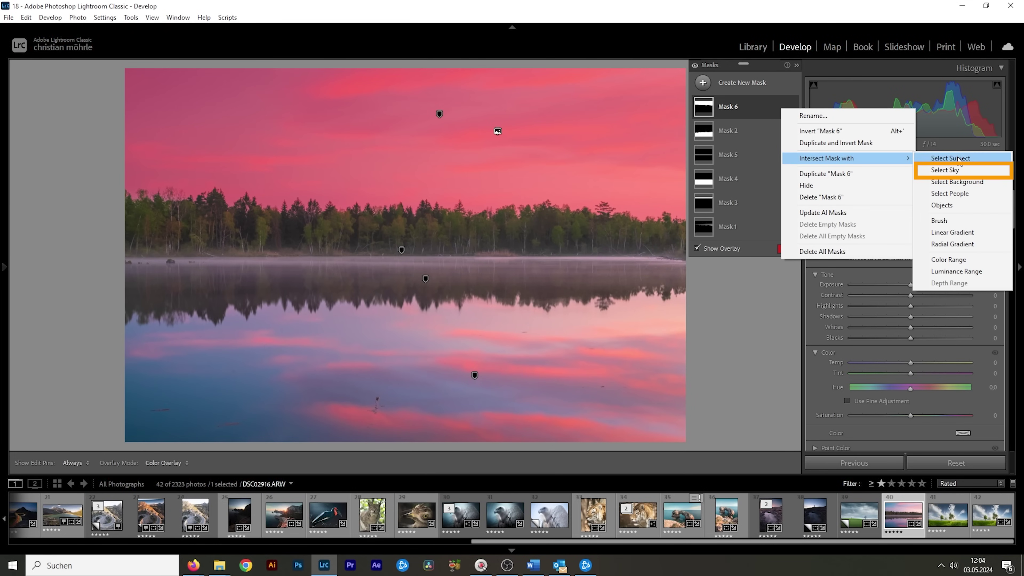
pyautogui.click(955, 171)
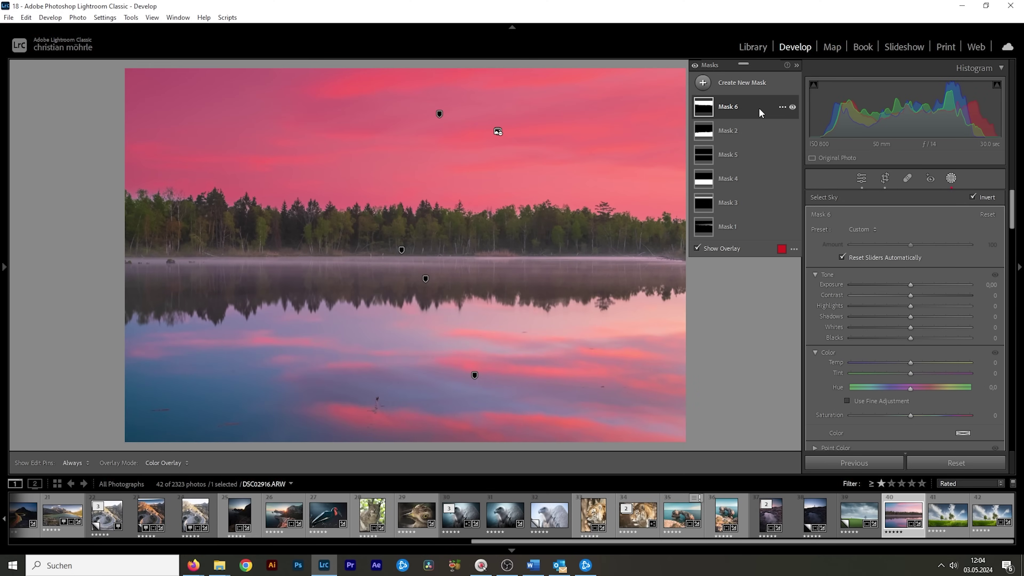
pyautogui.click(703, 85)
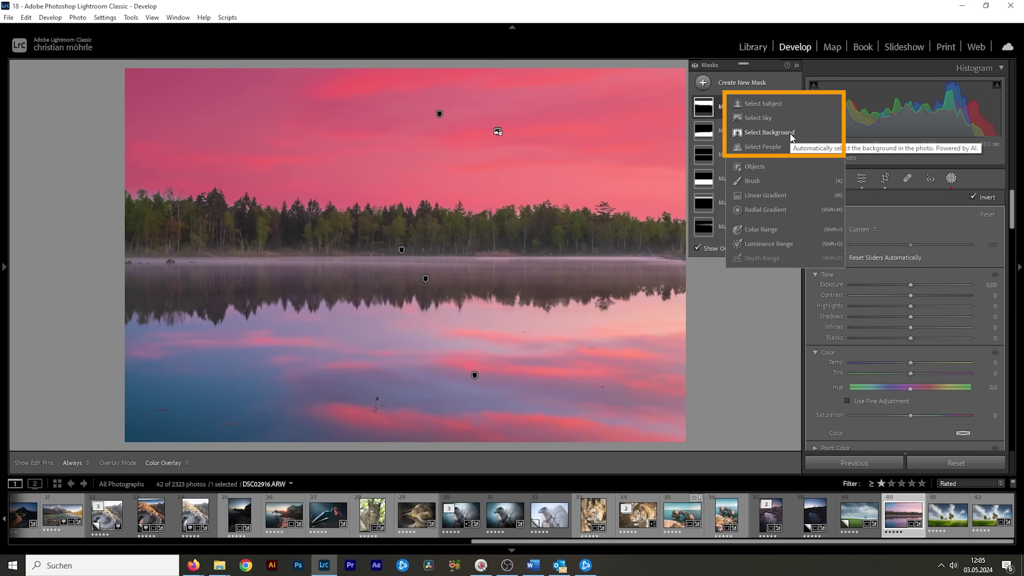
# On the bird photo, add a Select Subject mask (Mask 7) and intersect it with Select Subject
pyautogui.click(325, 523)
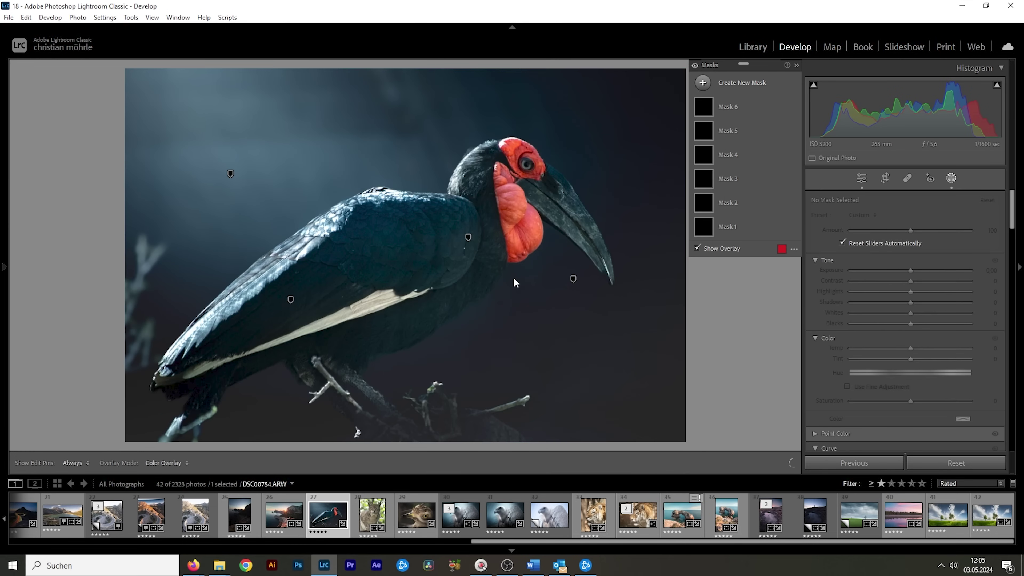
pyautogui.click(702, 83)
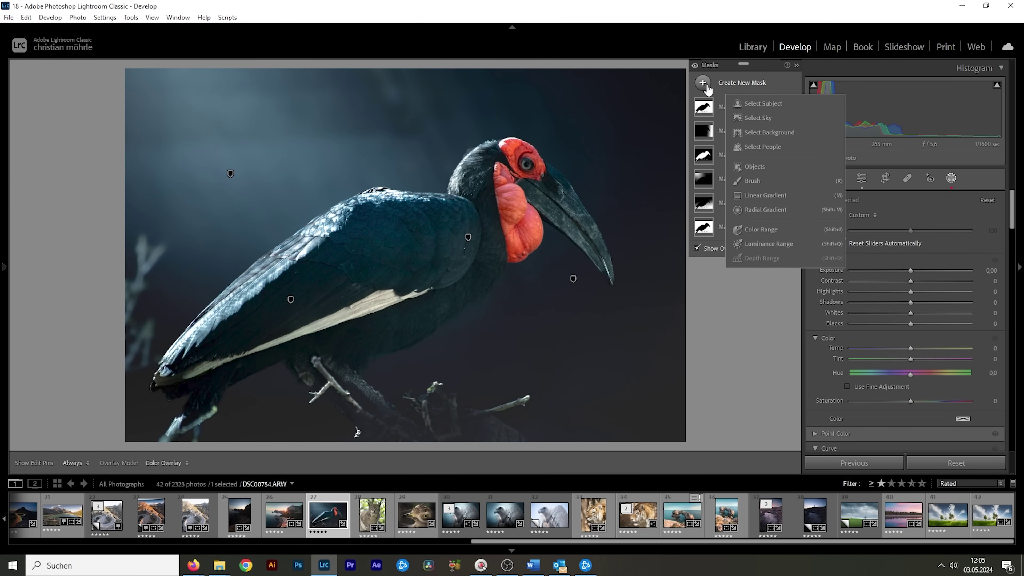
pyautogui.click(762, 101)
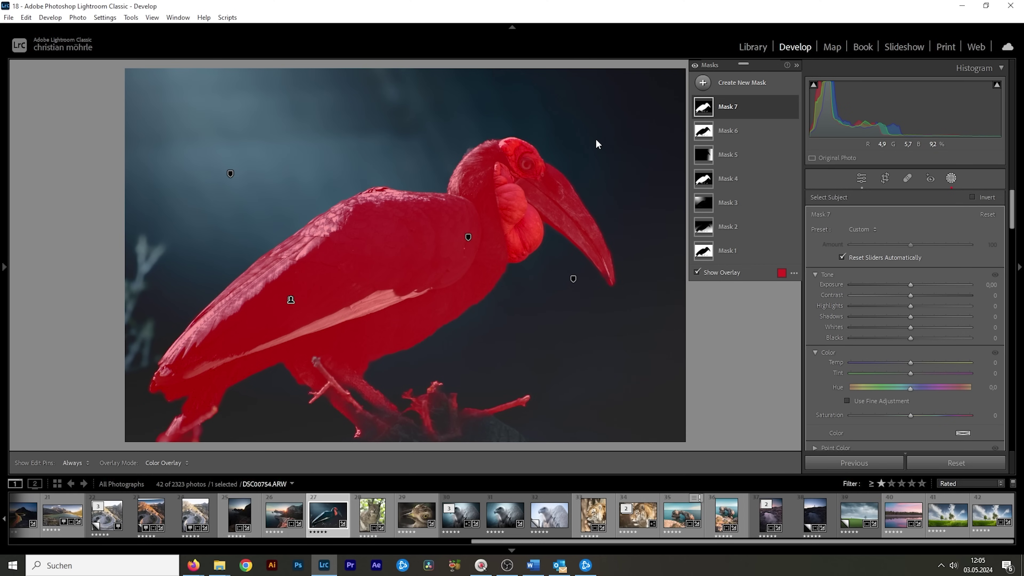
pyautogui.click(783, 108)
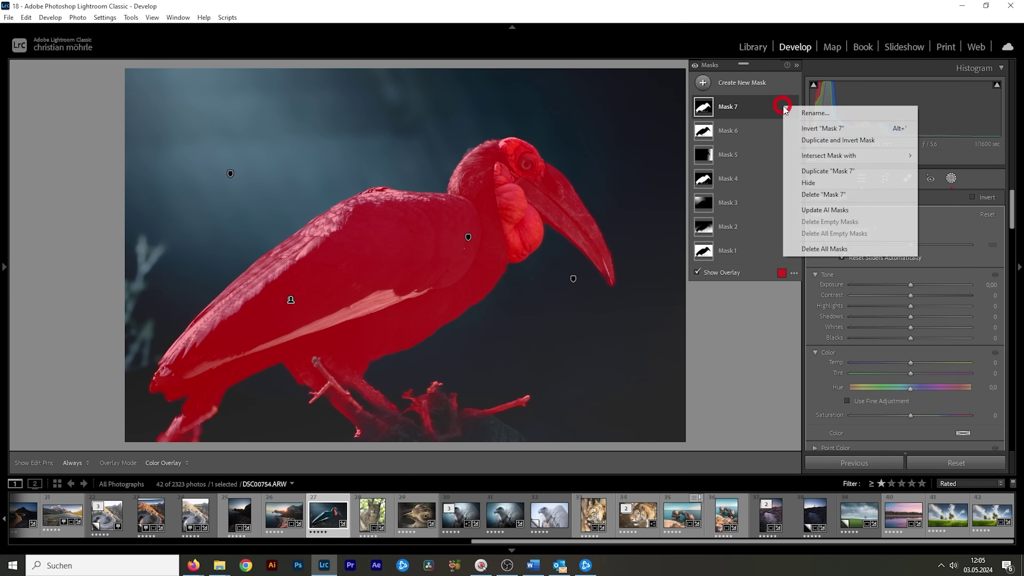
pyautogui.moveTo(820, 162)
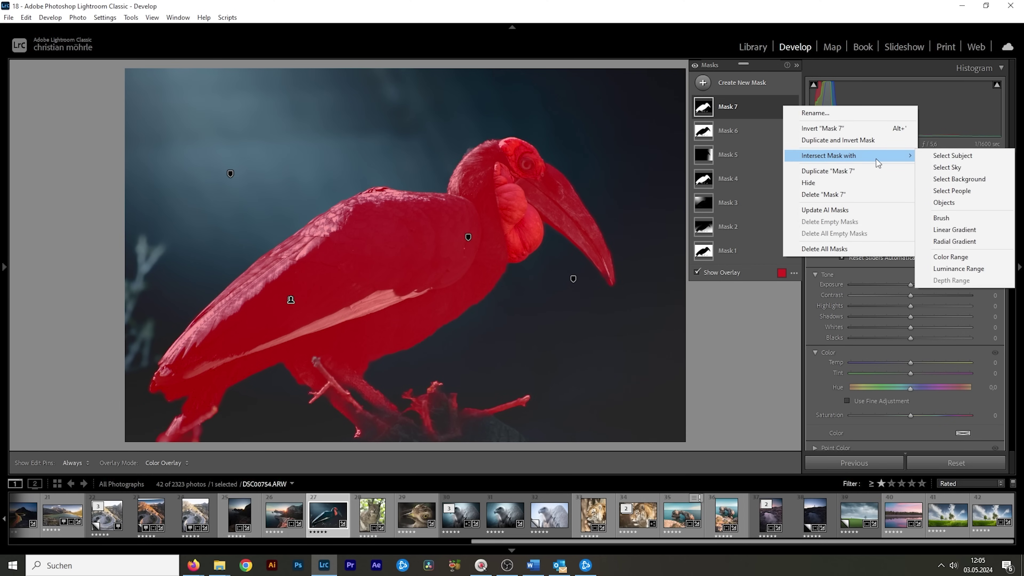
pyautogui.click(959, 157)
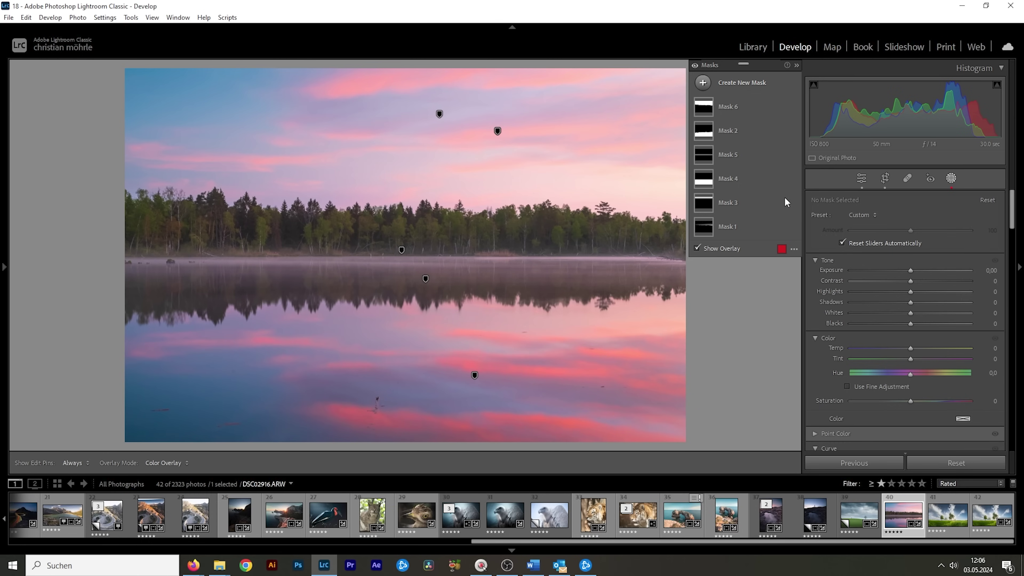
# Add a linear gradient mask to the lake photo, dragged upward over the lower frame
pyautogui.click(703, 83)
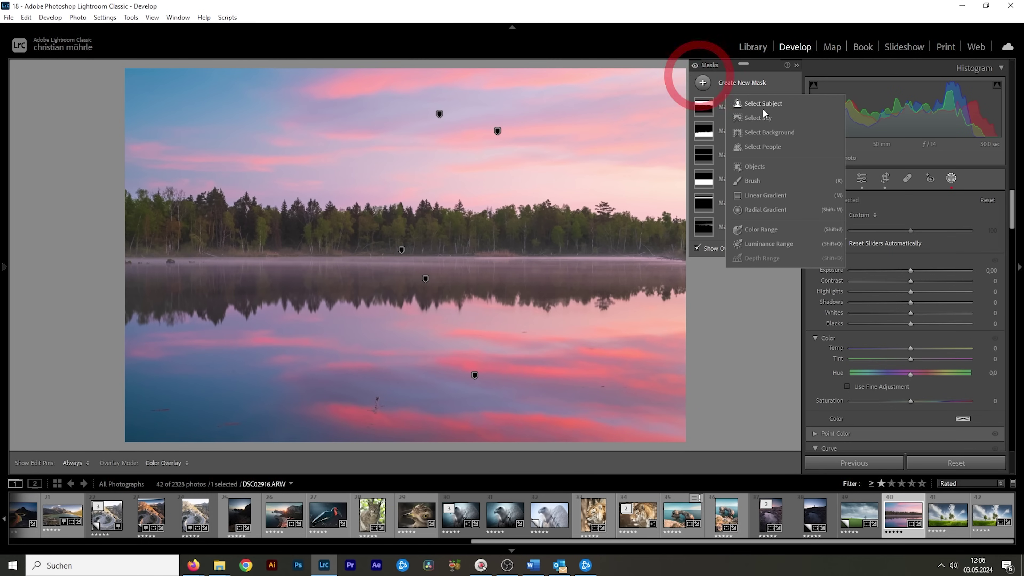
pyautogui.click(765, 195)
pyautogui.moveTo(443, 225); pyautogui.dragTo(443, 116)
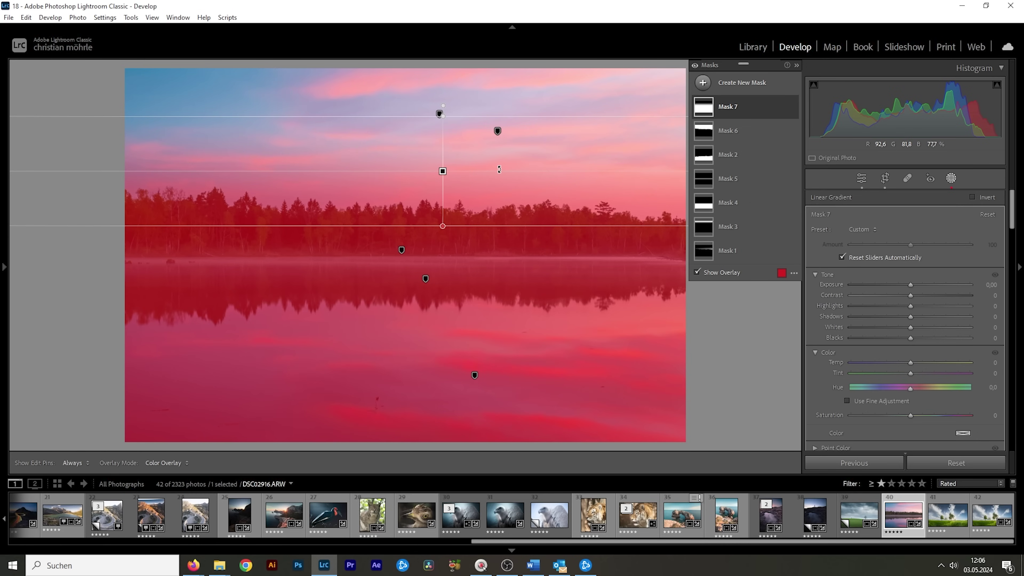
# Intersect the gradient mask (Mask 7) with a Select Sky selection
pyautogui.rightClick(784, 107)
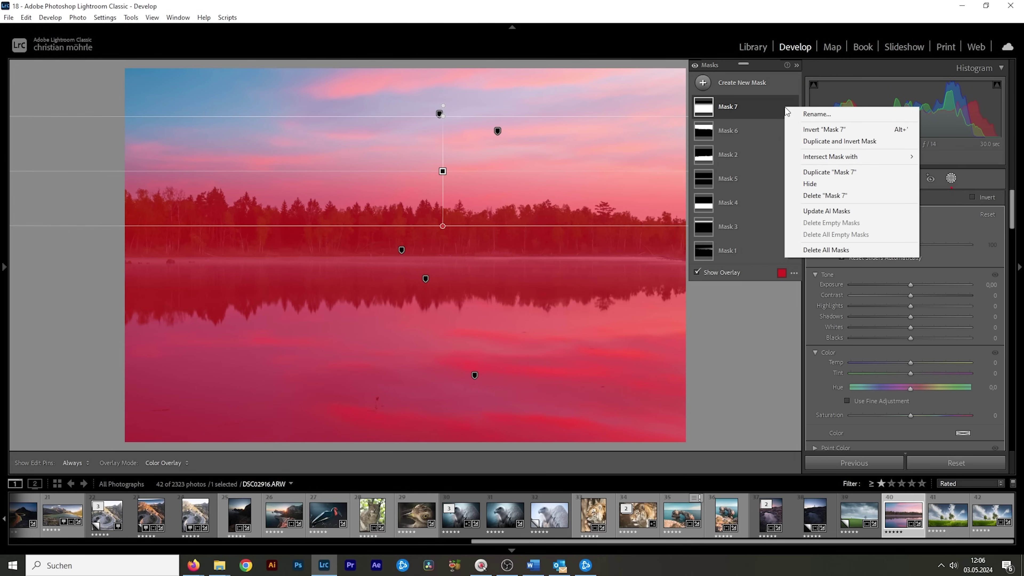
pyautogui.moveTo(821, 158)
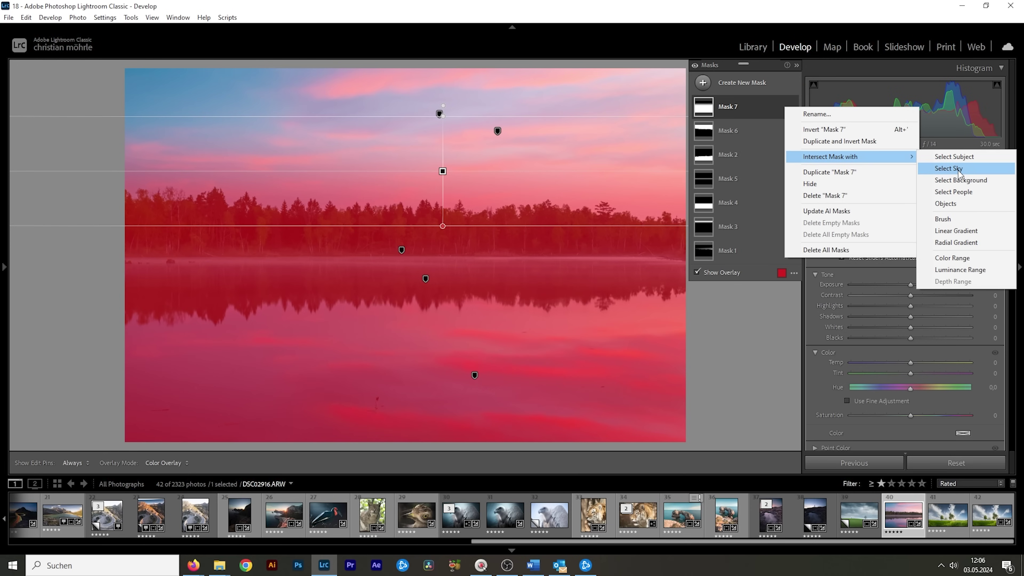
pyautogui.click(712, 65)
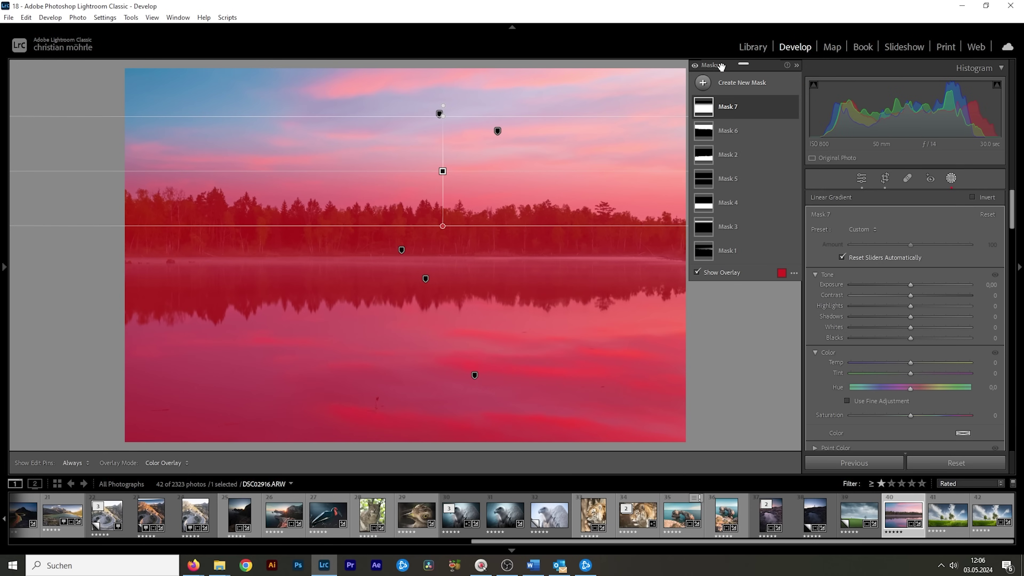
pyautogui.click(744, 108)
pyautogui.press('alt')
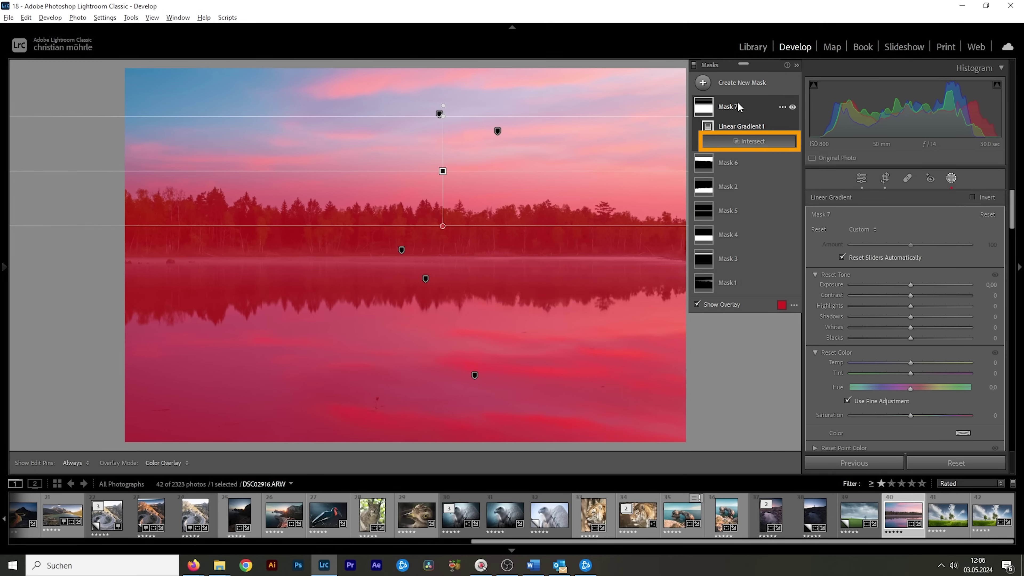
pyautogui.click(749, 142)
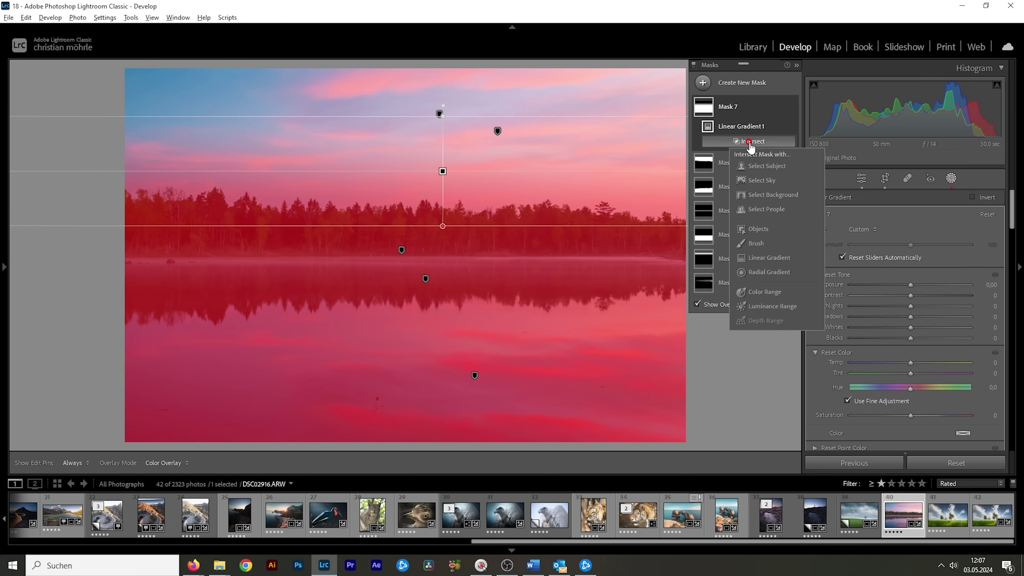
pyautogui.click(759, 181)
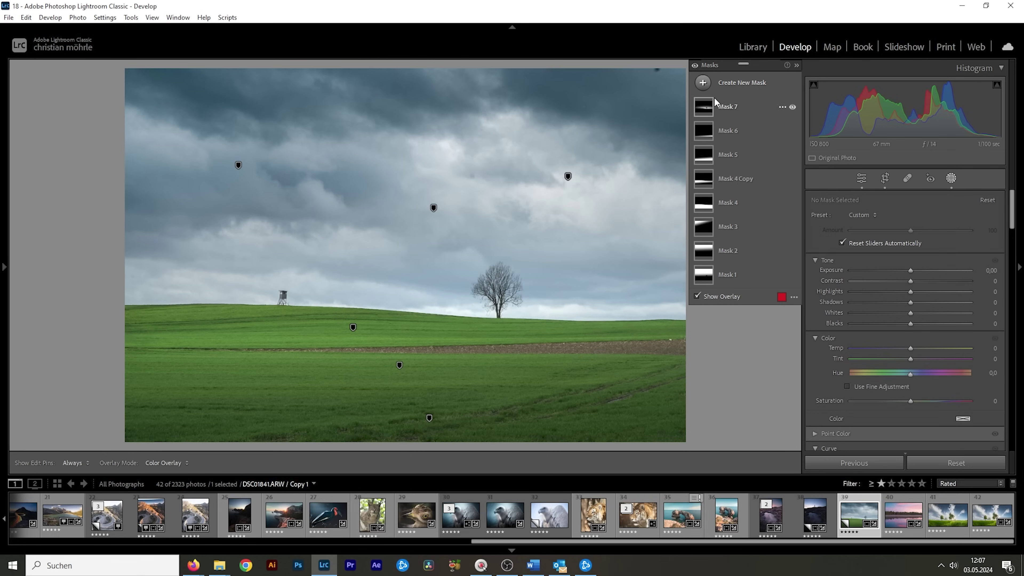
# Add an inverted Select Sky mask on the field photo covering the field and tree
pyautogui.click(703, 84)
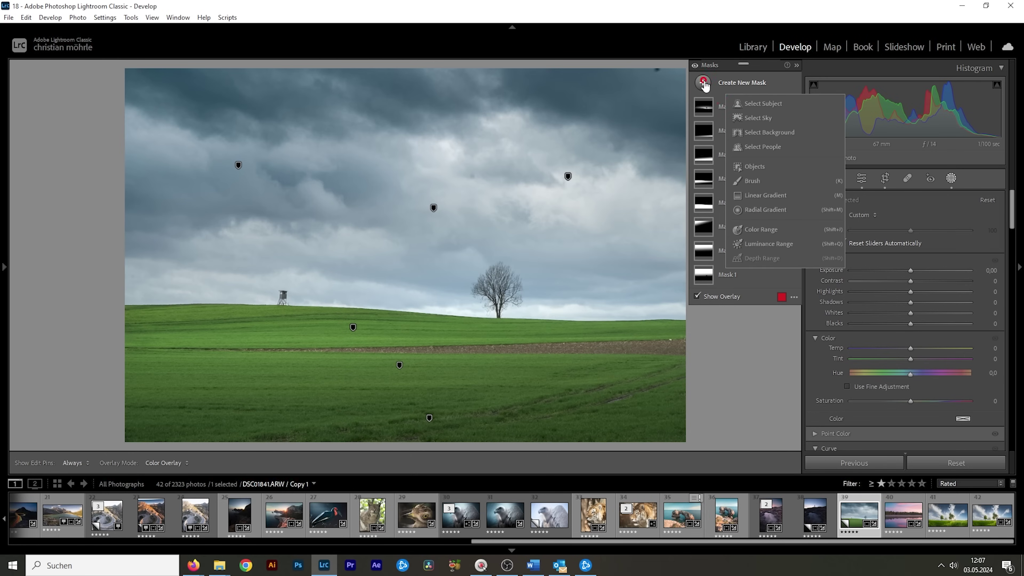
pyautogui.click(762, 117)
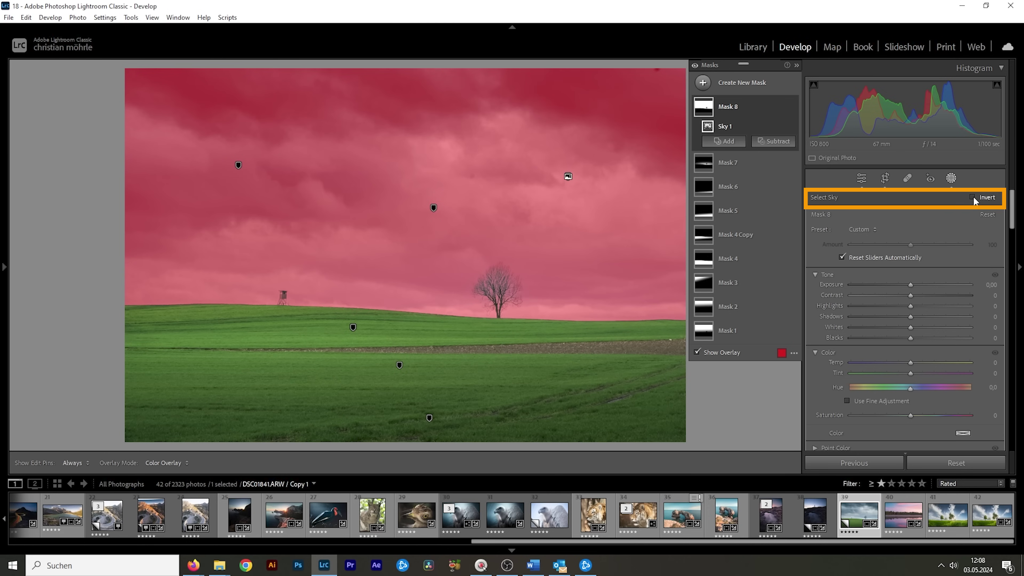
pyautogui.click(973, 196)
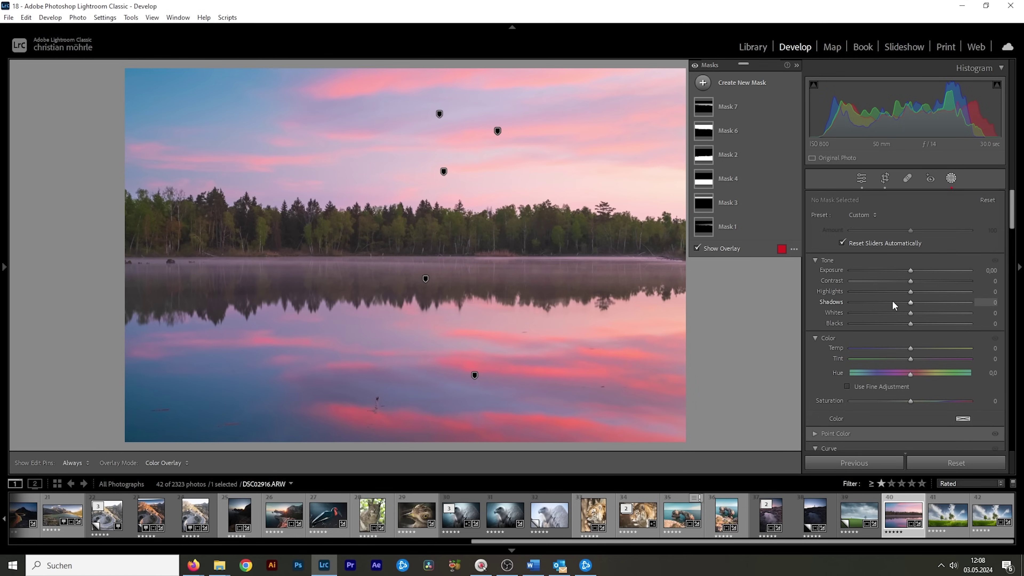
# Add a linear gradient mask starting at the lake shoreline and show its overlay
pyautogui.click(701, 83)
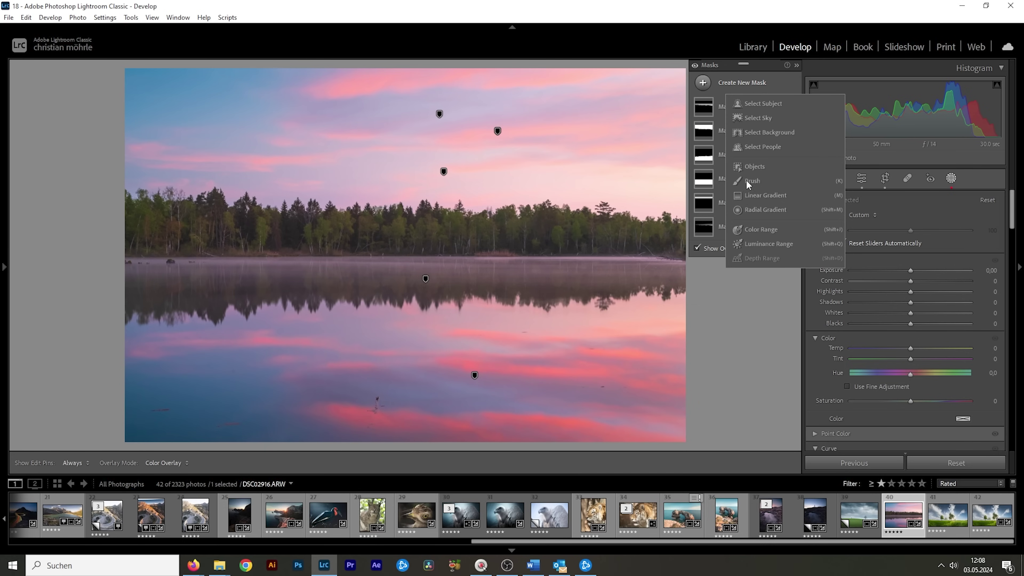
pyautogui.click(746, 197)
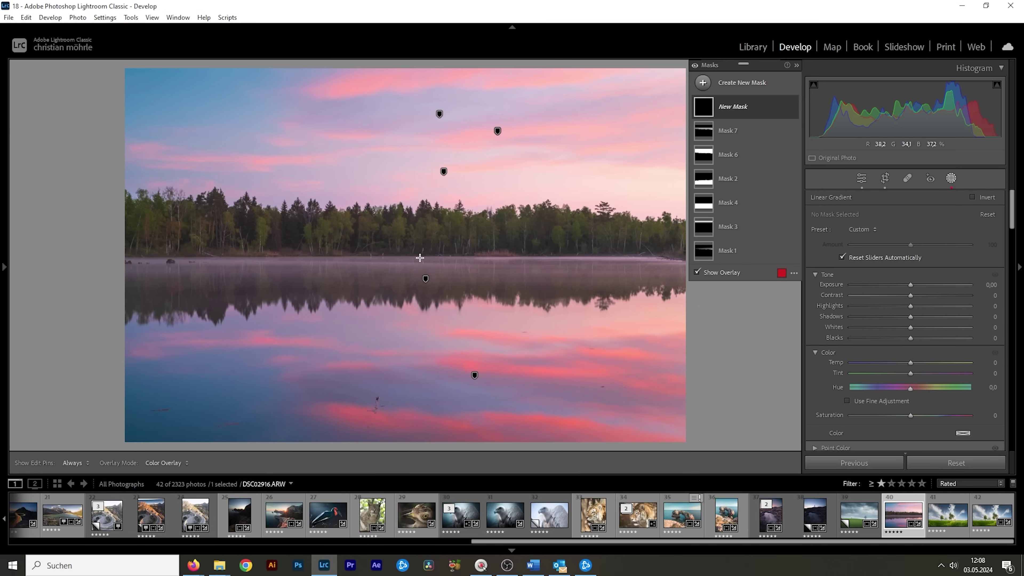
pyautogui.moveTo(419, 258)
pyautogui.mouseDown()
pyautogui.moveTo(420, 230)
pyautogui.moveTo(420, 273)
pyautogui.mouseUp()
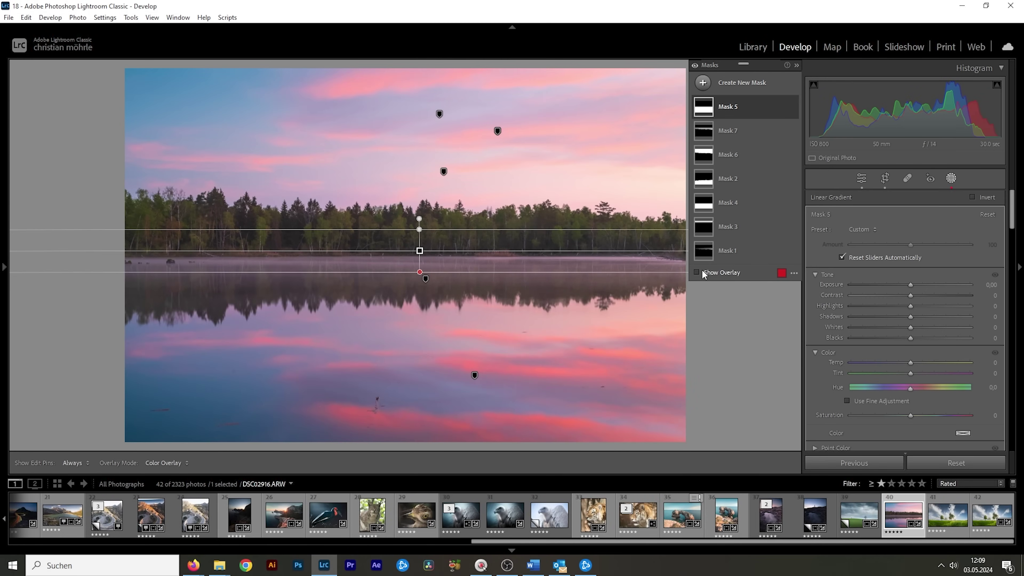
pyautogui.click(702, 273)
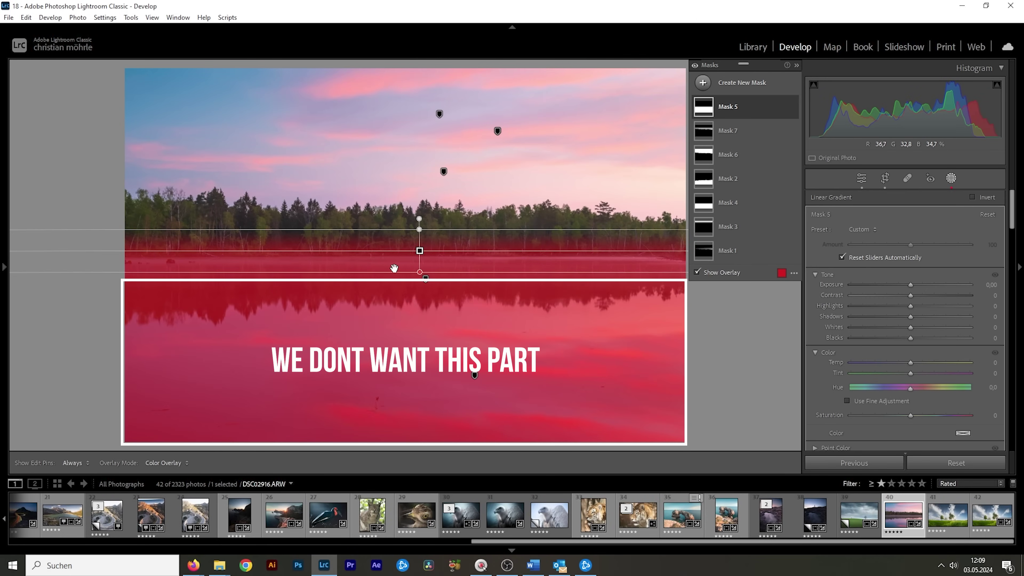
# Subtract a second linear gradient to exclude the lake, then raise Blacks to 79
pyautogui.click(768, 108)
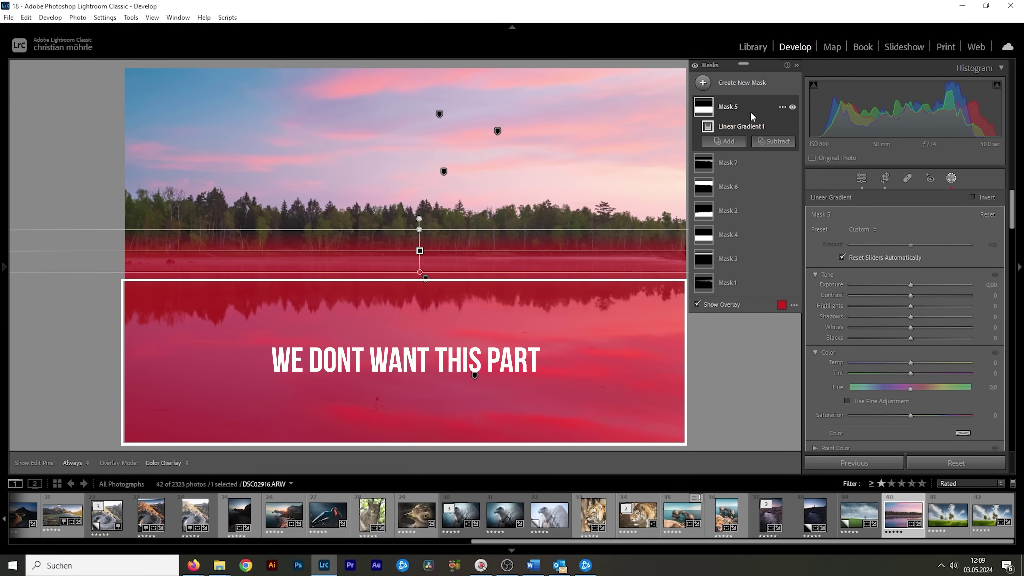
pyautogui.click(774, 141)
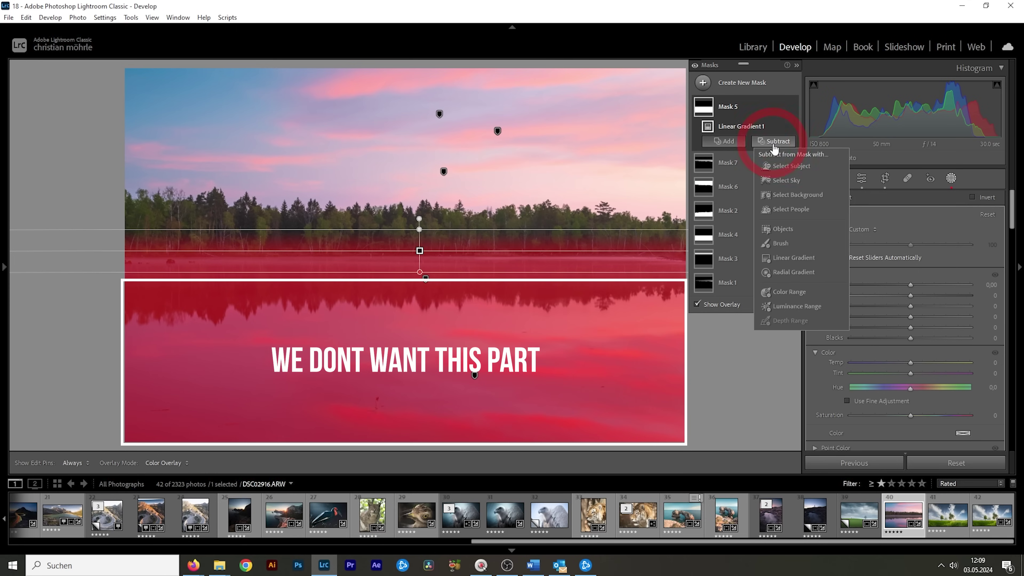
pyautogui.click(780, 257)
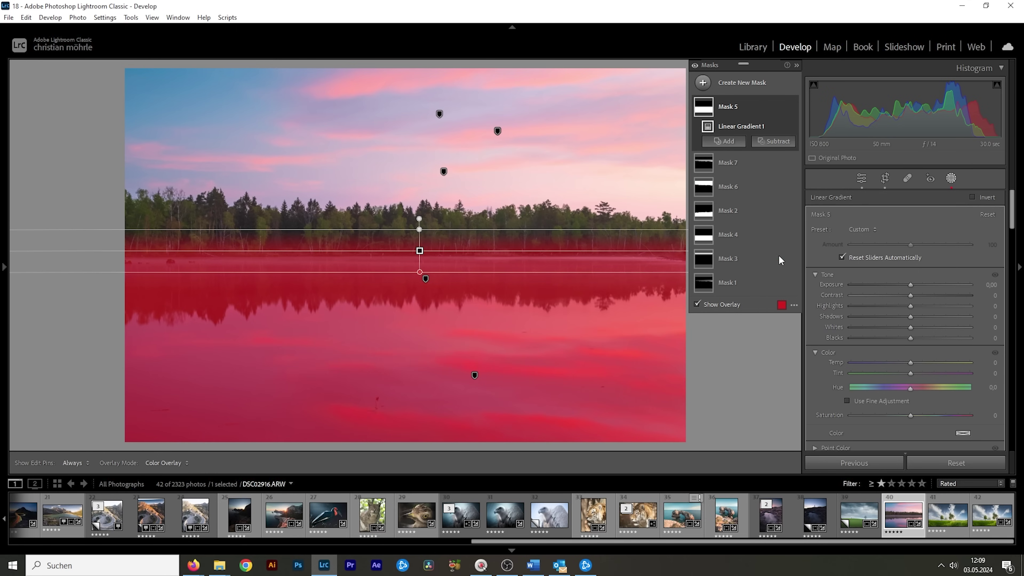
pyautogui.moveTo(414, 276); pyautogui.dragTo(418, 250)
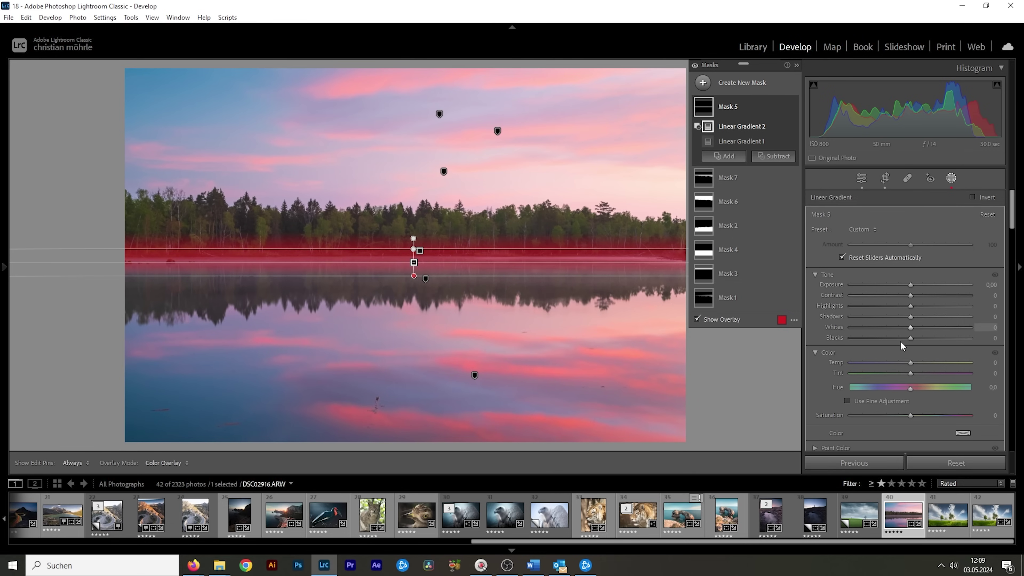
pyautogui.moveTo(910, 337); pyautogui.dragTo(913, 341)
# Set the shoreline mist band's Blacks to 60 and Dehaze to -24
pyautogui.moveTo(923, 343); pyautogui.dragTo(927, 344)
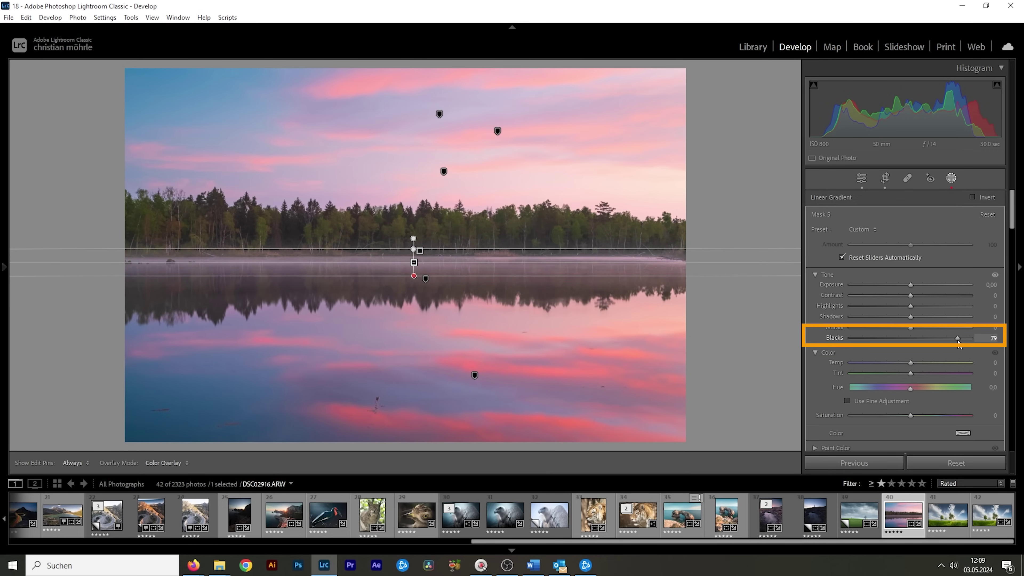
pyautogui.moveTo(951, 344); pyautogui.dragTo(949, 344)
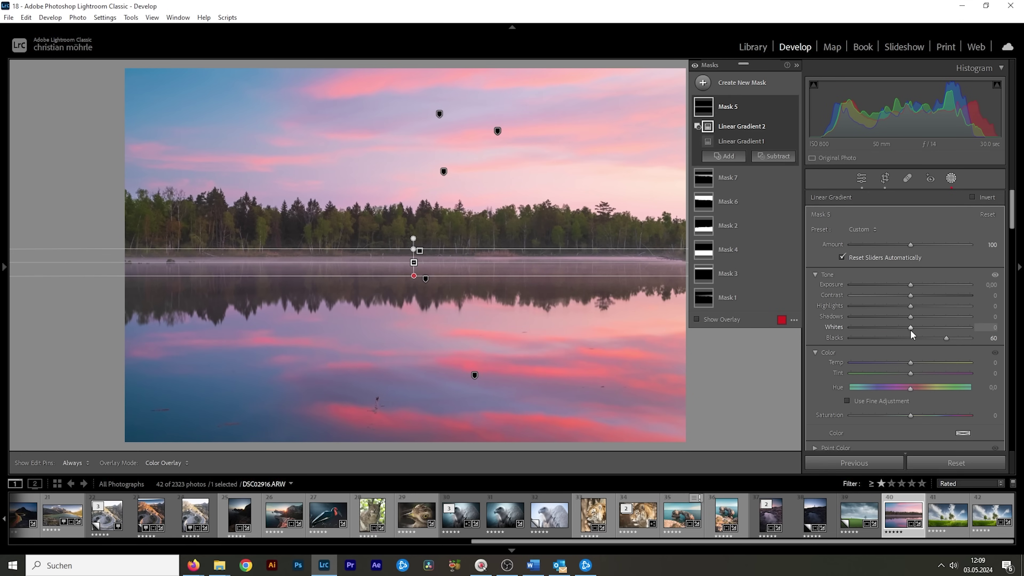
pyautogui.scroll(-8, 892, 327)
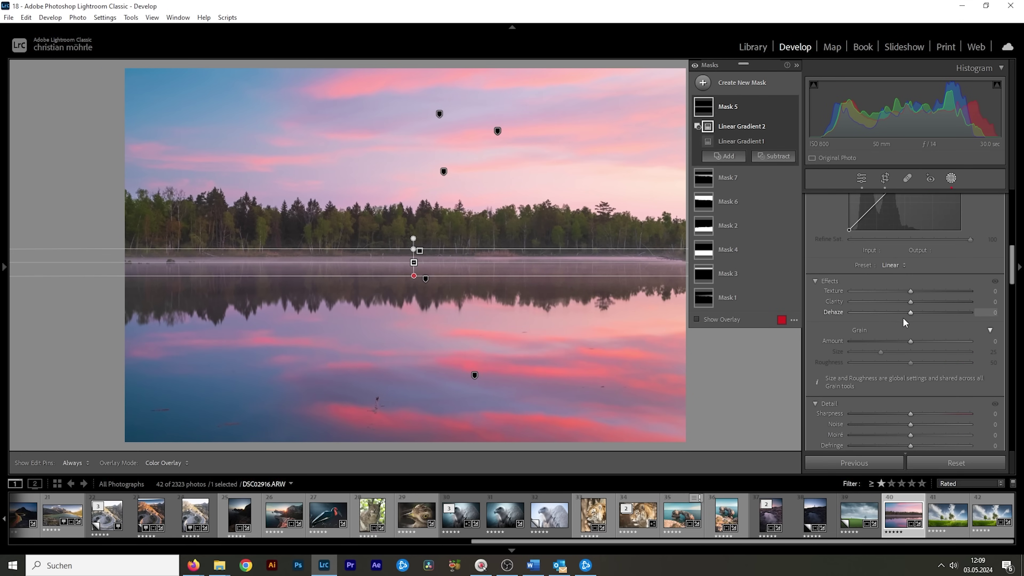
pyautogui.moveTo(912, 316); pyautogui.dragTo(895, 316)
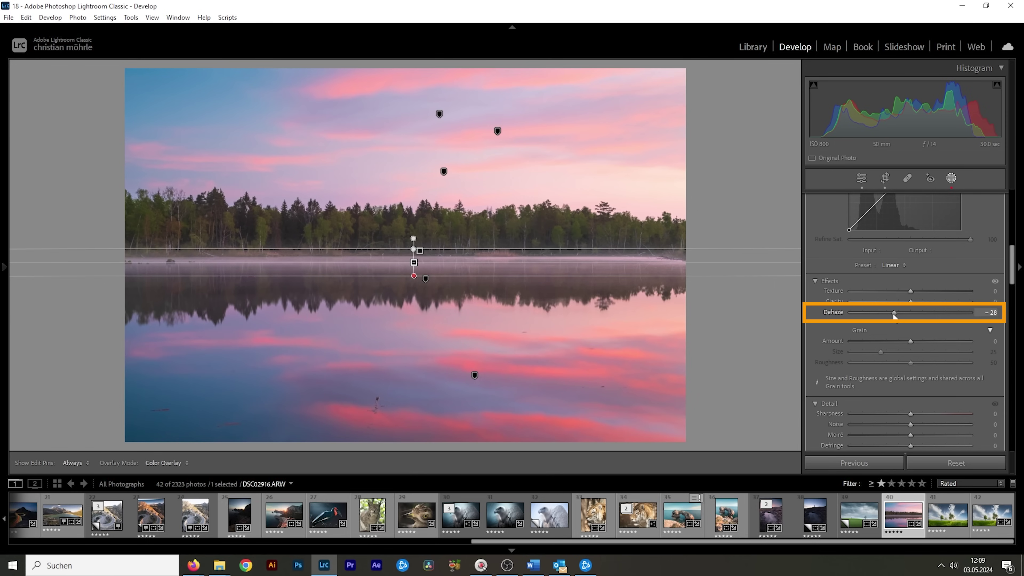
pyautogui.moveTo(894, 316); pyautogui.dragTo(896, 316)
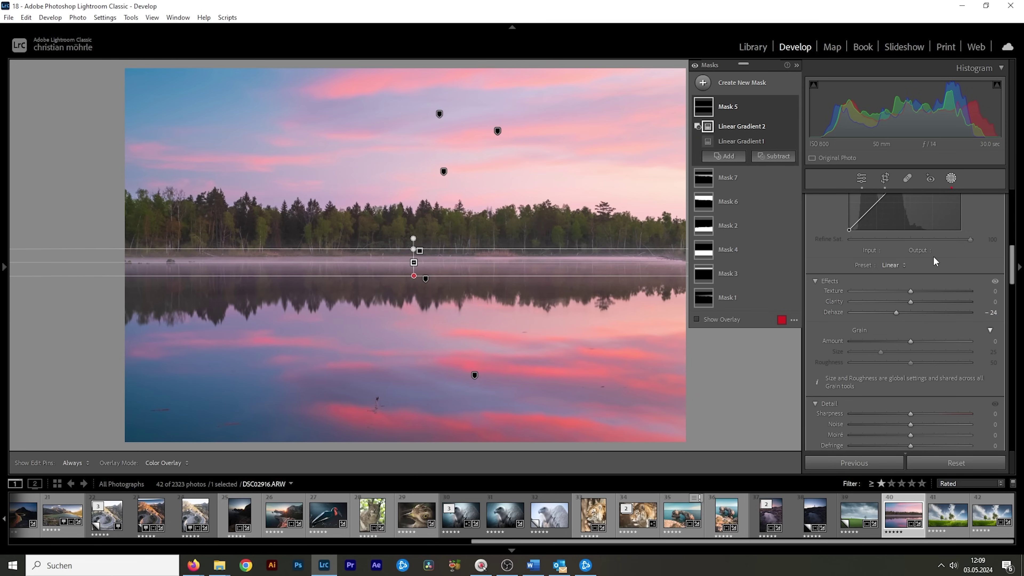
# Draw a radial gradient oval over the mist at the lake's centre and make it taller
pyautogui.click(704, 84)
pyautogui.click(777, 209)
pyautogui.moveTo(394, 259); pyautogui.dragTo(518, 278)
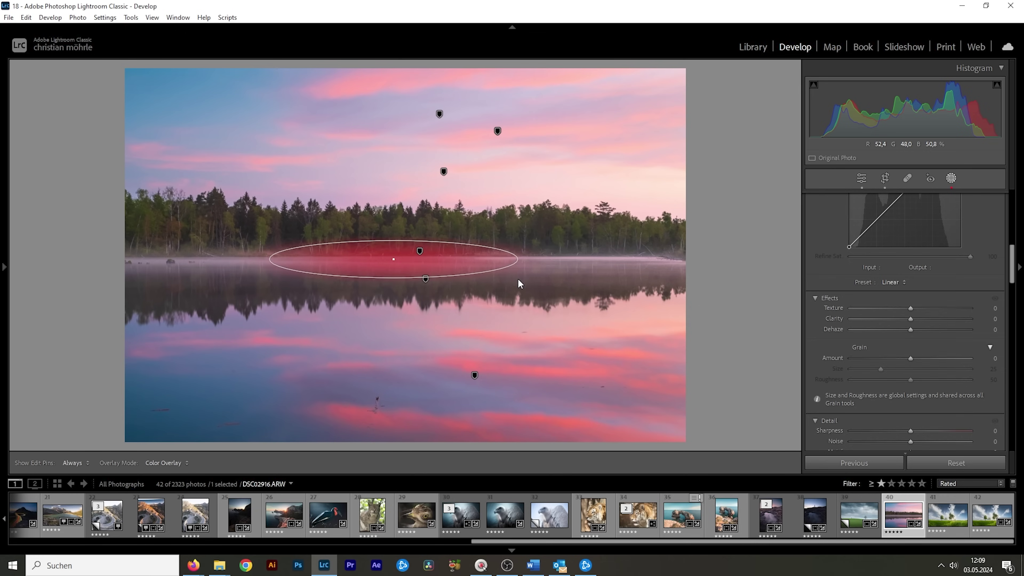
pyautogui.moveTo(394, 260); pyautogui.dragTo(397, 244)
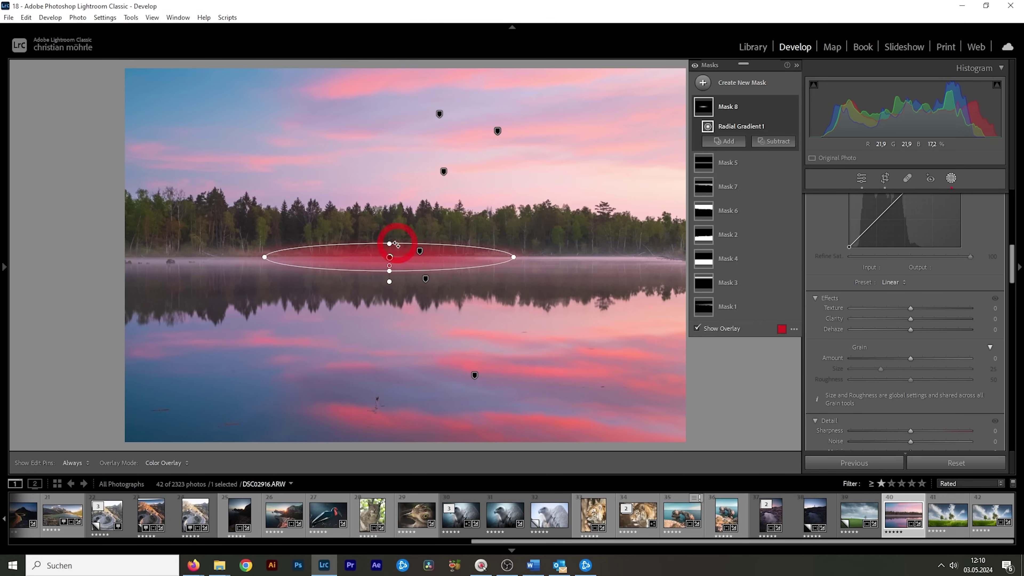
# Lower the oval mask's Dehaze and lift its Blacks to 39
pyautogui.moveTo(912, 331); pyautogui.dragTo(899, 327)
pyautogui.scroll(3, 913, 249)
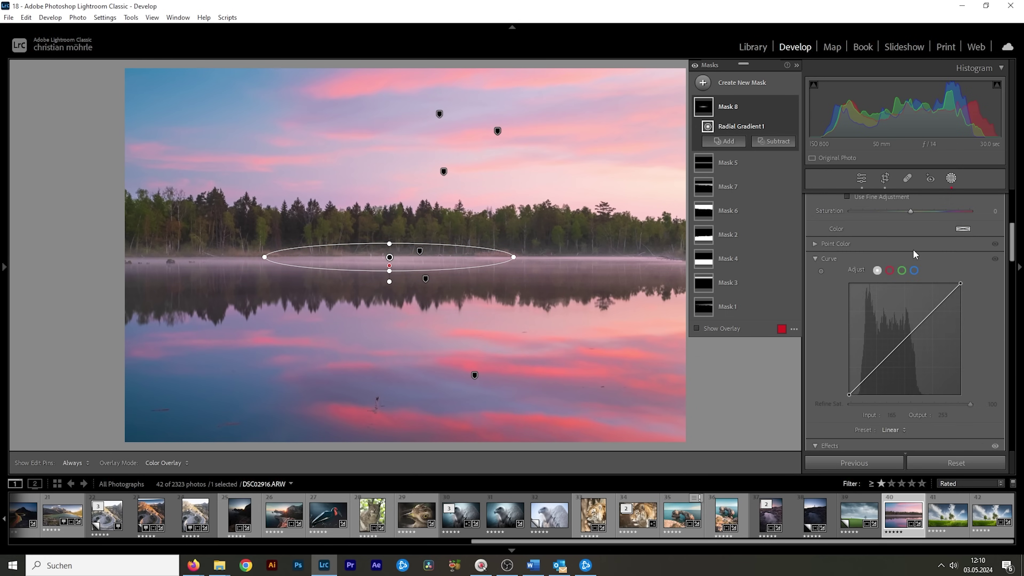
pyautogui.scroll(3, 913, 249)
pyautogui.moveTo(910, 282); pyautogui.dragTo(930, 283)
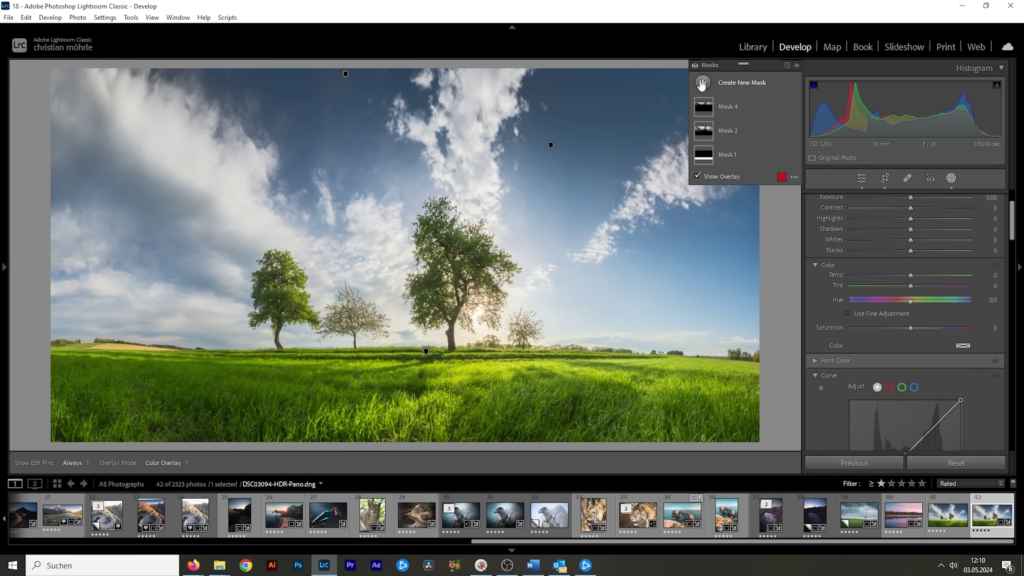
# Add a radial gradient mask circling the central tree and center it over the bright spot
pyautogui.click(702, 82)
pyautogui.click(766, 210)
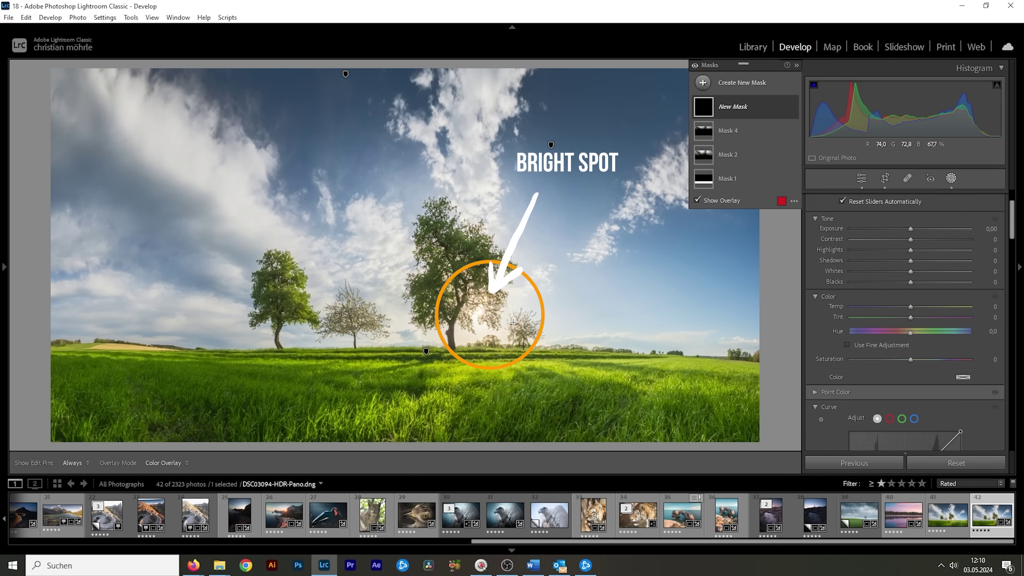
pyautogui.moveTo(467, 306); pyautogui.dragTo(552, 365)
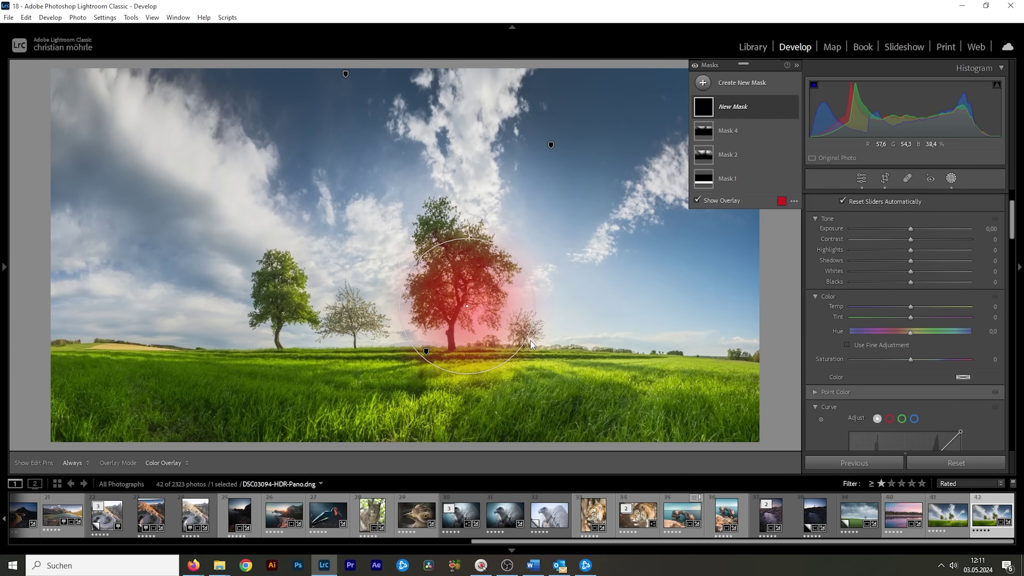
pyautogui.moveTo(462, 300); pyautogui.dragTo(473, 318)
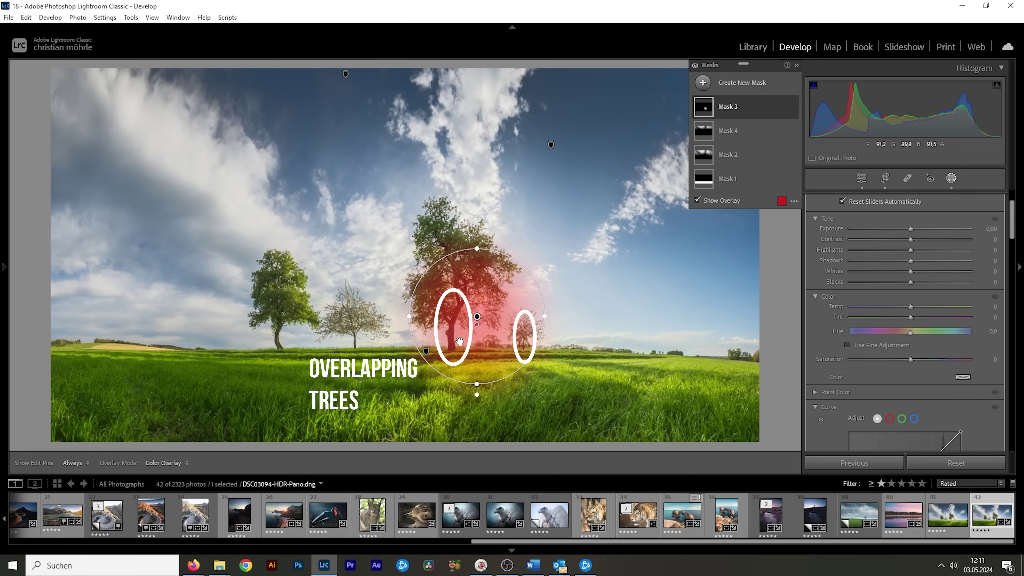
pyautogui.moveTo(459, 341); pyautogui.dragTo(462, 343)
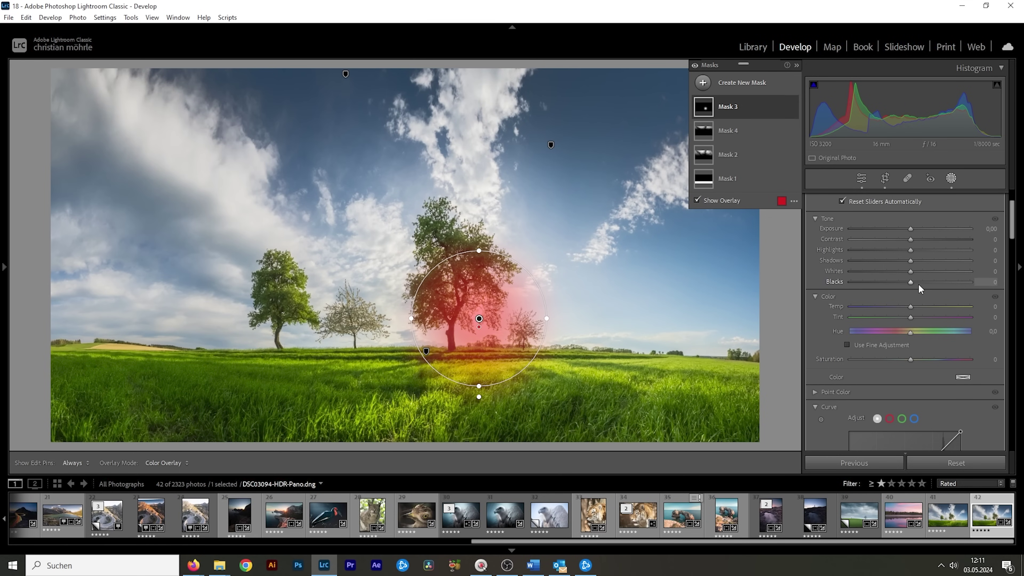
# In the tree mask lift Blacks, set Dehaze -21 and Clarity -18, and raise Temp
pyautogui.click(912, 283)
pyautogui.moveTo(918, 284); pyautogui.dragTo(962, 293)
pyautogui.scroll(-6, 938, 349)
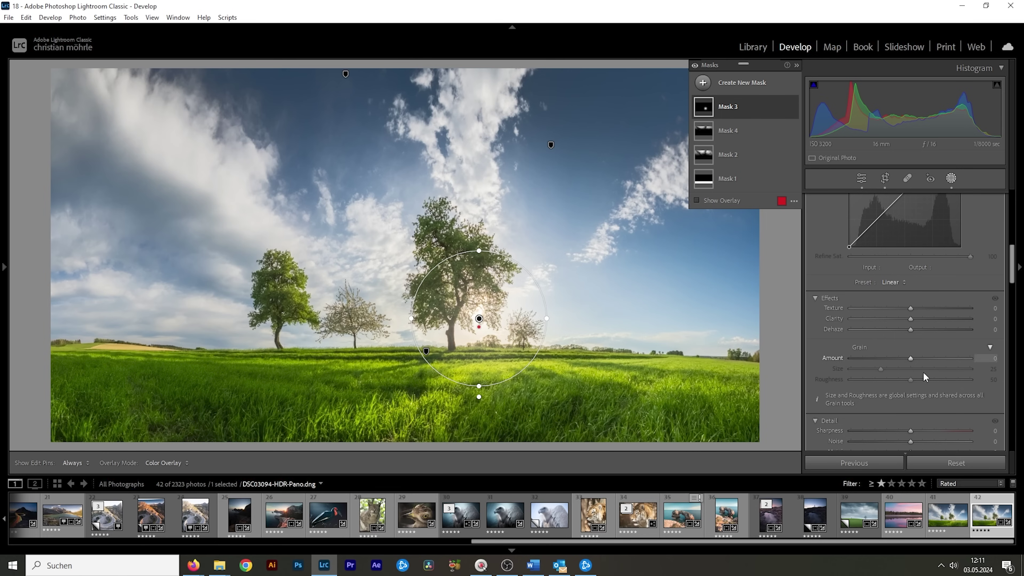
pyautogui.moveTo(909, 330); pyautogui.dragTo(896, 331)
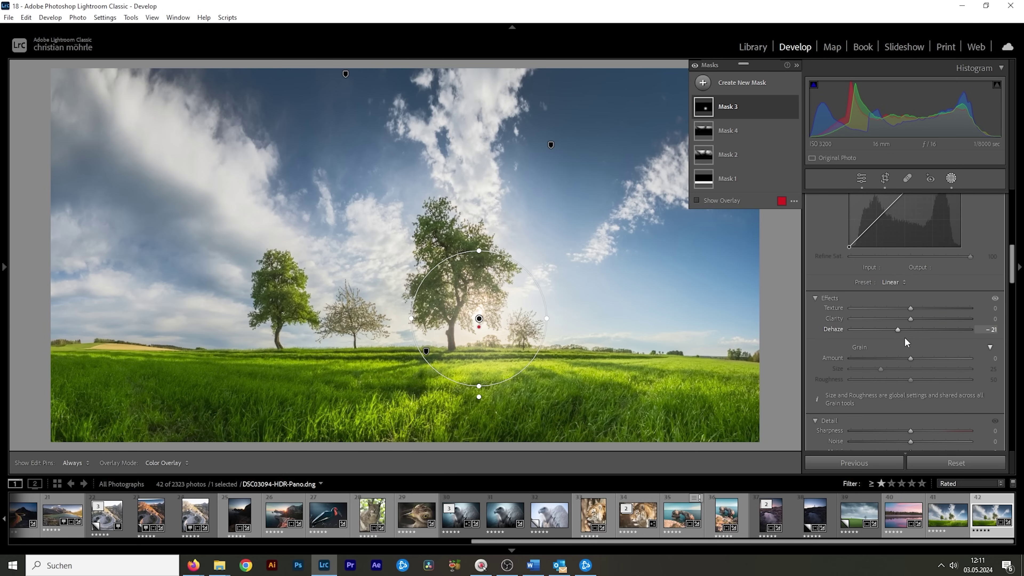
pyautogui.moveTo(912, 321); pyautogui.dragTo(901, 319)
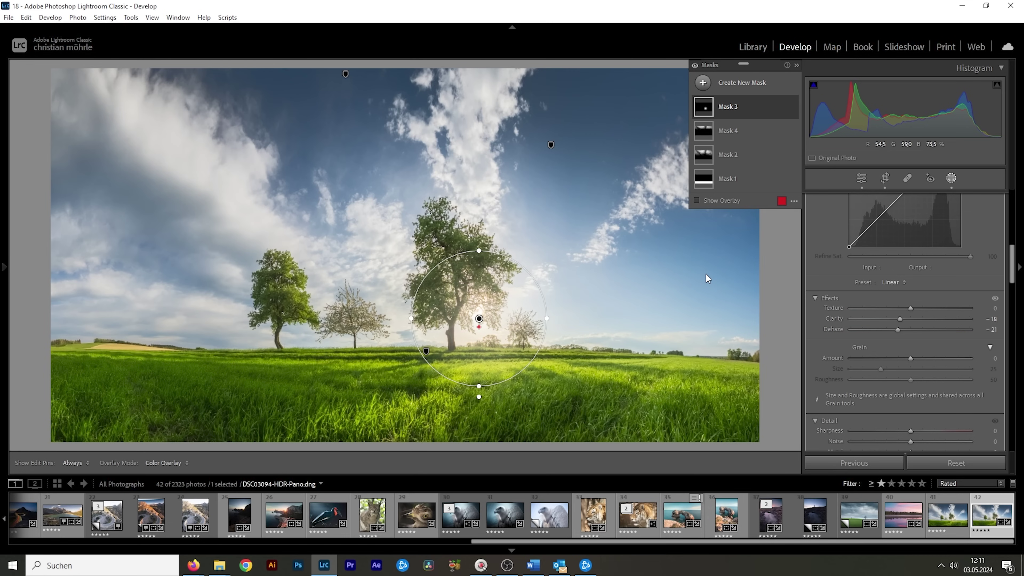
pyautogui.scroll(5, 949, 322)
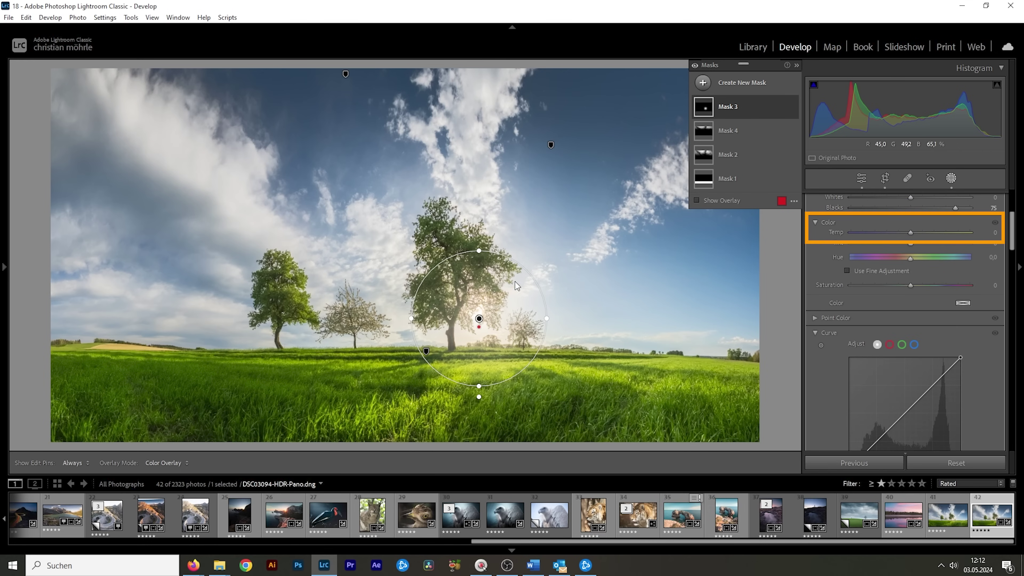
pyautogui.click(914, 233)
pyautogui.moveTo(913, 233)
pyautogui.mouseDown()
pyautogui.moveTo(936, 235)
pyautogui.moveTo(920, 232)
pyautogui.mouseUp()
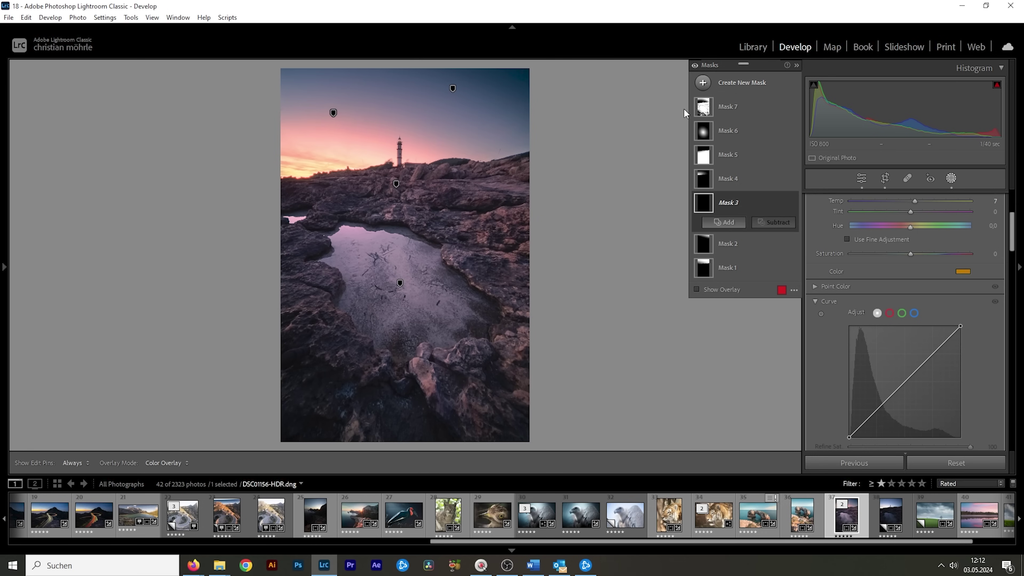
# Draw a radial oval over the horizon glow left of the lighthouse and widen it
pyautogui.click(703, 82)
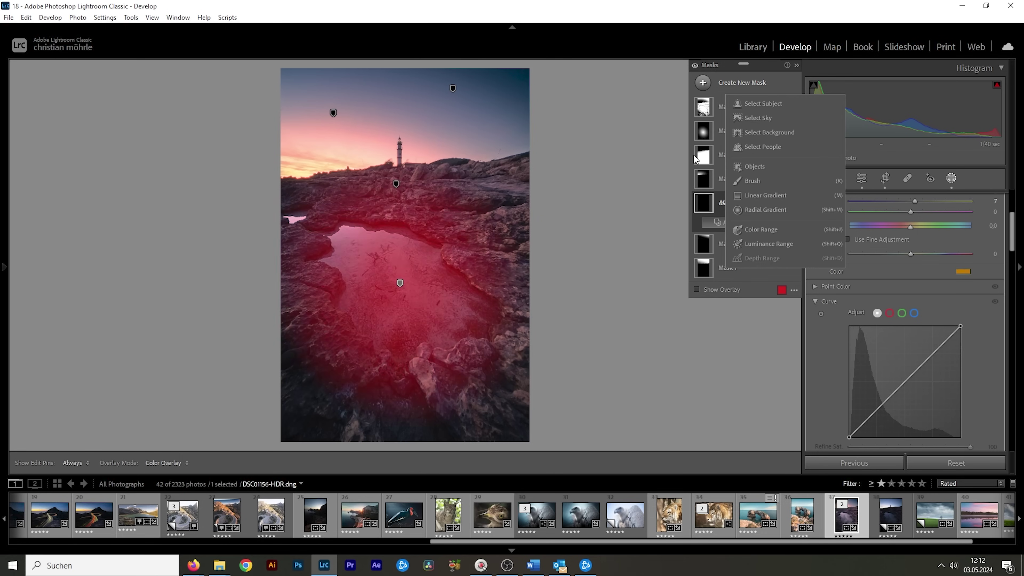
pyautogui.click(772, 208)
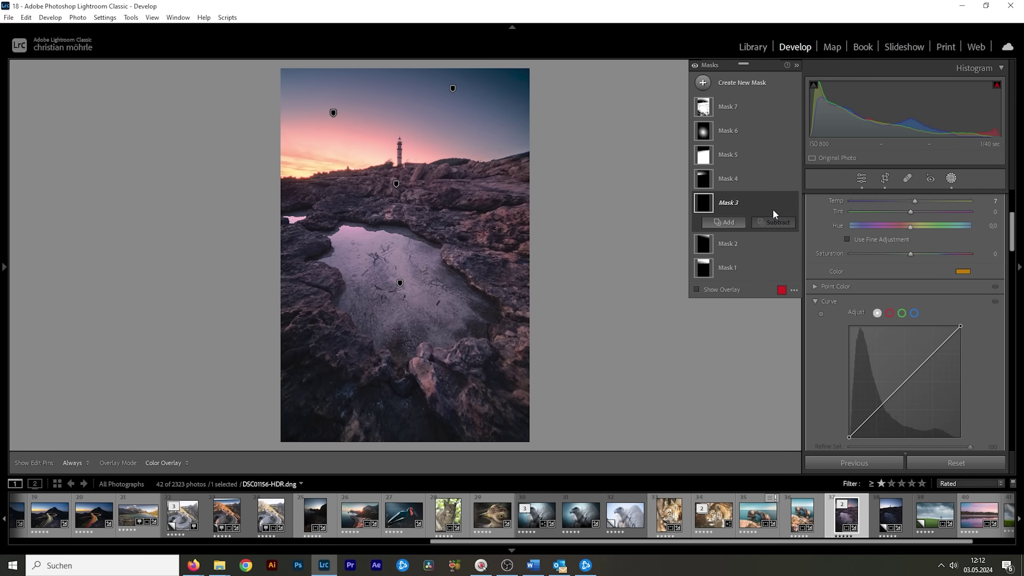
pyautogui.moveTo(299, 167); pyautogui.dragTo(395, 208)
pyautogui.moveTo(298, 165); pyautogui.dragTo(280, 175)
pyautogui.moveTo(383, 177); pyautogui.dragTo(392, 169)
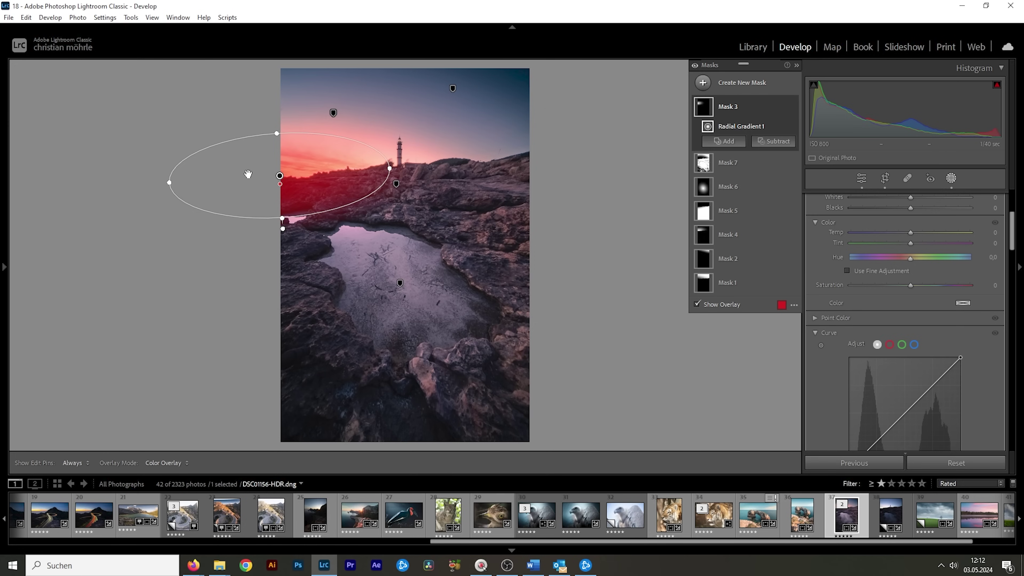
# Reposition and reshape the oval, then lift its Blacks to 37
pyautogui.moveTo(259, 173); pyautogui.dragTo(254, 164)
pyautogui.moveTo(275, 122); pyautogui.dragTo(273, 118)
pyautogui.moveTo(385, 160); pyautogui.dragTo(390, 161)
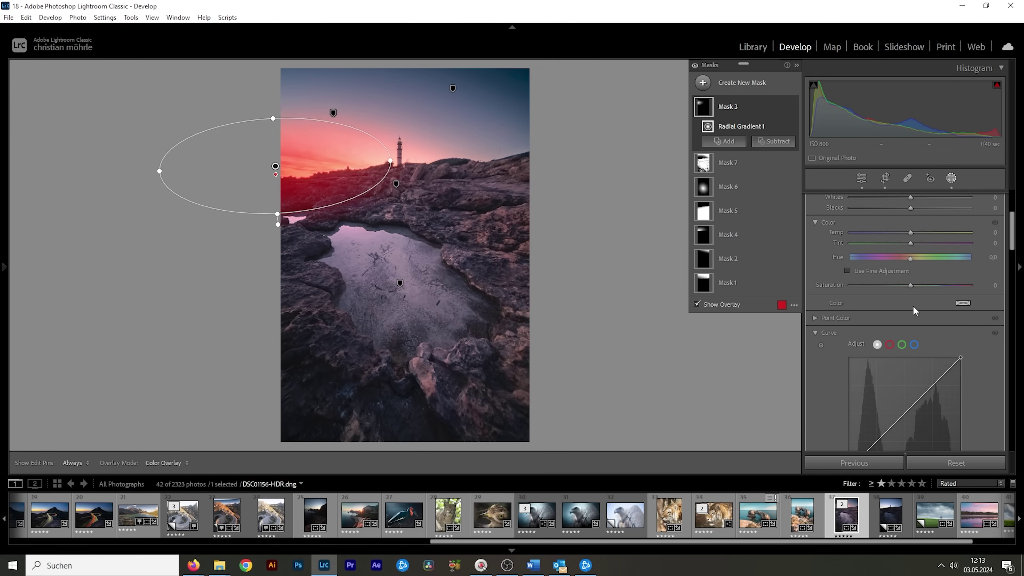
pyautogui.scroll(2, 953, 276)
pyautogui.moveTo(911, 281); pyautogui.dragTo(932, 282)
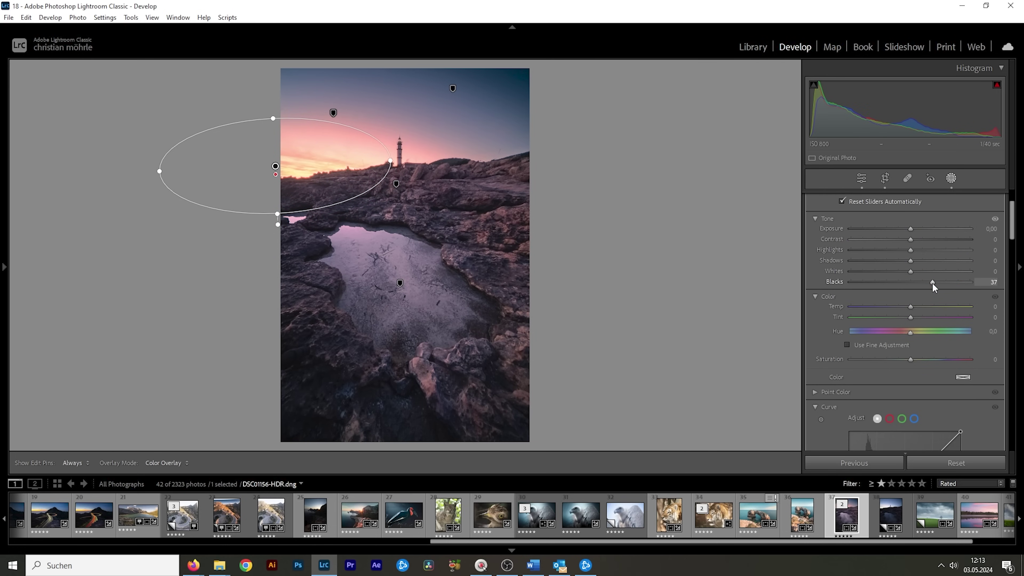
# Set the glow mask's Dehaze to -23 and warm its Temp to 25
pyautogui.scroll(-6, 938, 323)
pyautogui.moveTo(910, 328); pyautogui.dragTo(941, 315)
pyautogui.scroll(5, 967, 302)
pyautogui.moveTo(910, 232); pyautogui.dragTo(925, 233)
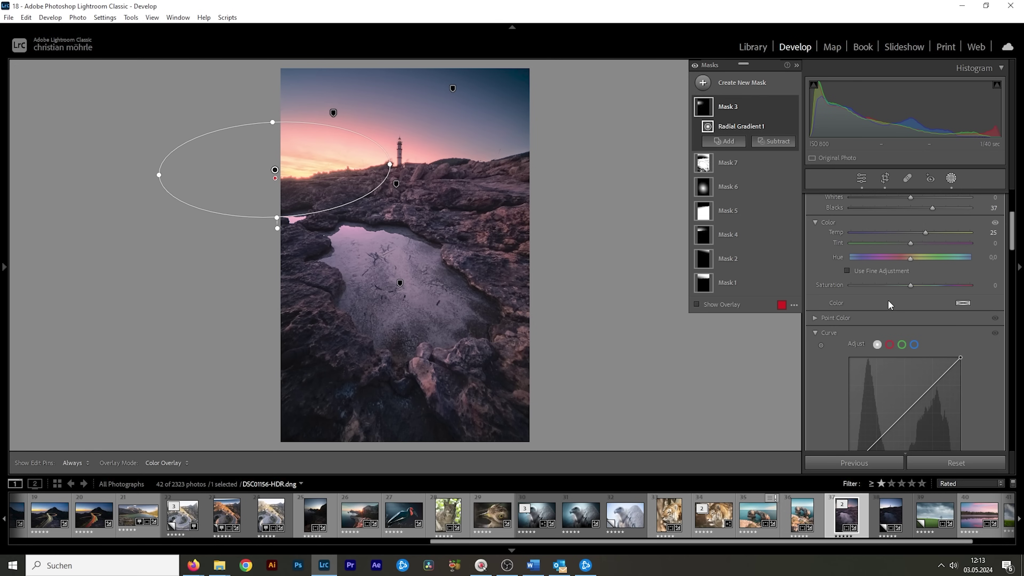
# Tint the glow mask orange with hue 22 and saturation 79
pyautogui.click(963, 303)
pyautogui.moveTo(756, 321); pyautogui.dragTo(759, 304)
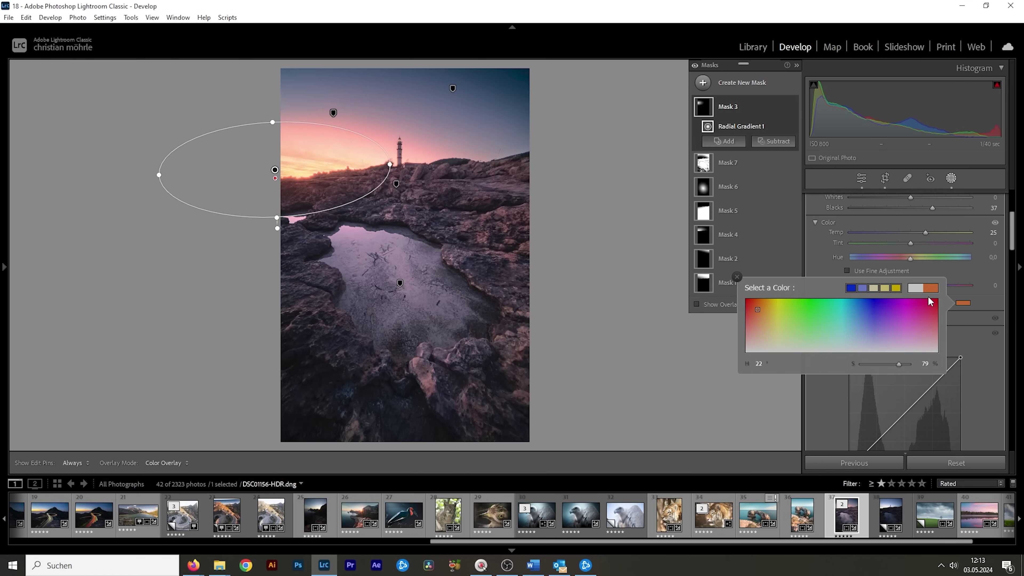
pyautogui.click(817, 255)
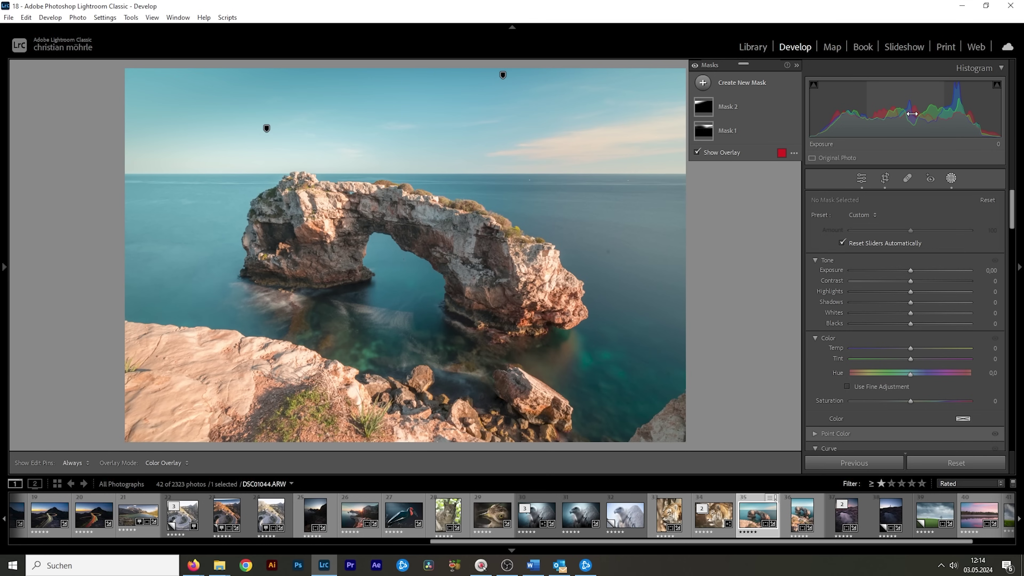
# Draw a radial oval over the right sky and sea, move it up, widen it toward the arch and flatten it
pyautogui.click(703, 82)
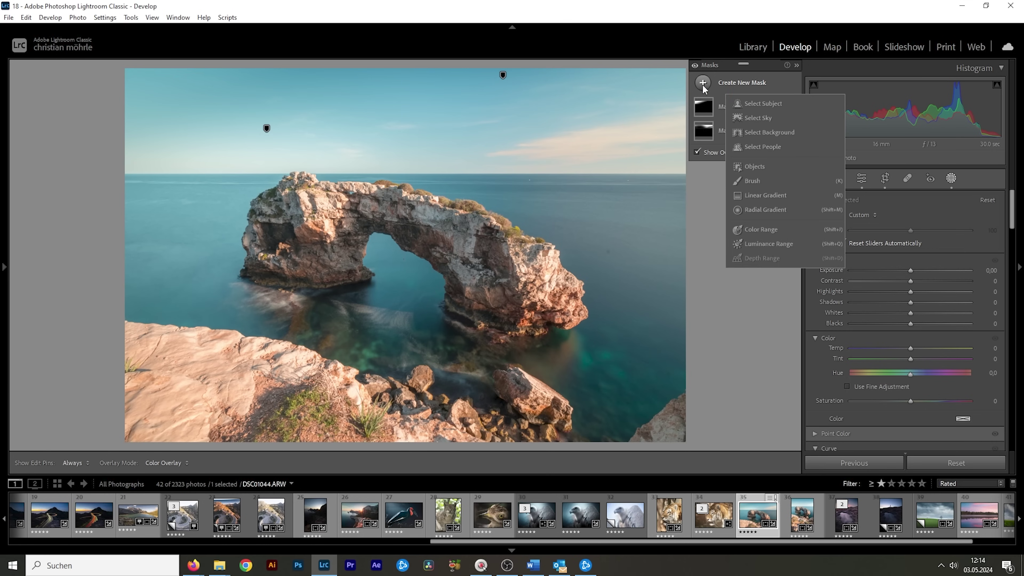
pyautogui.click(761, 210)
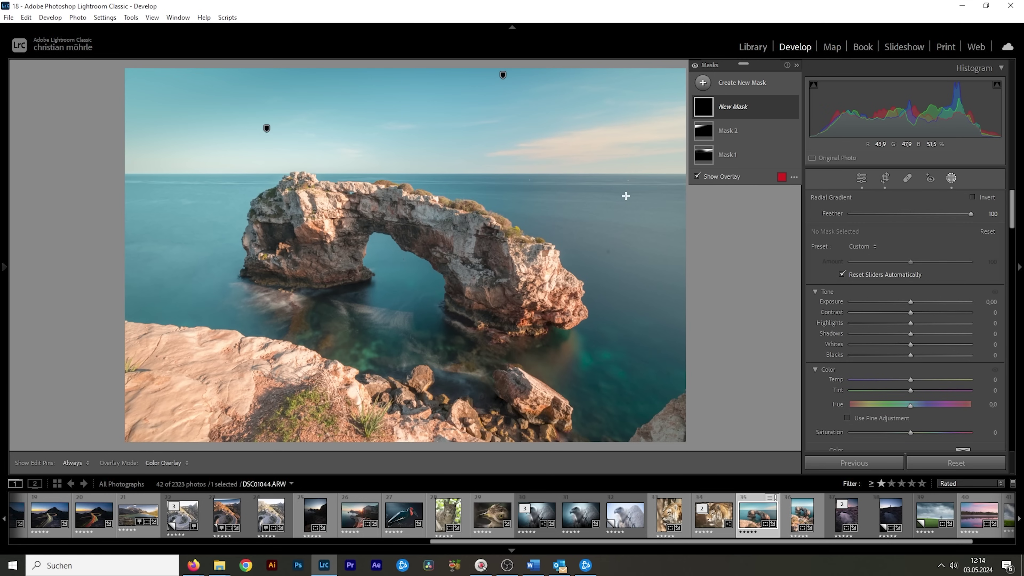
pyautogui.moveTo(624, 198); pyautogui.dragTo(799, 273)
pyautogui.moveTo(660, 210)
pyautogui.mouseDown()
pyautogui.moveTo(657, 178)
pyautogui.moveTo(704, 171)
pyautogui.mouseUp()
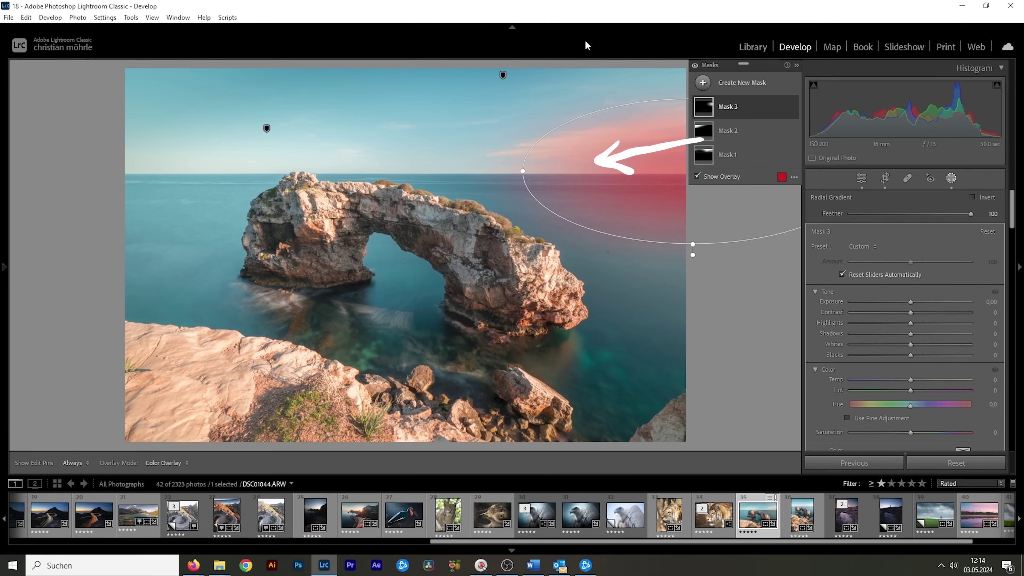
pyautogui.moveTo(522, 170); pyautogui.dragTo(478, 171)
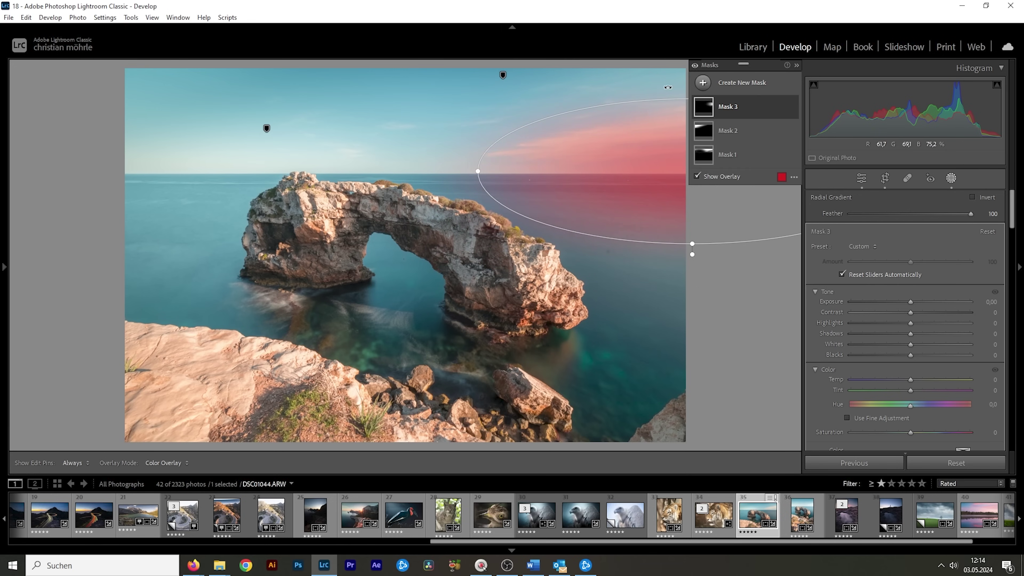
pyautogui.moveTo(693, 244); pyautogui.dragTo(694, 225)
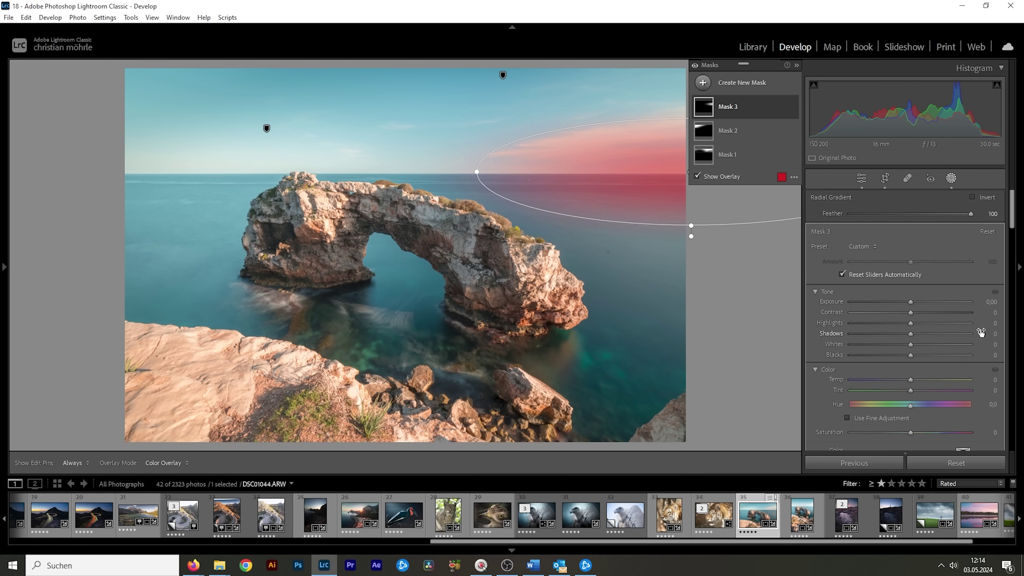
# Raise Highlights and adjust Exposure in the right-side mask, stretching the ellipse further left
pyautogui.moveTo(911, 324); pyautogui.dragTo(937, 347)
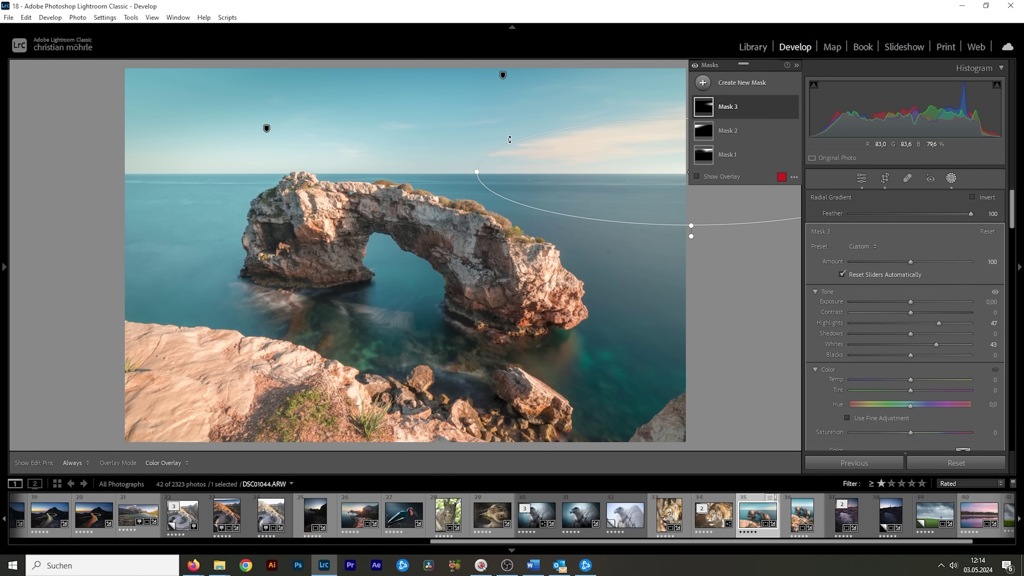
pyautogui.moveTo(476, 172); pyautogui.dragTo(468, 173)
pyautogui.moveTo(910, 301); pyautogui.dragTo(914, 305)
pyautogui.moveTo(465, 171); pyautogui.dragTo(455, 172)
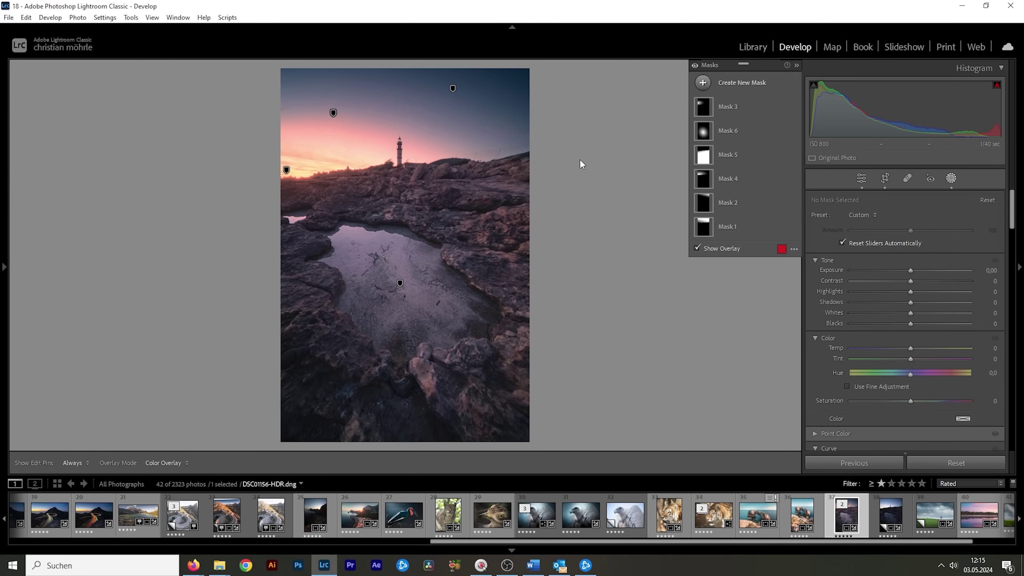
# Add a luminance range mask and pull its lower and upper limits slightly inward
pyautogui.click(703, 84)
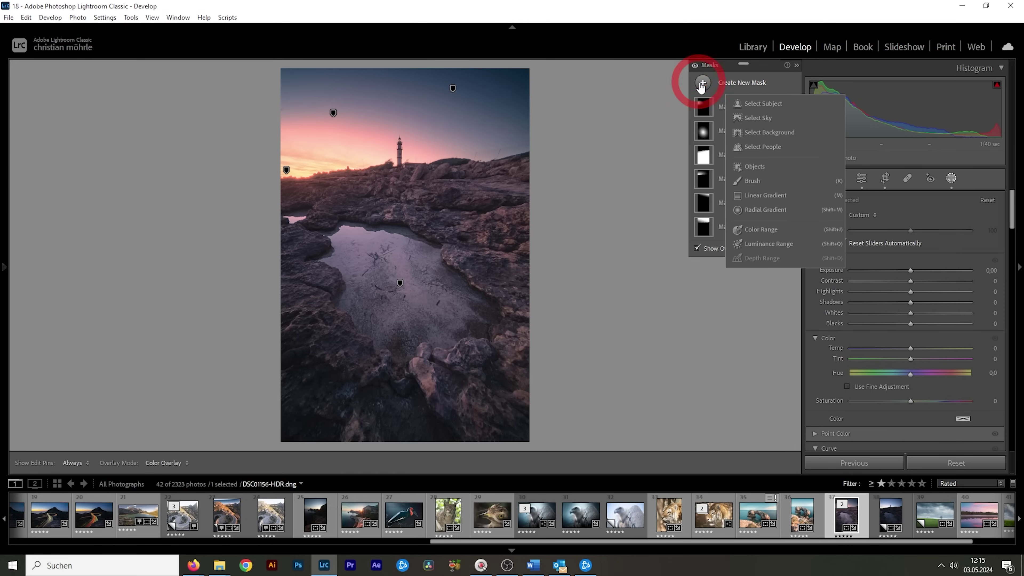
pyautogui.click(758, 245)
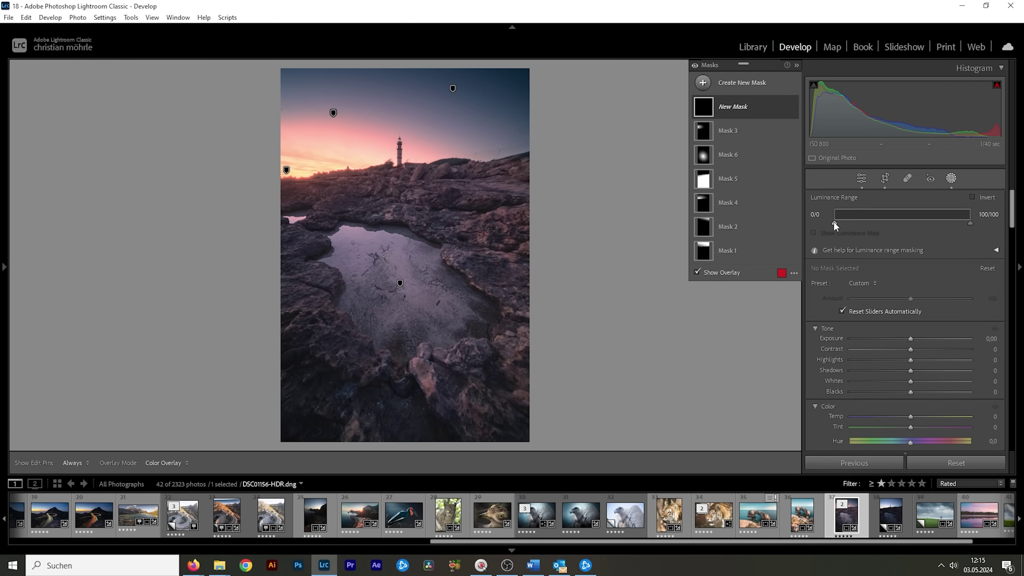
pyautogui.moveTo(834, 223); pyautogui.dragTo(835, 224)
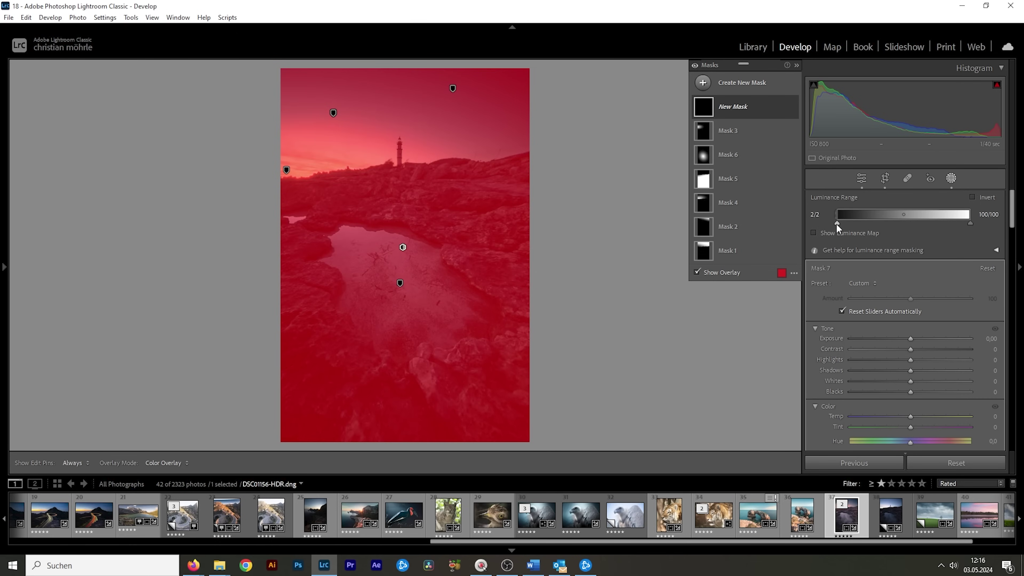
pyautogui.moveTo(839, 224); pyautogui.dragTo(840, 224)
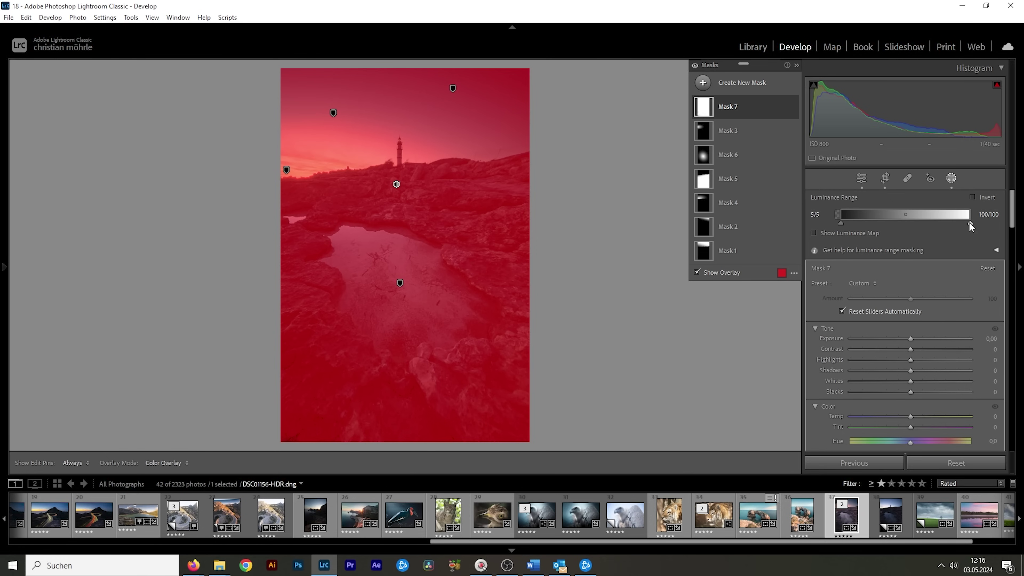
pyautogui.moveTo(971, 223); pyautogui.dragTo(963, 222)
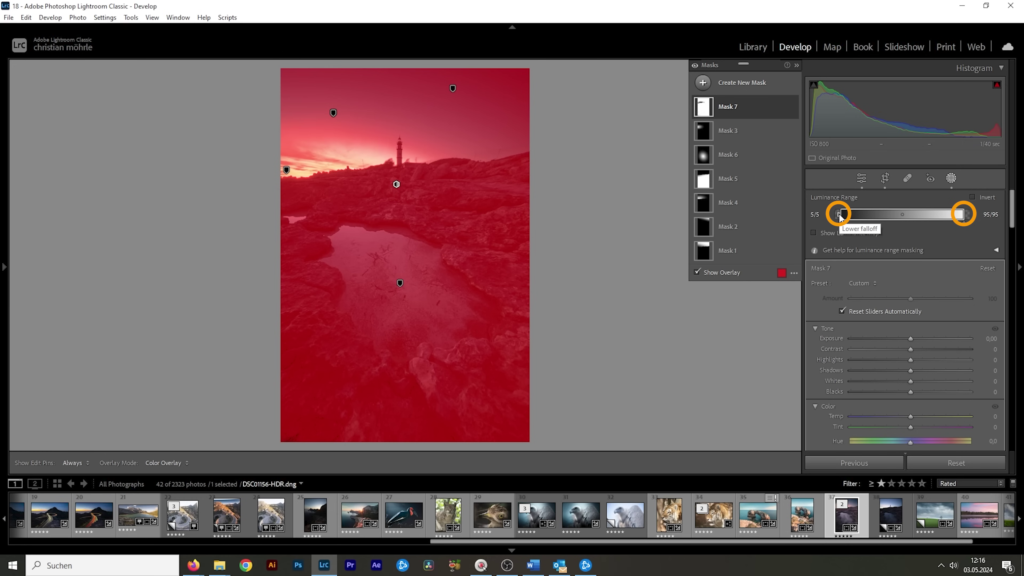
# Drag both falloff handles in to confine the mask to mid-tones 36–66
pyautogui.moveTo(840, 216); pyautogui.dragTo(869, 219)
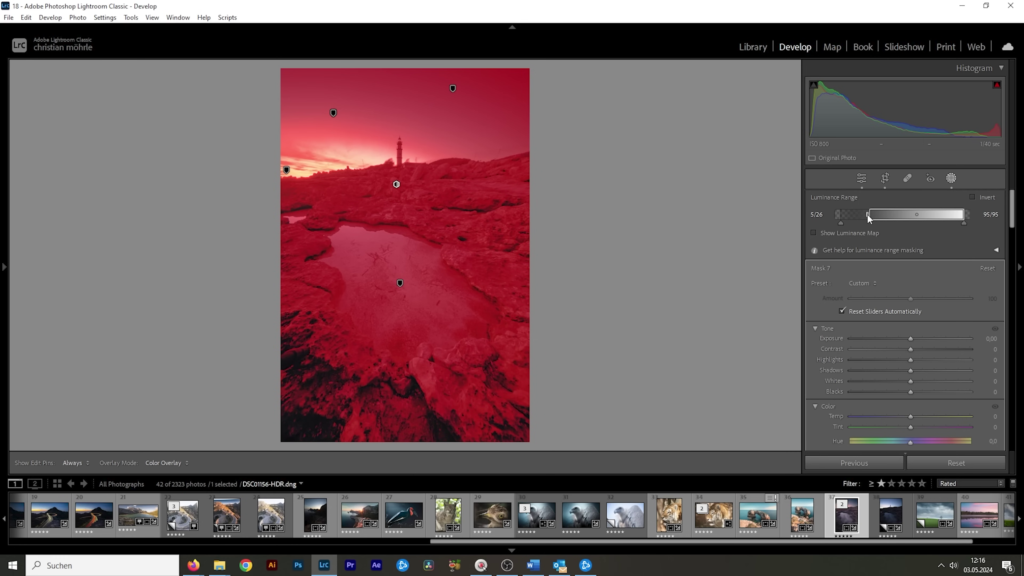
pyautogui.moveTo(868, 218); pyautogui.dragTo(868, 218)
pyautogui.moveTo(963, 218); pyautogui.dragTo(881, 217)
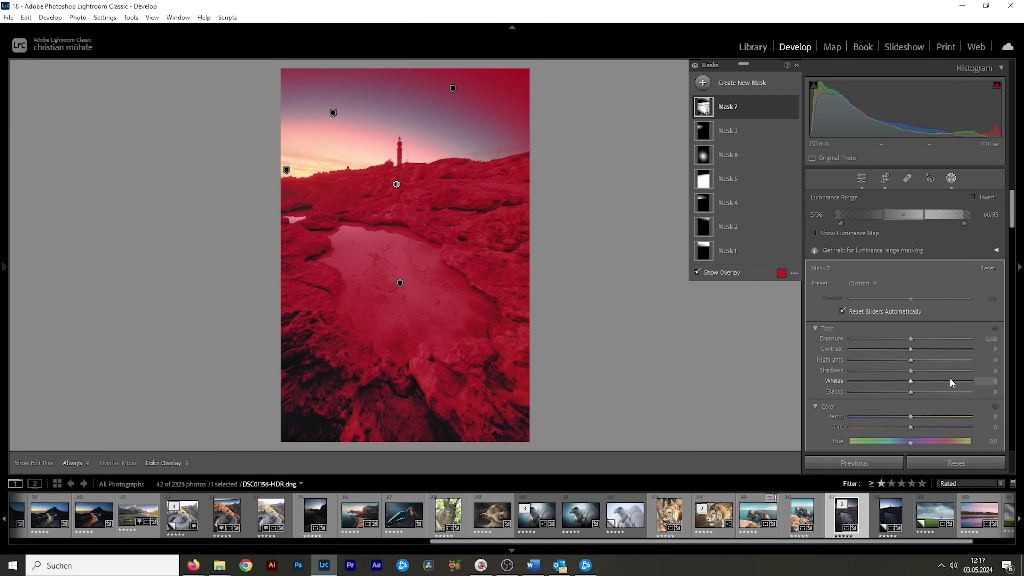
# Set Mask 7 to Exposure 0.46, Highlights 15, Shadows -10, Whites 16 and Blacks -4
pyautogui.moveTo(909, 338); pyautogui.dragTo(917, 339)
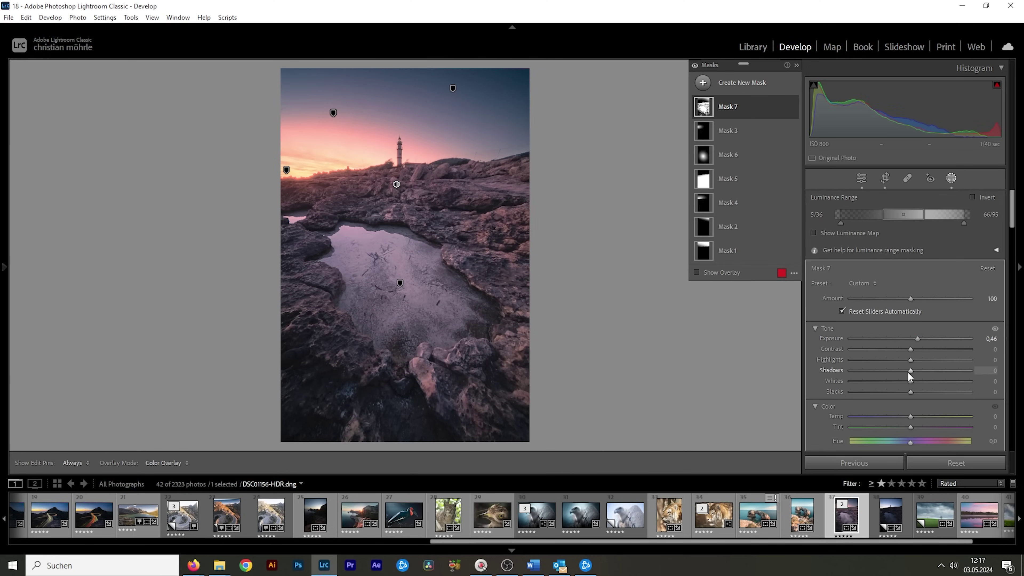
pyautogui.moveTo(909, 370); pyautogui.dragTo(907, 391)
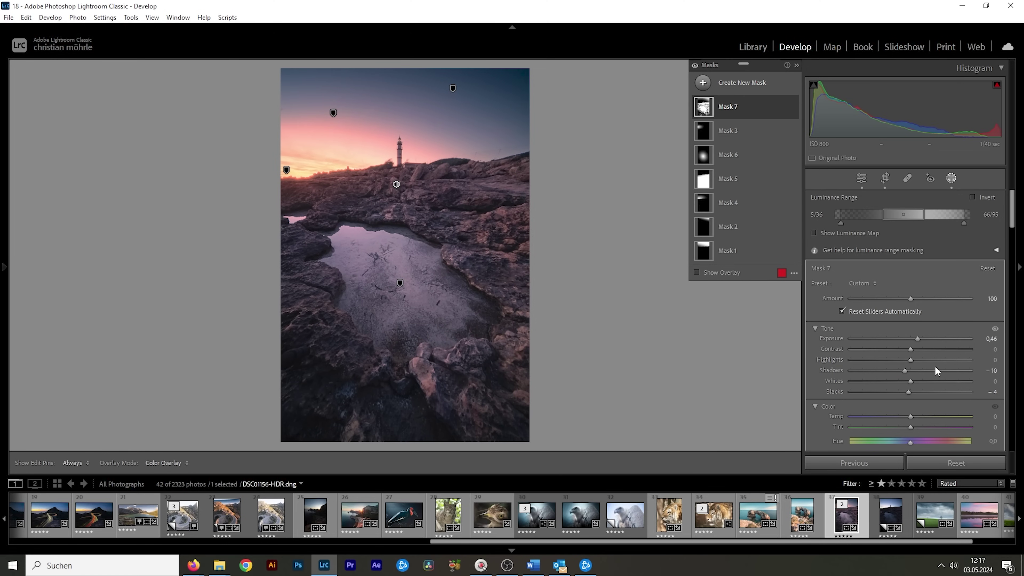
pyautogui.moveTo(911, 360); pyautogui.dragTo(921, 360)
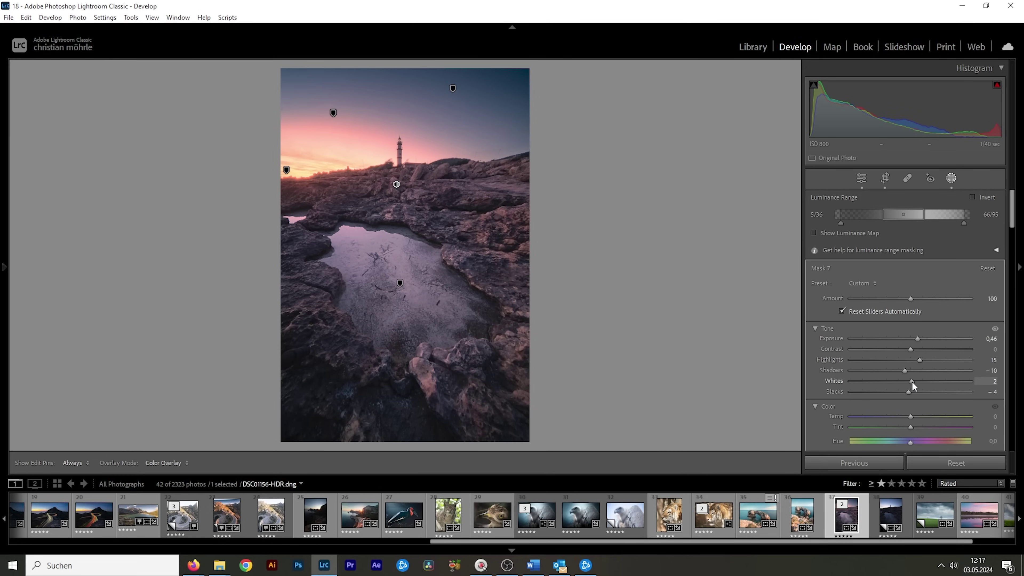
pyautogui.moveTo(921, 381); pyautogui.dragTo(922, 381)
# Toggle Mask 7's visibility off and on twice to compare before and after
pyautogui.click(793, 105)
pyautogui.click(793, 105)
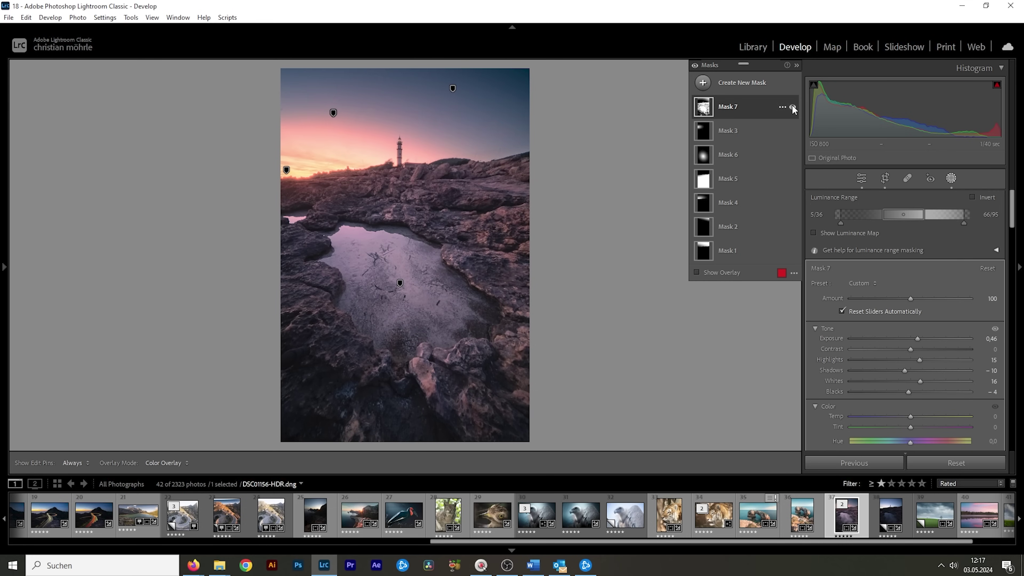
pyautogui.click(792, 106)
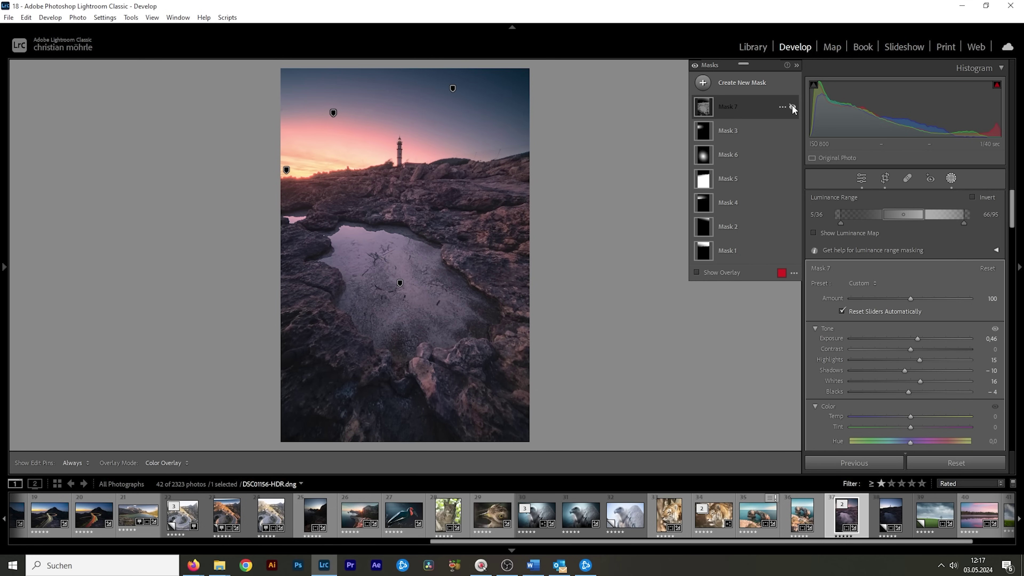
pyautogui.click(793, 107)
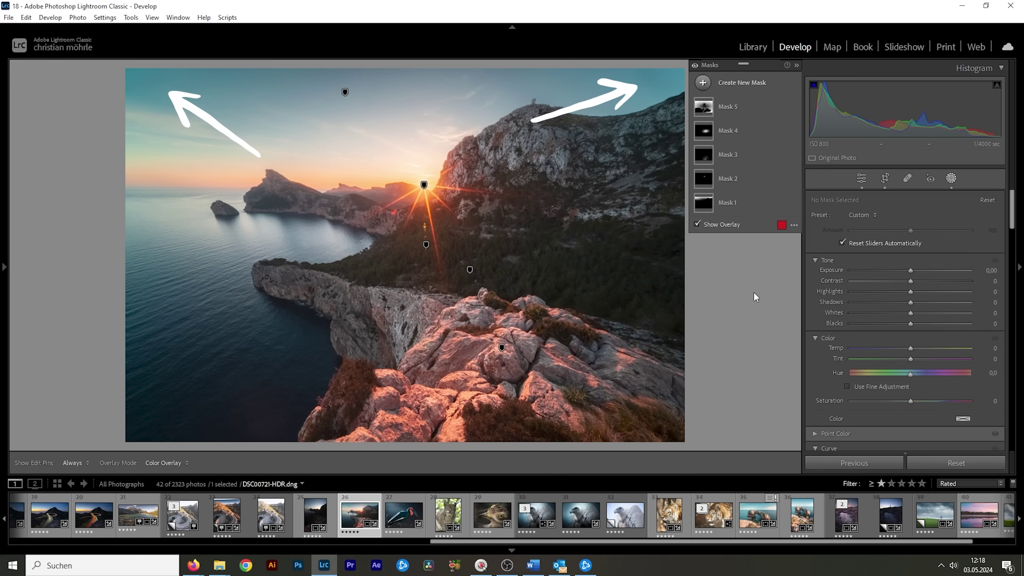
# Add a colour range mask sampled from the pink sky and lower its Refine to 20
pyautogui.click(703, 84)
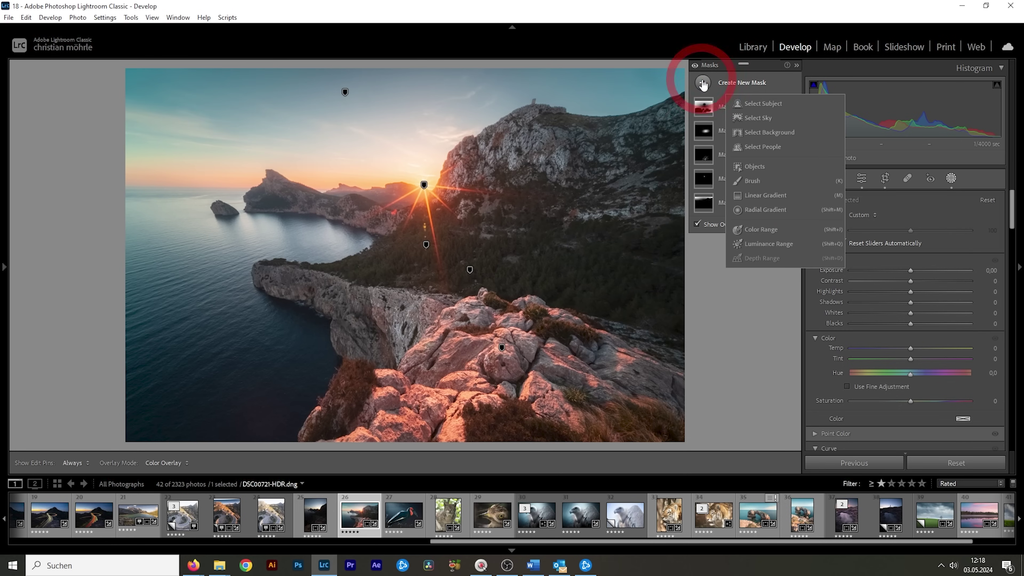
pyautogui.click(773, 230)
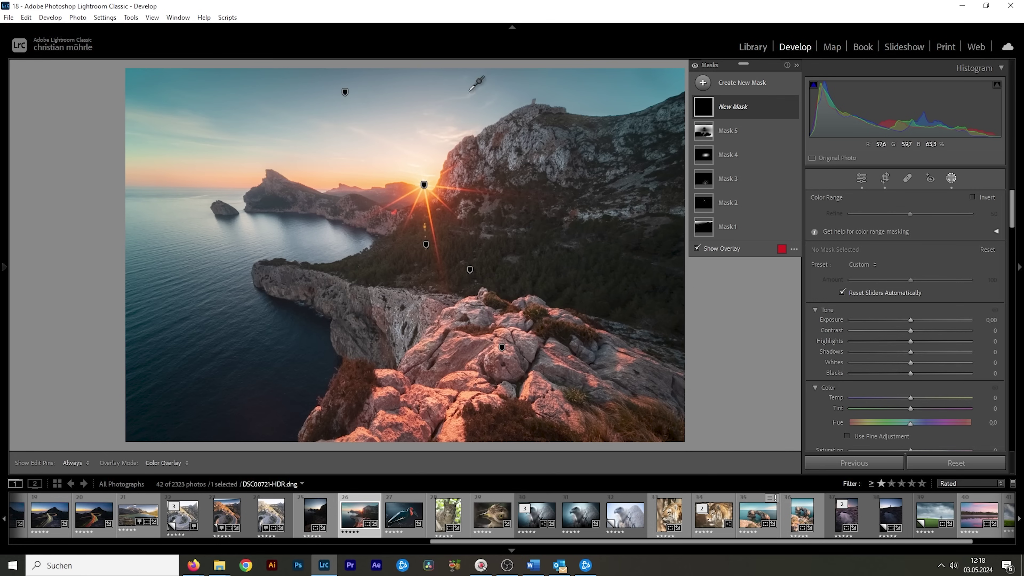
pyautogui.click(139, 87)
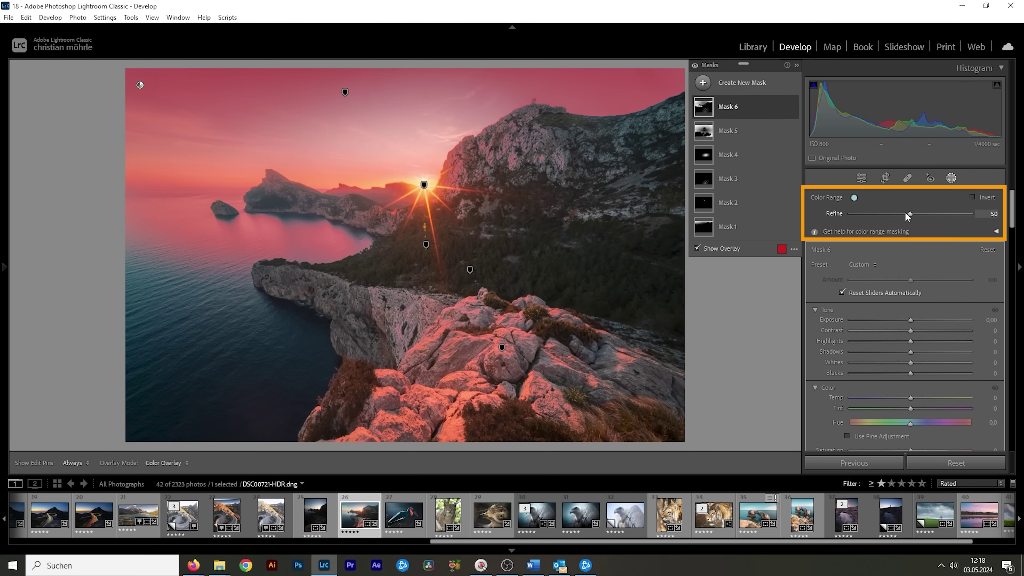
pyautogui.hotkey('shift', 'w')
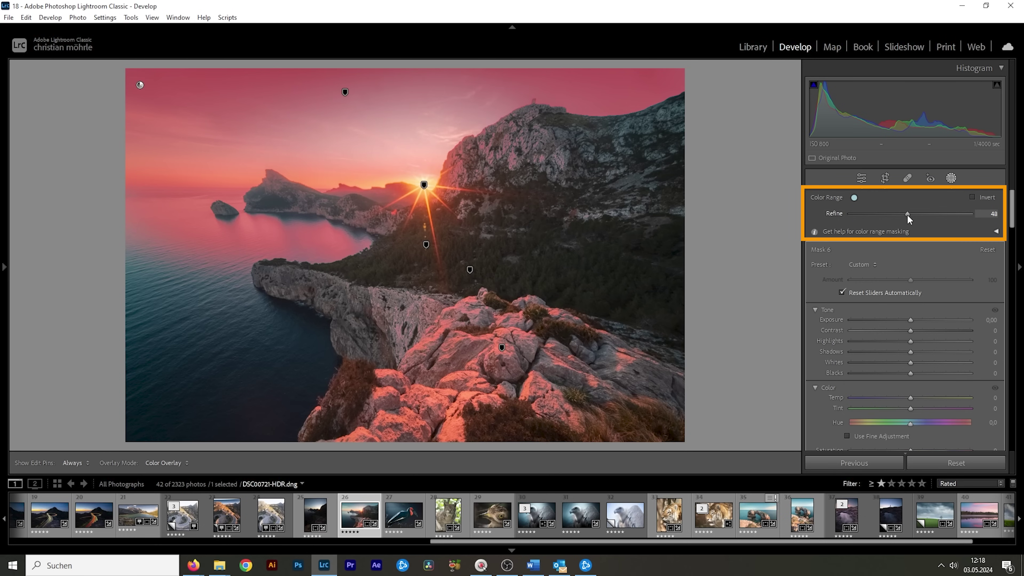
pyautogui.moveTo(908, 216); pyautogui.dragTo(880, 215)
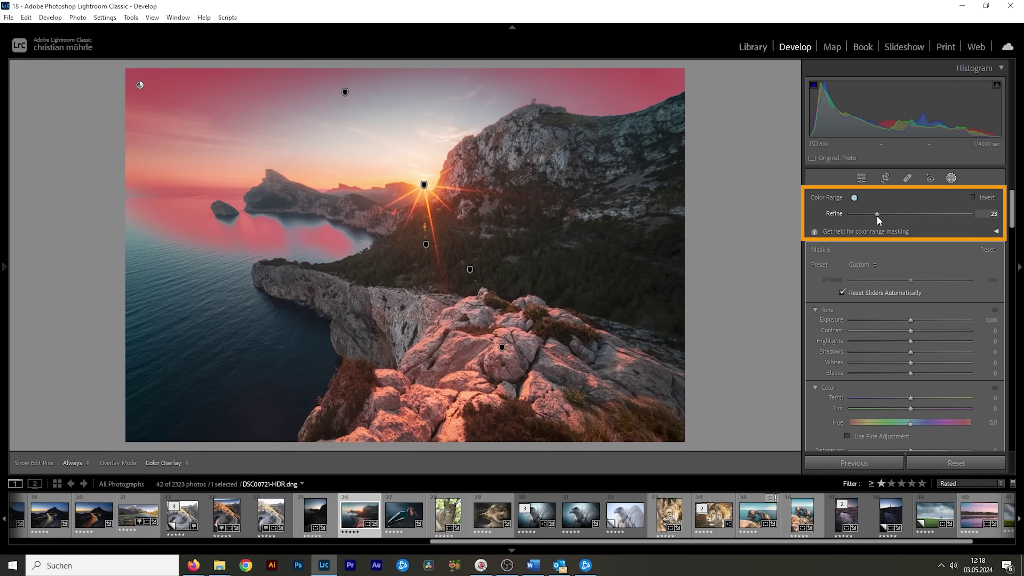
pyautogui.moveTo(877, 216); pyautogui.dragTo(874, 218)
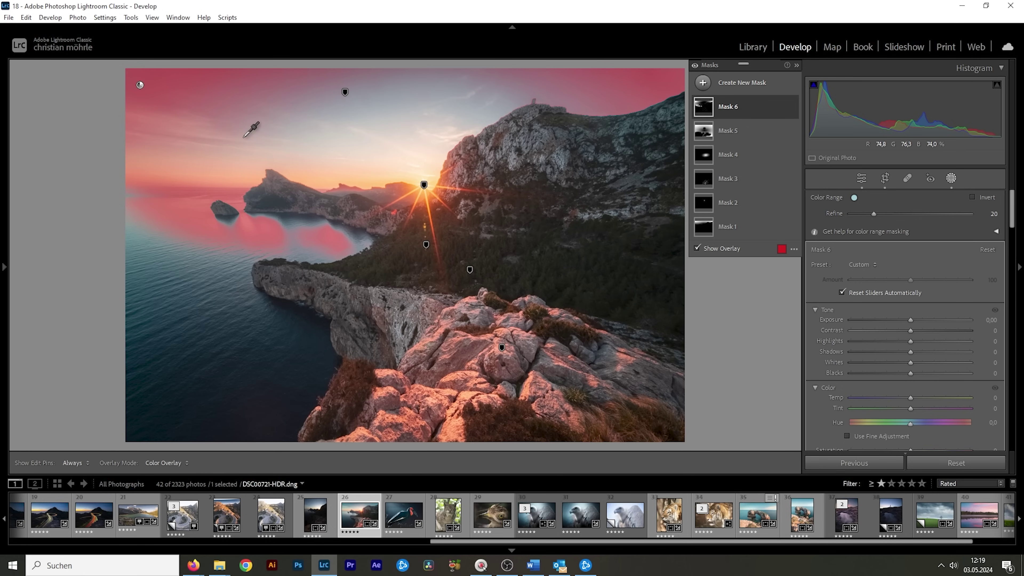
# Subtract a linear gradient from the sky mask, drawn down across the photo
pyautogui.moveTo(747, 109)
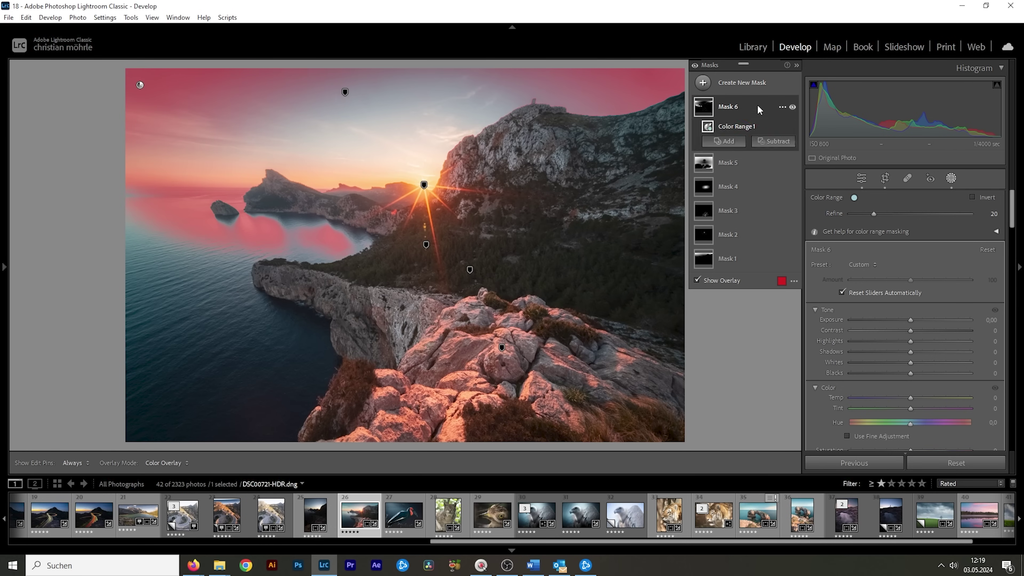
pyautogui.click(785, 140)
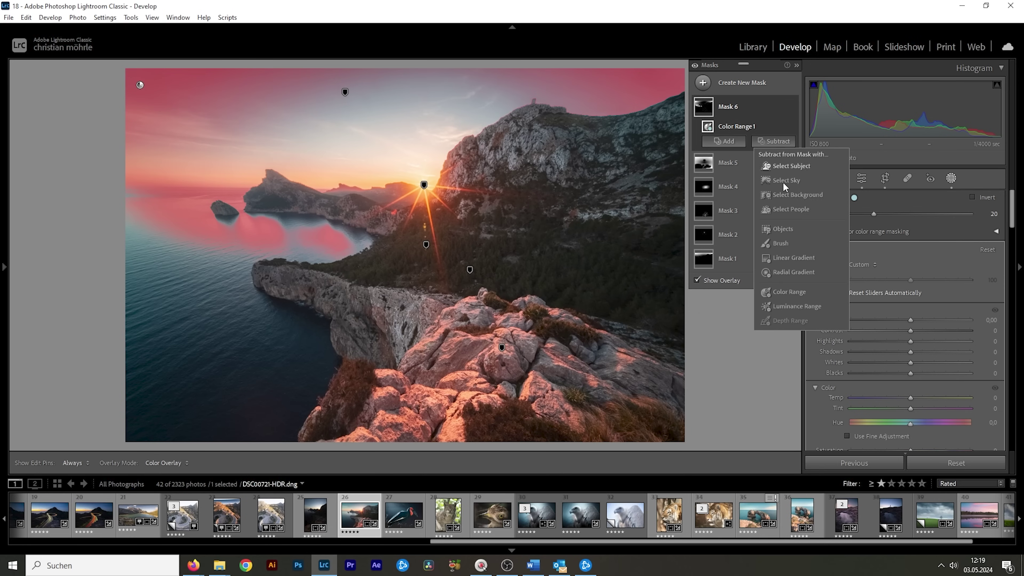
pyautogui.click(780, 262)
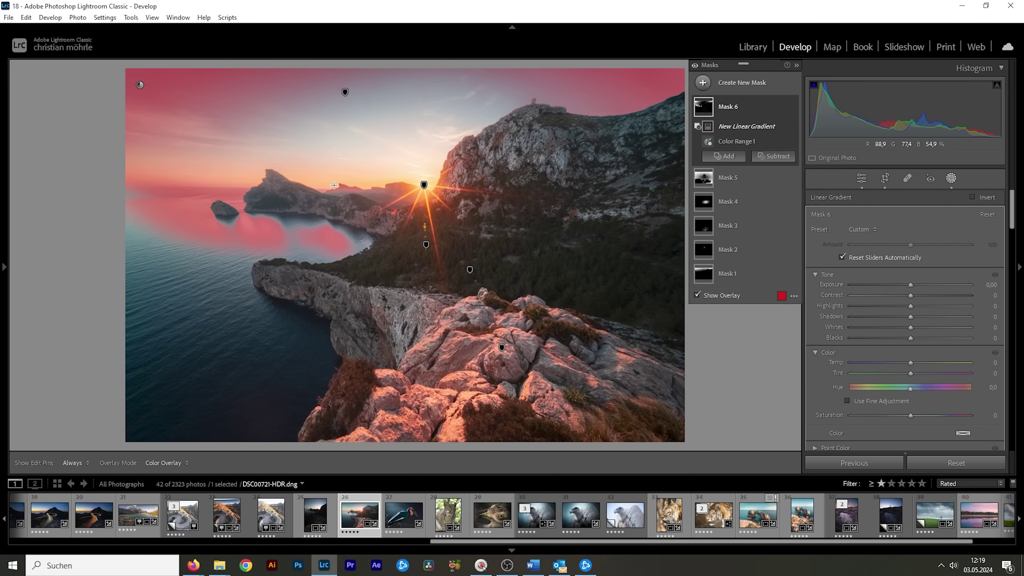
pyautogui.moveTo(334, 142); pyautogui.dragTo(335, 184)
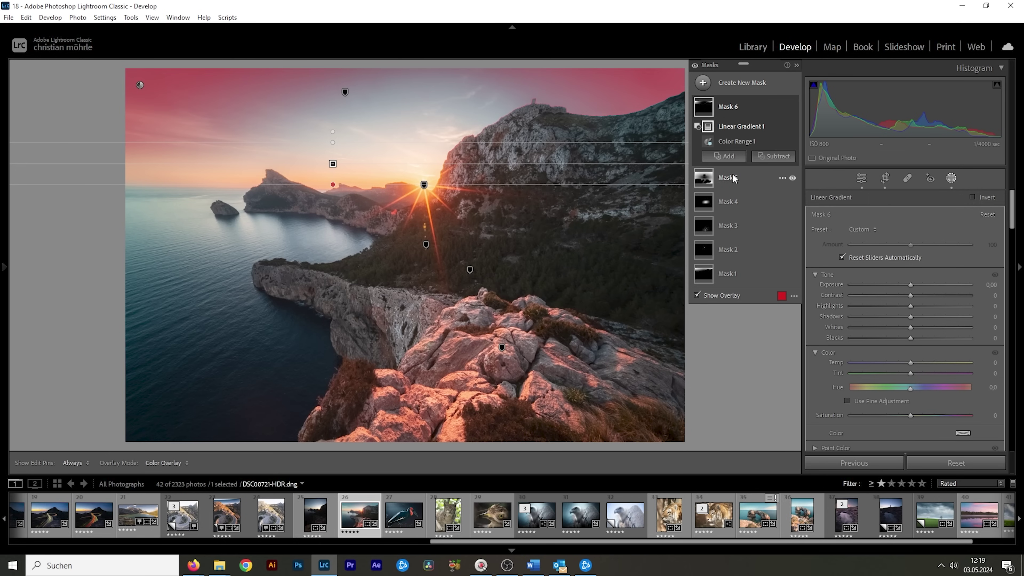
# Raise Mask 6's Exposure to 0.36 and Temp to 21, then toggle it to compare
pyautogui.moveTo(910, 287); pyautogui.dragTo(917, 290)
pyautogui.moveTo(910, 364); pyautogui.dragTo(912, 364)
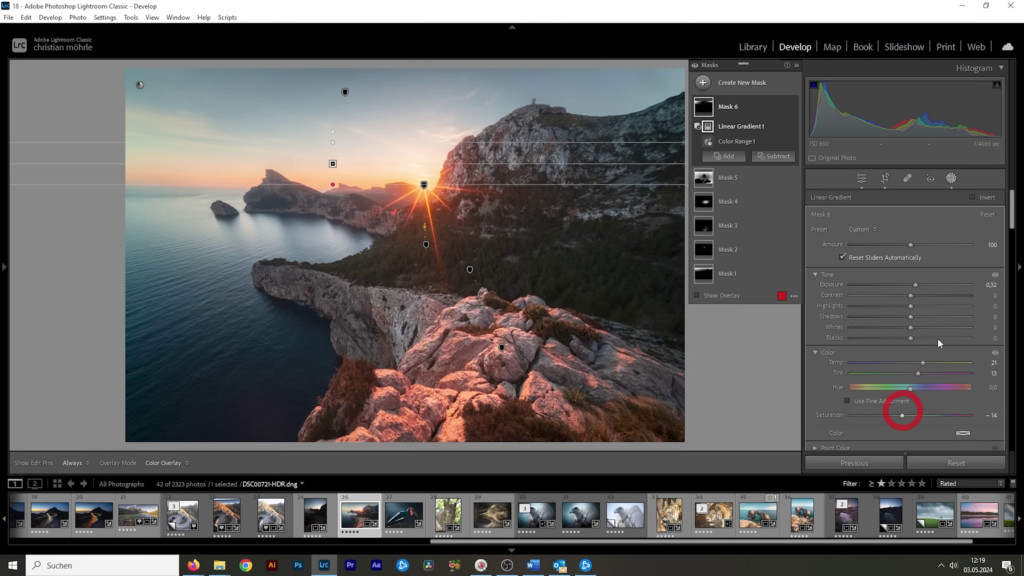
pyautogui.moveTo(915, 285); pyautogui.dragTo(916, 286)
pyautogui.click(790, 108)
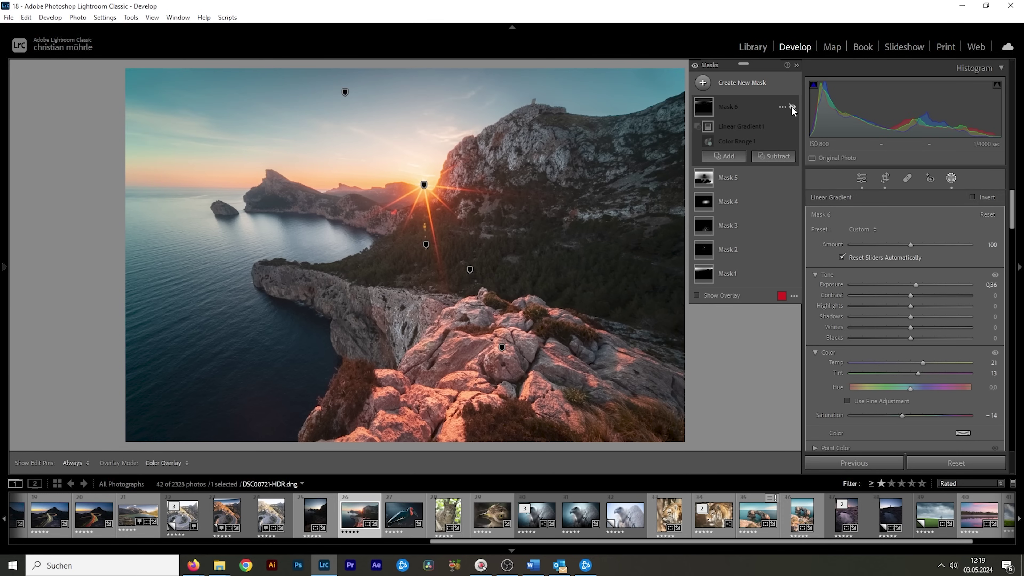
pyautogui.click(791, 106)
pyautogui.click(792, 106)
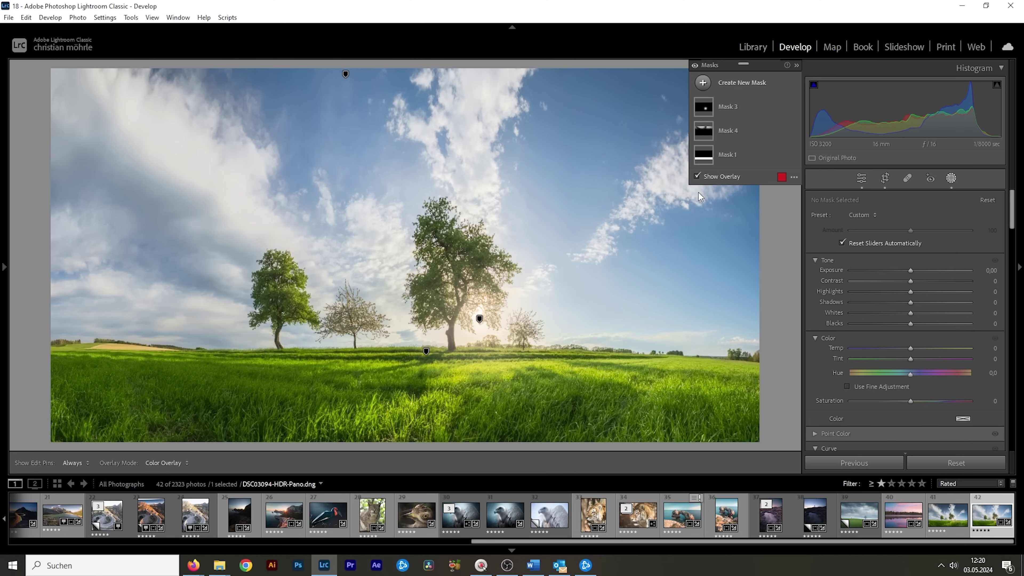
# Create a colour range mask by sampling the blue sky, then widen its refine range
pyautogui.click(705, 83)
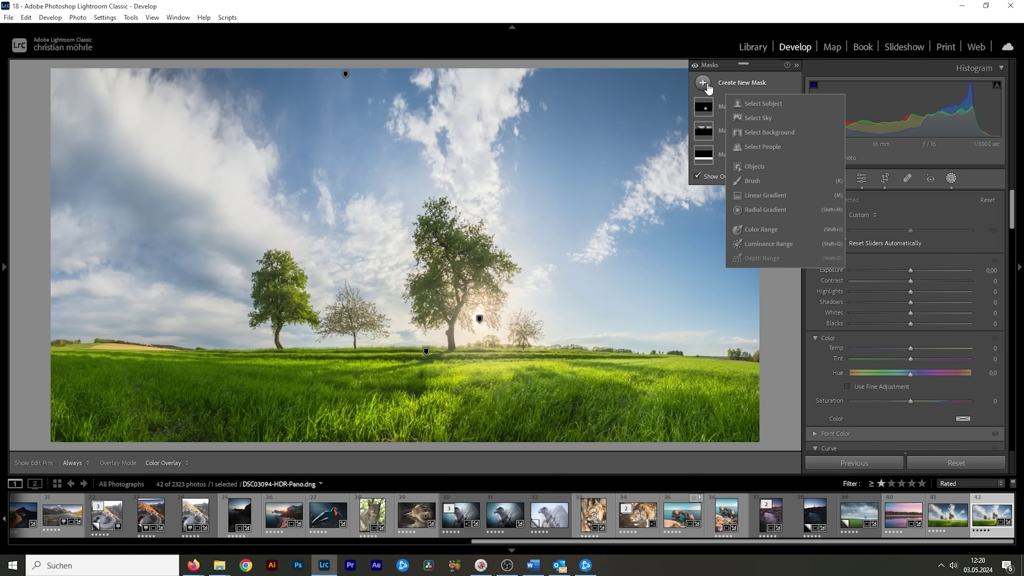
pyautogui.click(775, 230)
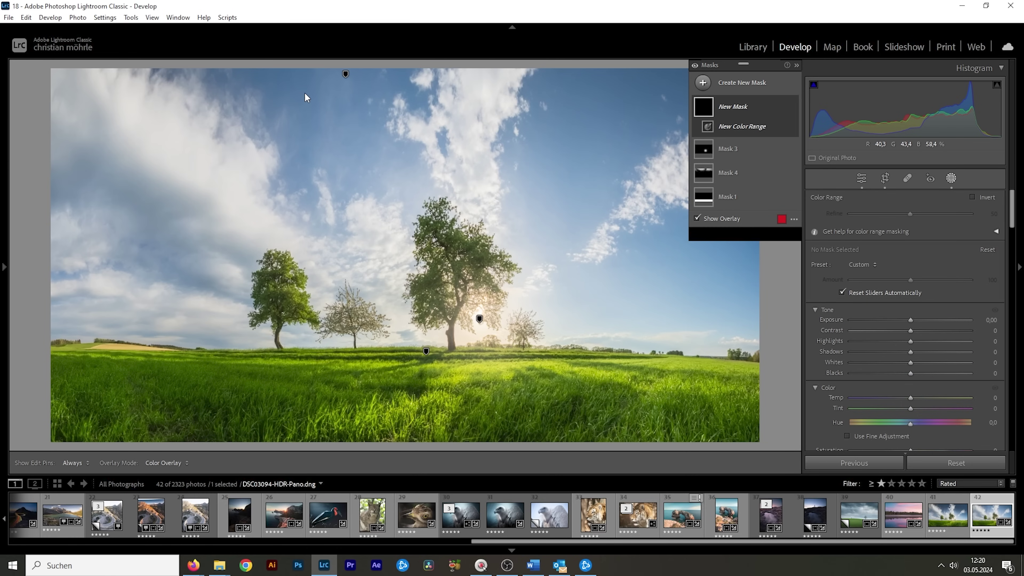
pyautogui.click(305, 92)
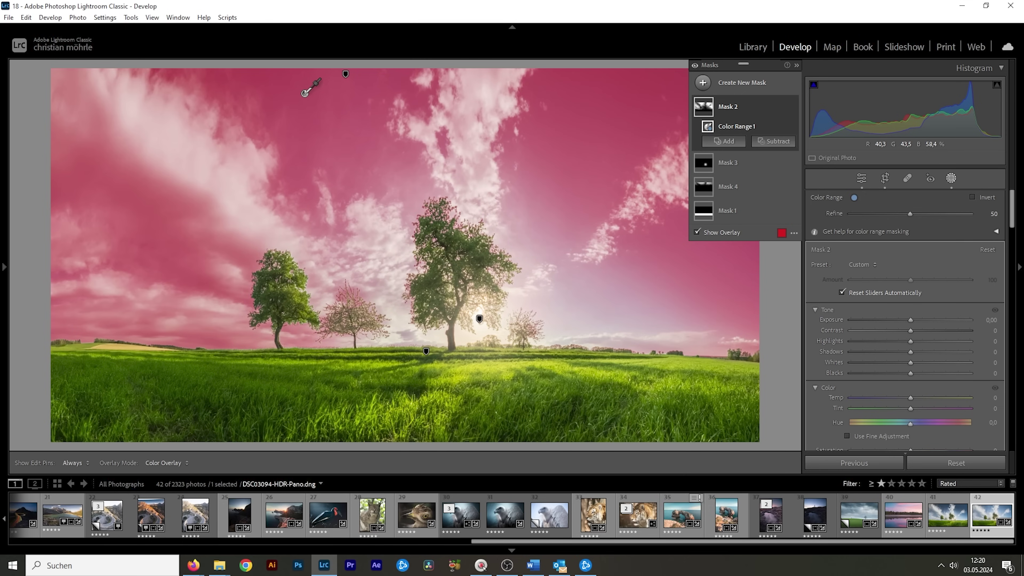
pyautogui.moveTo(913, 212)
pyautogui.mouseDown()
pyautogui.moveTo(928, 214)
pyautogui.moveTo(896, 214)
pyautogui.mouseUp()
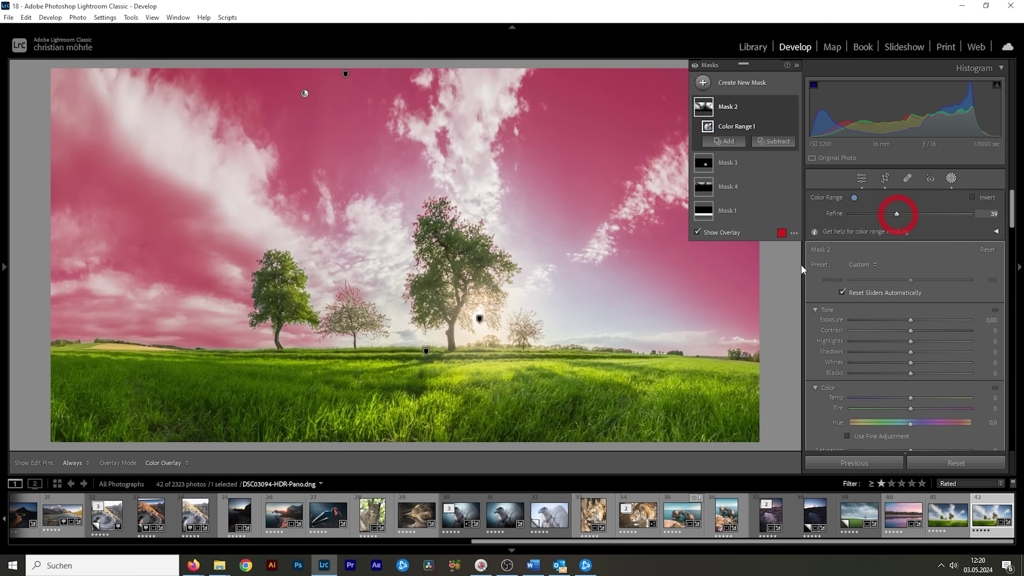
# Subtract a linear gradient rising from the tree base, then lower the sky mask's Exposure to about −1.3
pyautogui.click(766, 142)
pyautogui.click(780, 242)
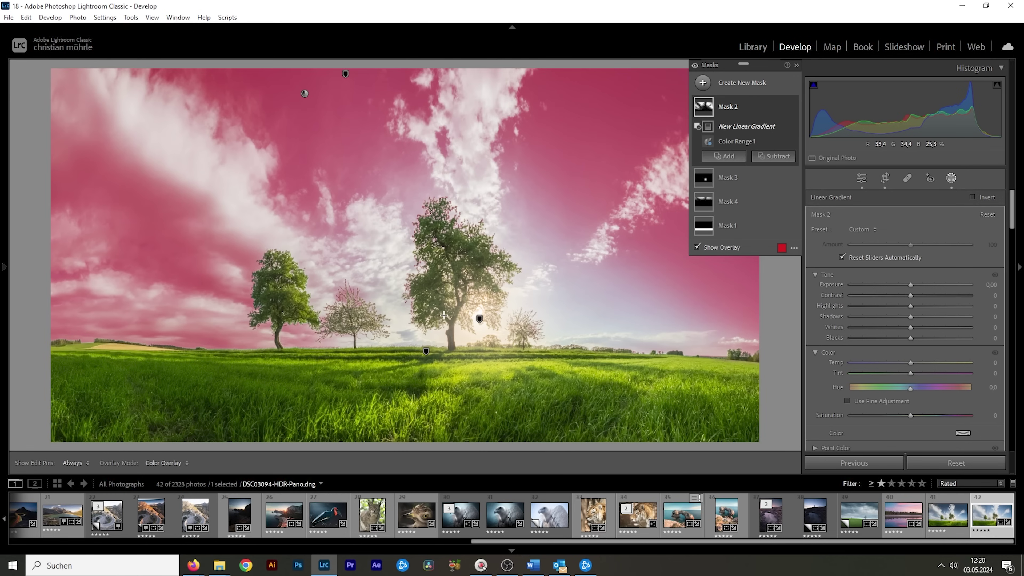
pyautogui.moveTo(444, 316); pyautogui.dragTo(444, 172)
pyautogui.click(452, 344)
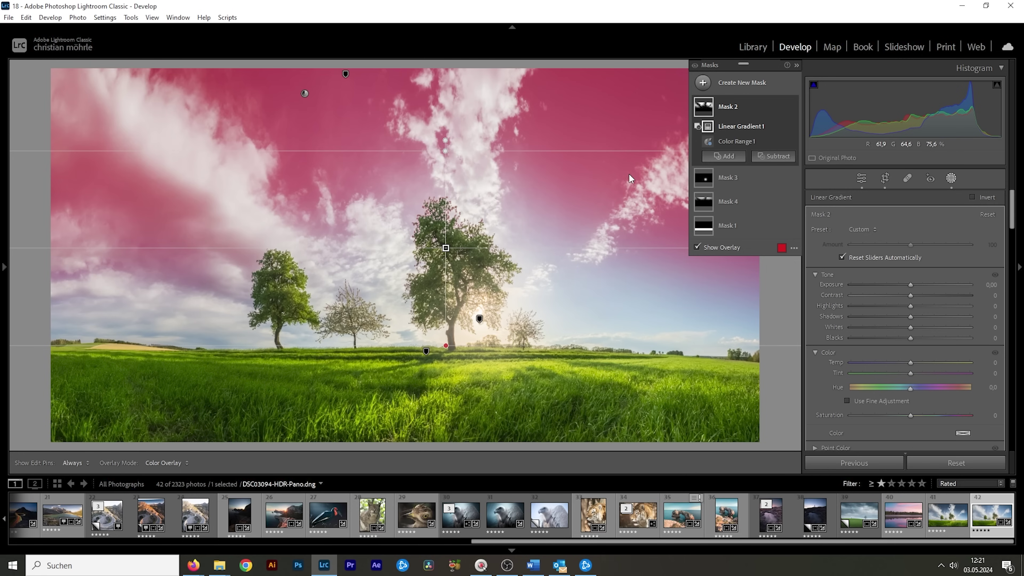
pyautogui.moveTo(909, 284); pyautogui.dragTo(889, 282)
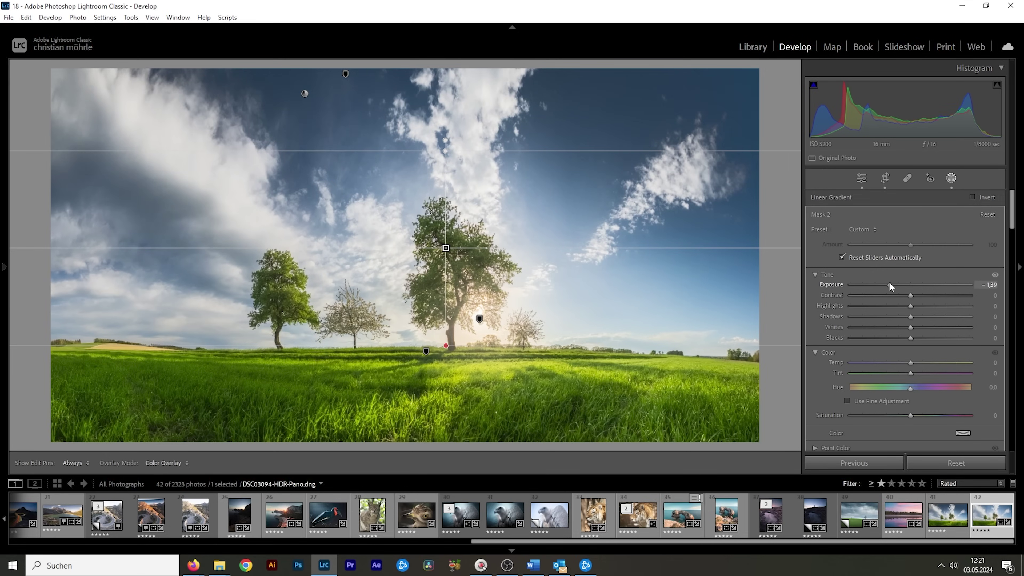
pyautogui.click(892, 282)
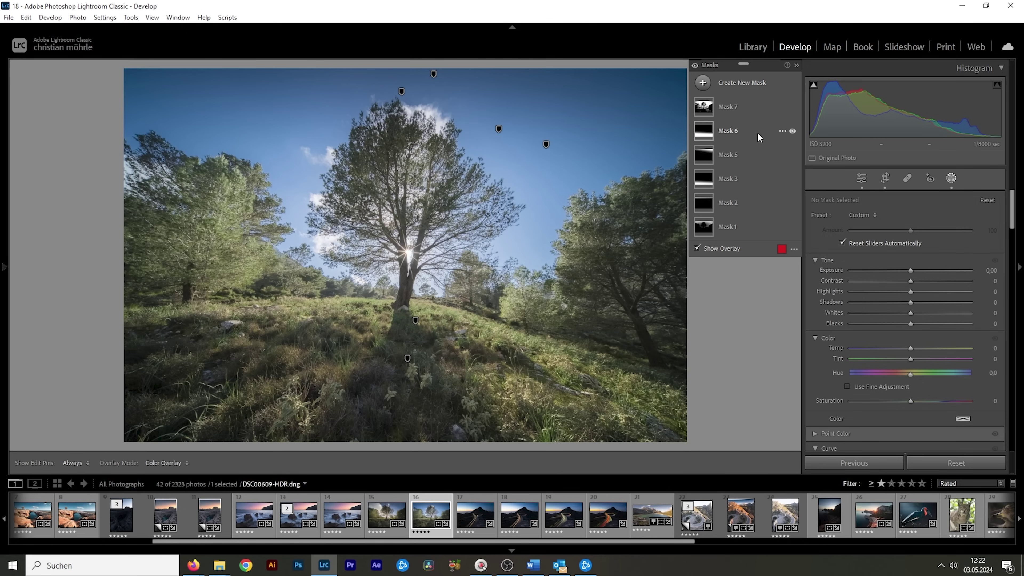
# Create luminance range Mask 4 from the bright hillside tones and expand it to subtract from it
pyautogui.click(702, 83)
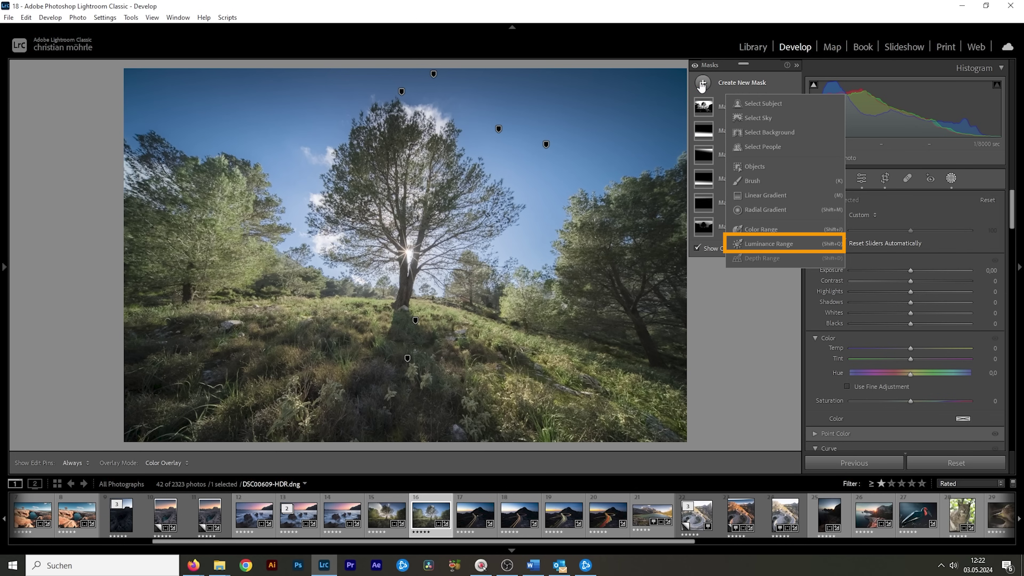
pyautogui.click(789, 245)
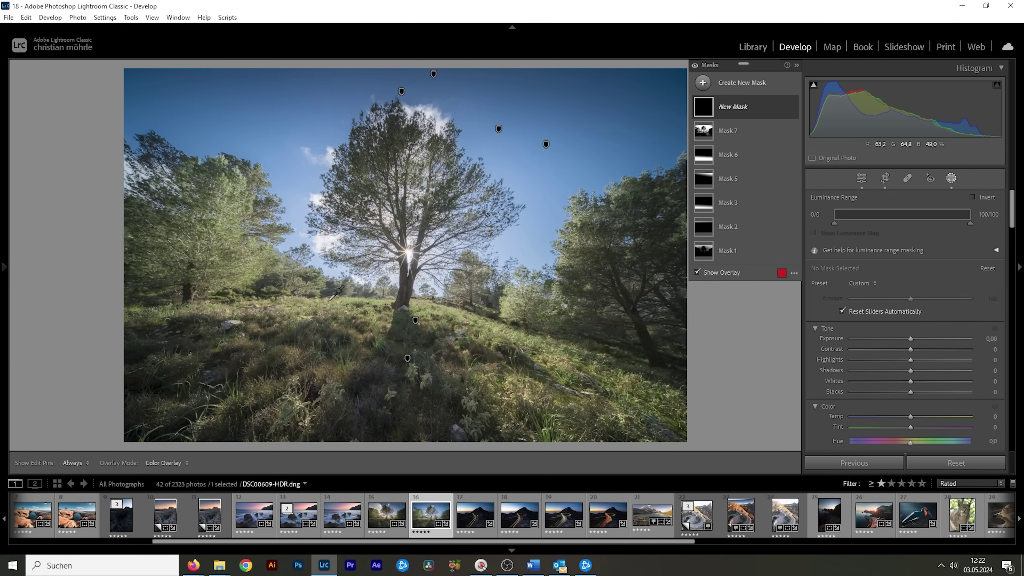
pyautogui.click(337, 306)
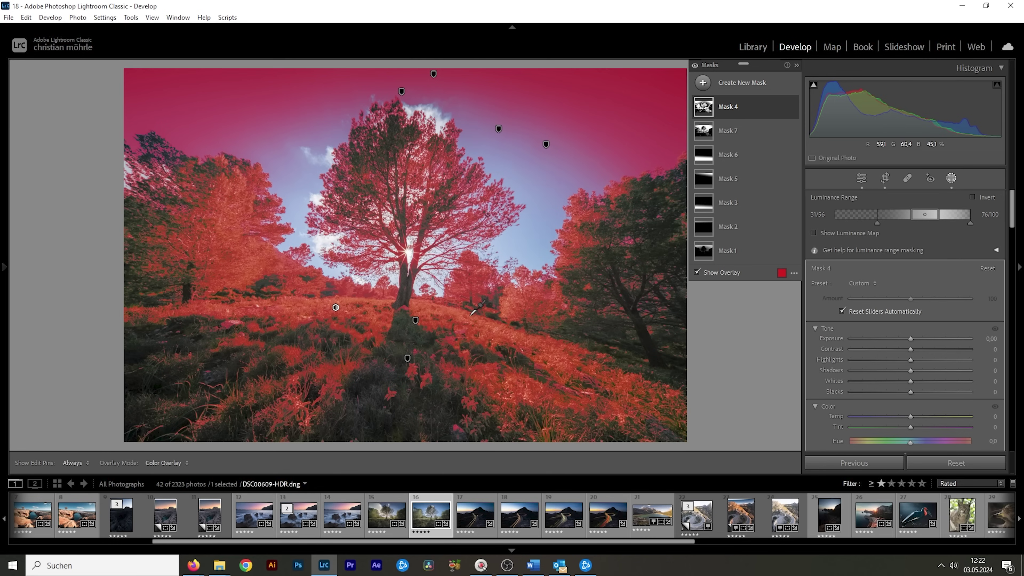
pyautogui.click(752, 115)
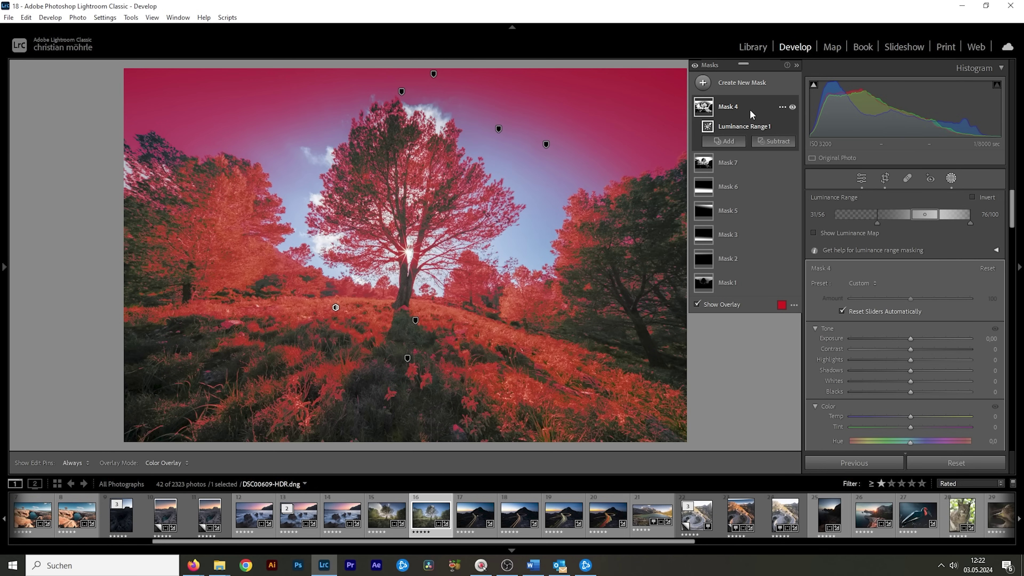
pyautogui.click(764, 142)
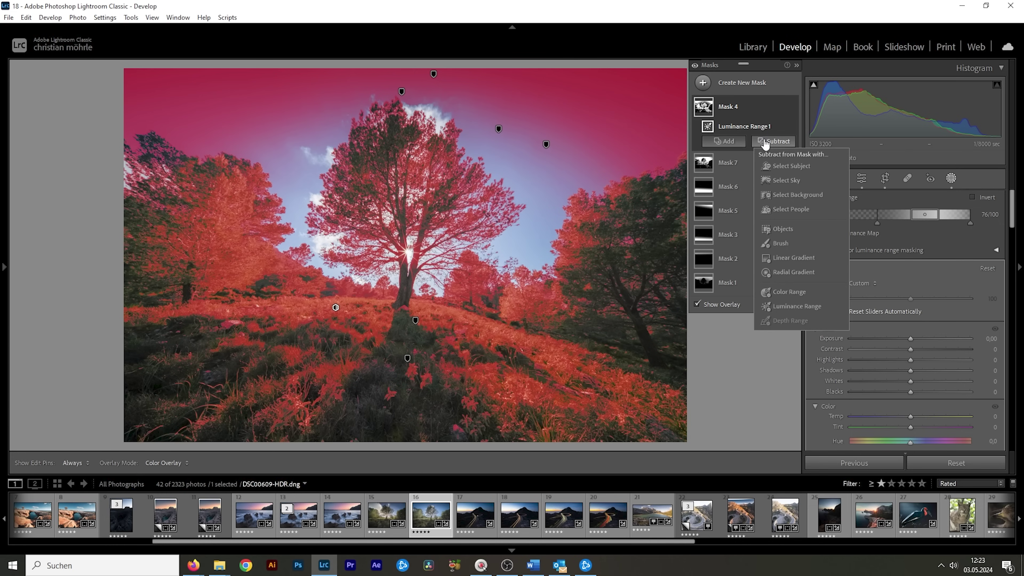
# Subtract the sky from Mask 4 and set Whites 15, Exposure 0.04 and Temp 36
pyautogui.click(788, 180)
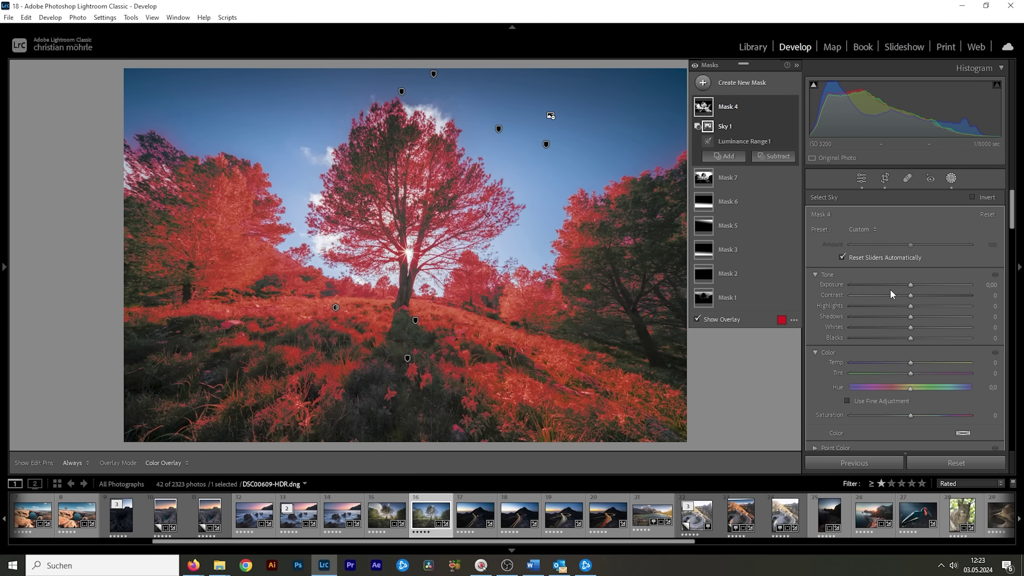
pyautogui.moveTo(910, 328); pyautogui.dragTo(921, 323)
pyautogui.moveTo(911, 282); pyautogui.dragTo(911, 286)
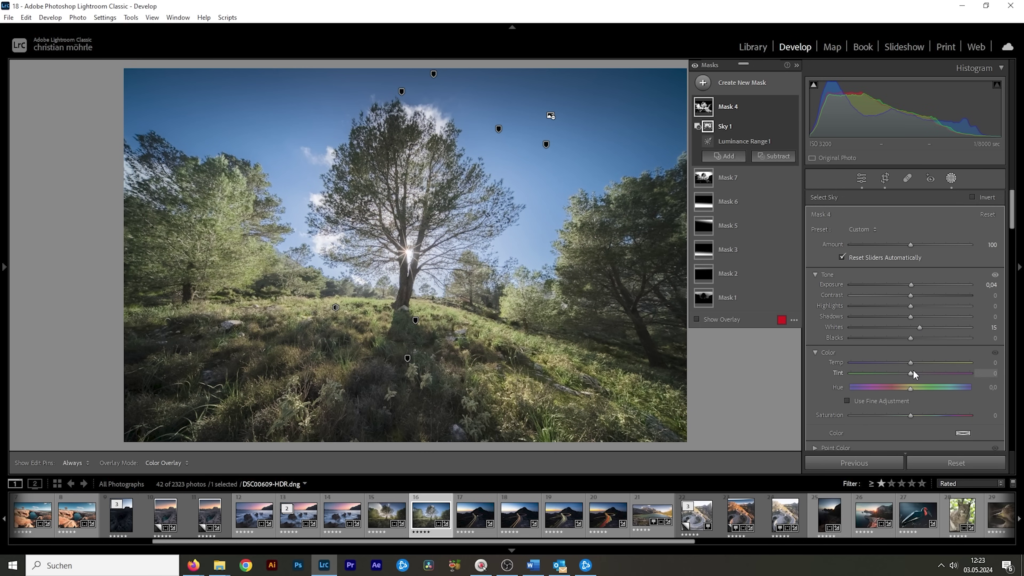
pyautogui.moveTo(910, 362); pyautogui.dragTo(918, 363)
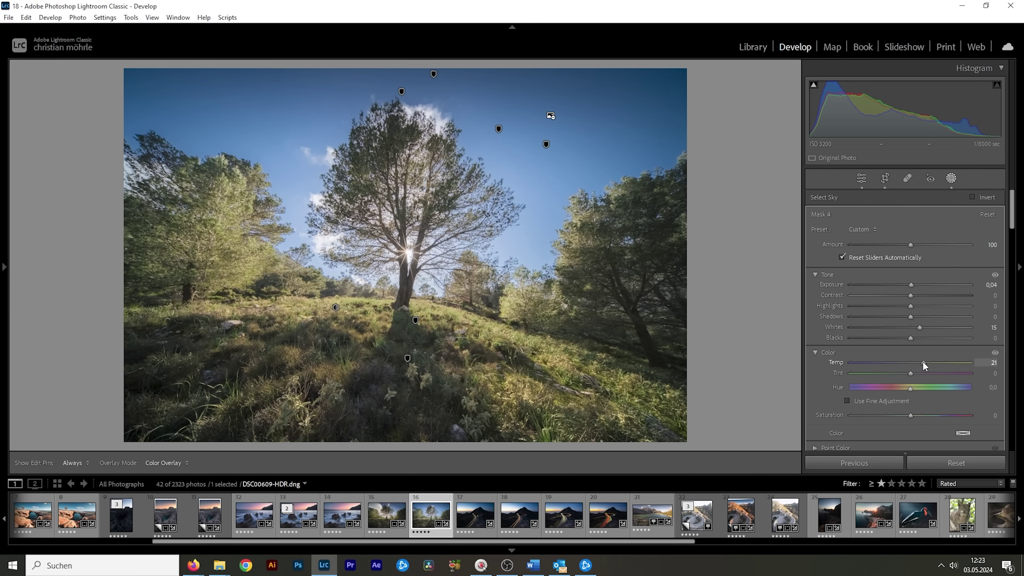
pyautogui.moveTo(929, 362); pyautogui.dragTo(931, 361)
# Toggle Mask 4's effect off and on to compare before and after
pyautogui.click(793, 105)
pyautogui.click(793, 105)
pyautogui.click(793, 105)
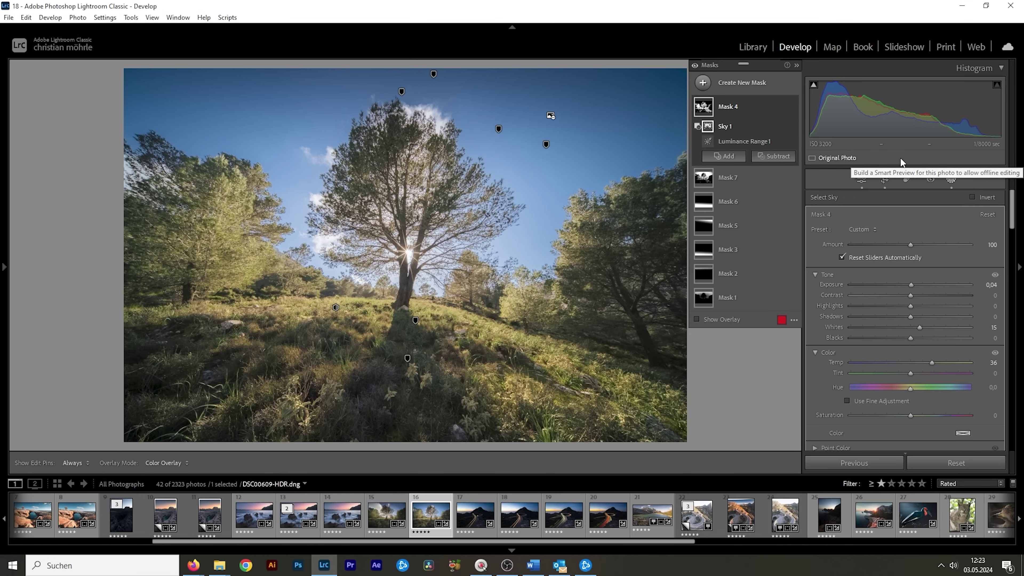
# Create a new luminance range mask sampled from the shadowy ground
pyautogui.click(703, 84)
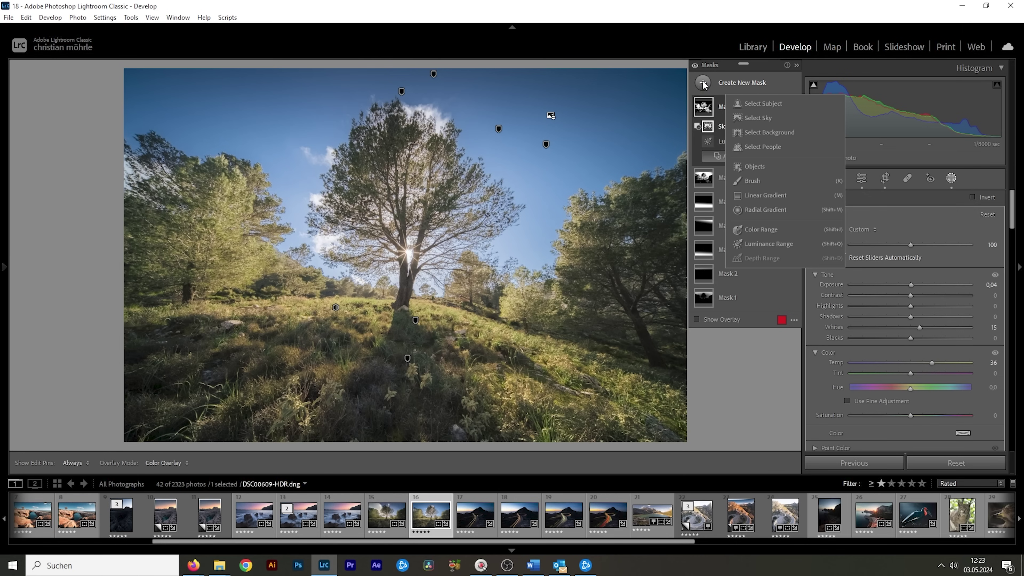
pyautogui.click(779, 244)
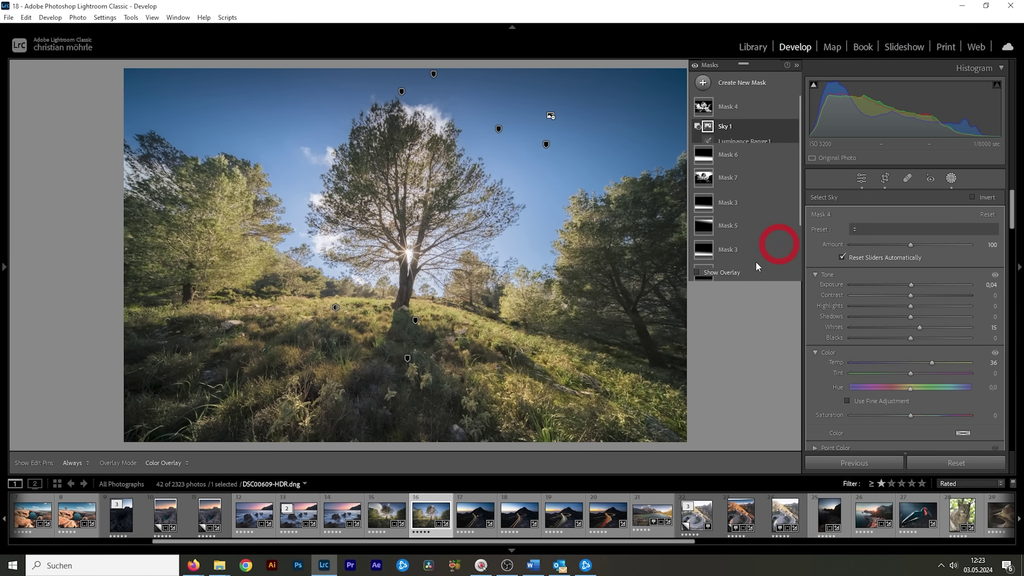
pyautogui.click(400, 336)
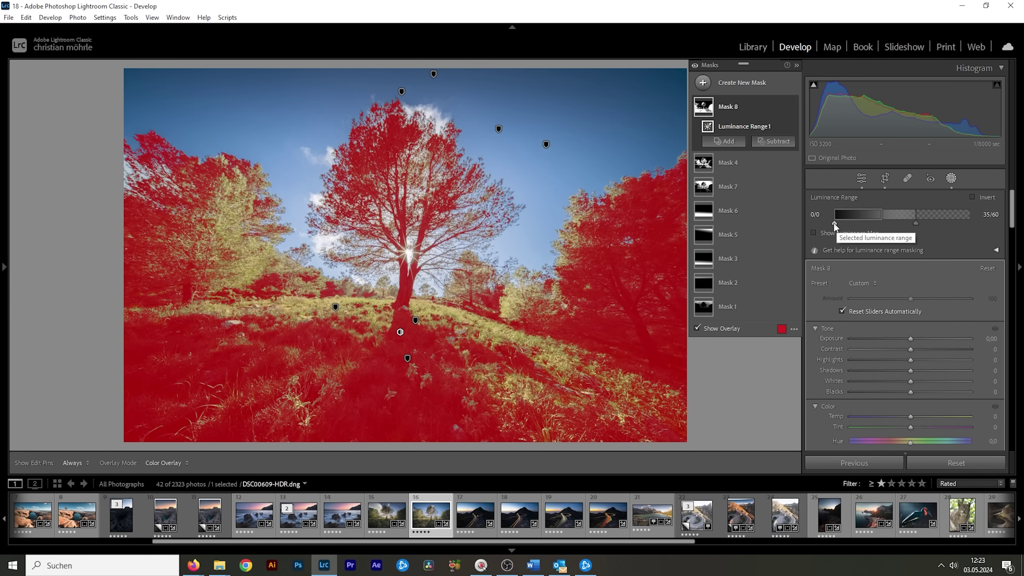
# Narrow the luminance range to exclude the darkest tones and set Shadows to −22
pyautogui.hotkey('shift', 'w')
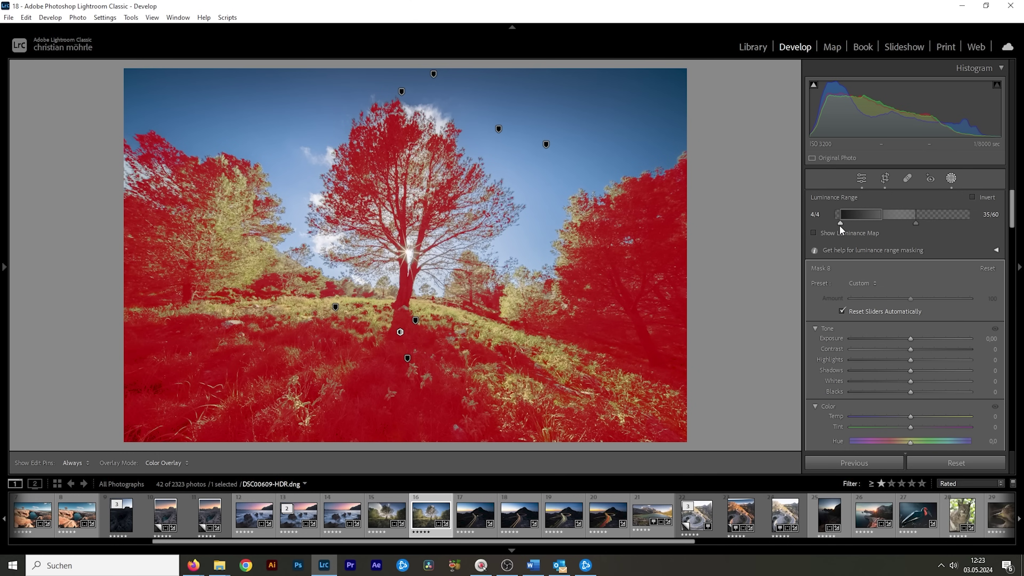
pyautogui.hotkey('shift', 'w')
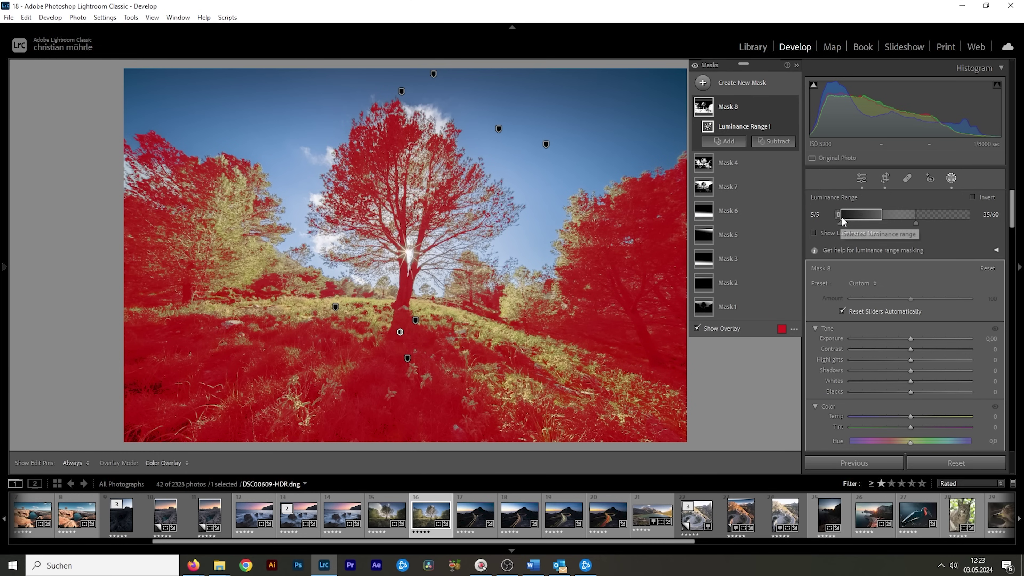
pyautogui.hotkey('shift', 'w')
pyautogui.moveTo(840, 216); pyautogui.dragTo(845, 218)
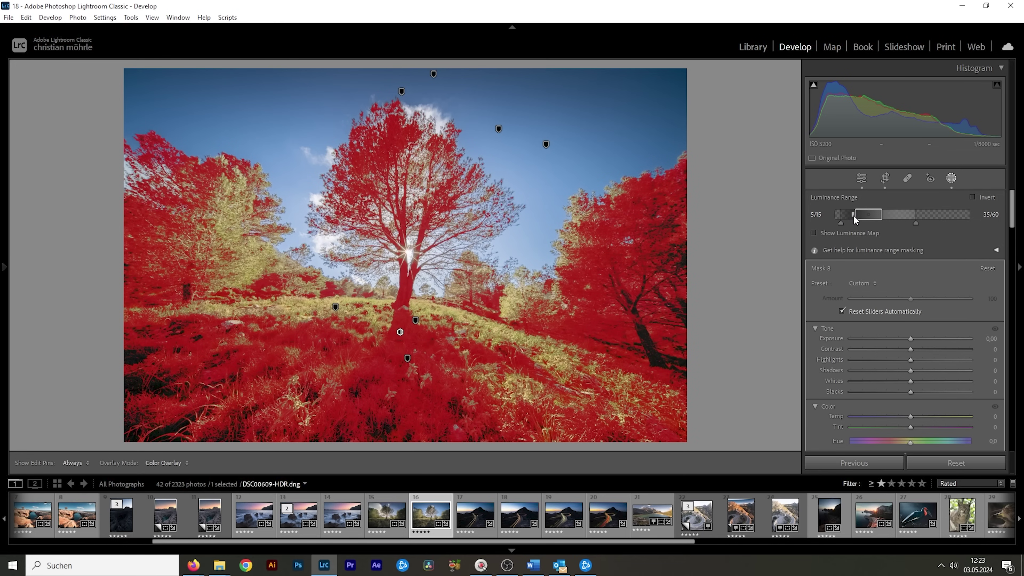
pyautogui.moveTo(858, 215); pyautogui.dragTo(861, 216)
pyautogui.hotkey('shift', 'w')
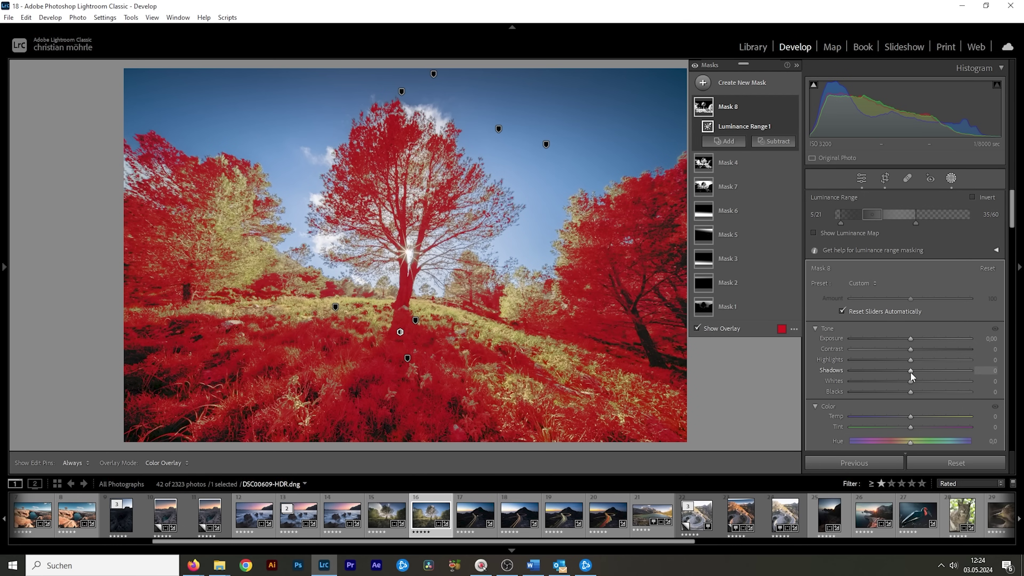
pyautogui.moveTo(911, 370); pyautogui.dragTo(900, 370)
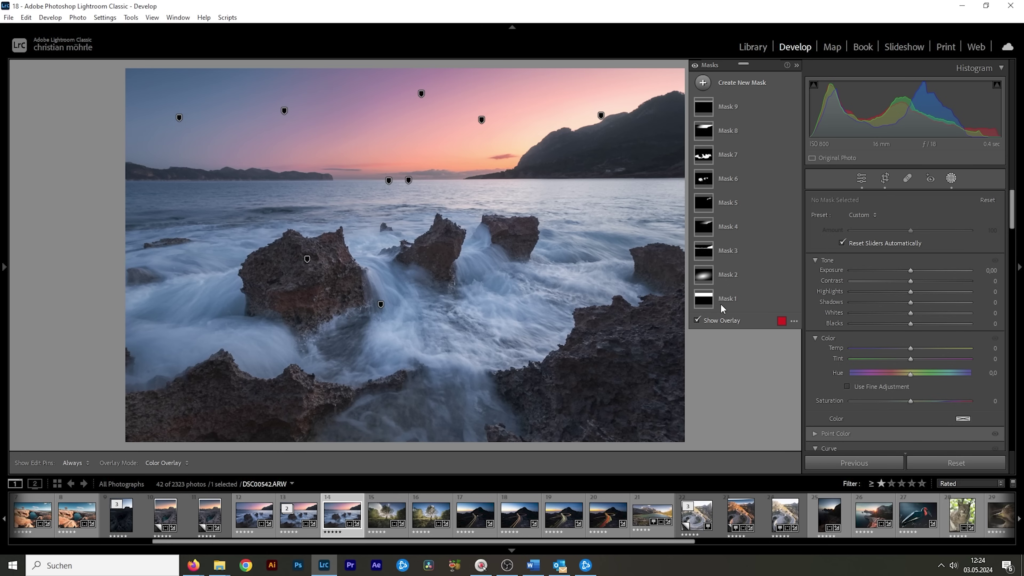
# Add radial gradient Mask 10 fitted to span the full seascape frame
pyautogui.click(702, 83)
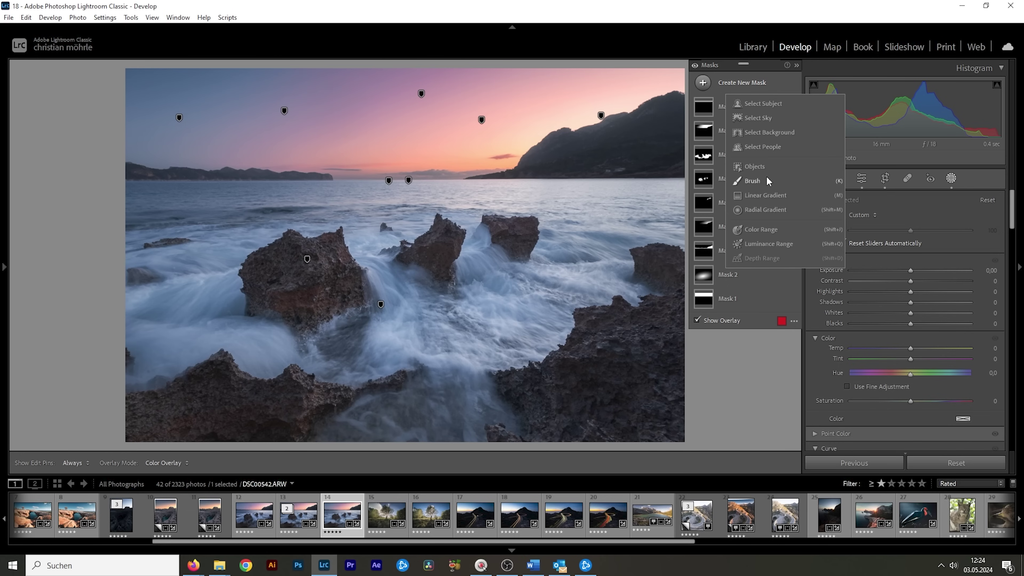
pyautogui.click(766, 210)
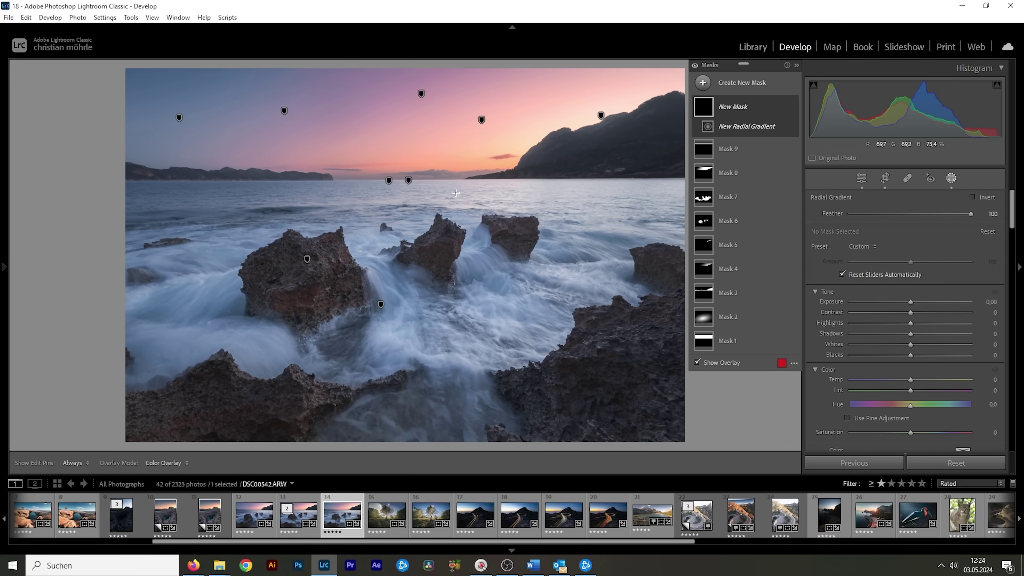
pyautogui.keyDown('ctrl'); pyautogui.doubleClick(435, 192); pyautogui.keyUp('ctrl')
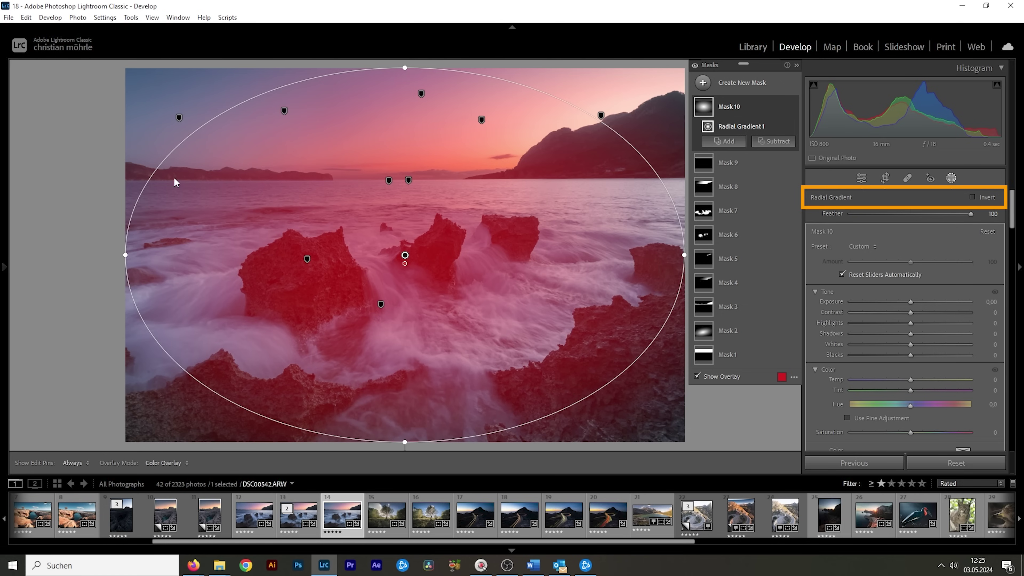
# Invert Mask 10's radial gradient, setting Exposure to −0.82 and Feather to 40
pyautogui.click(972, 196)
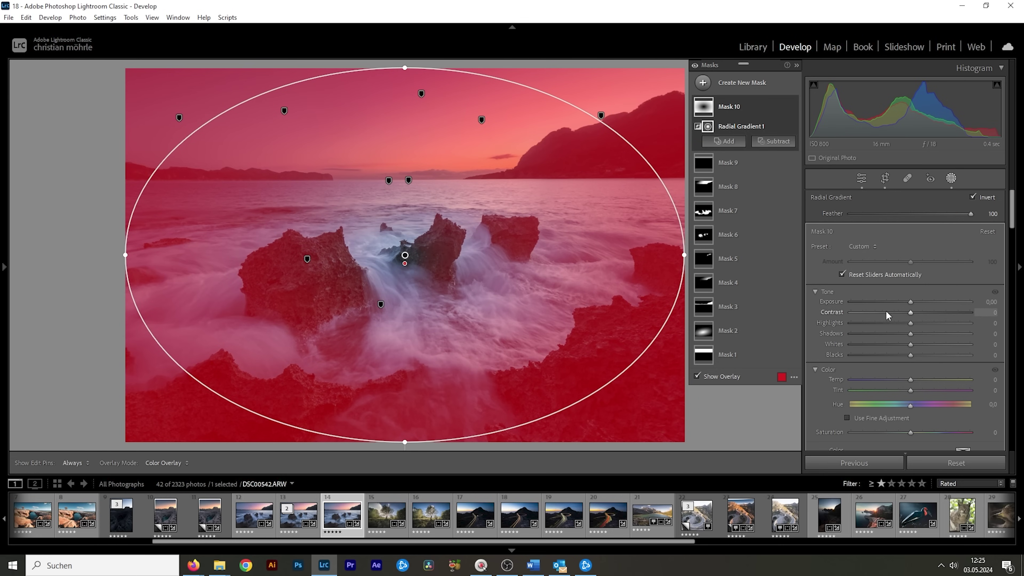
pyautogui.moveTo(910, 302); pyautogui.dragTo(895, 301)
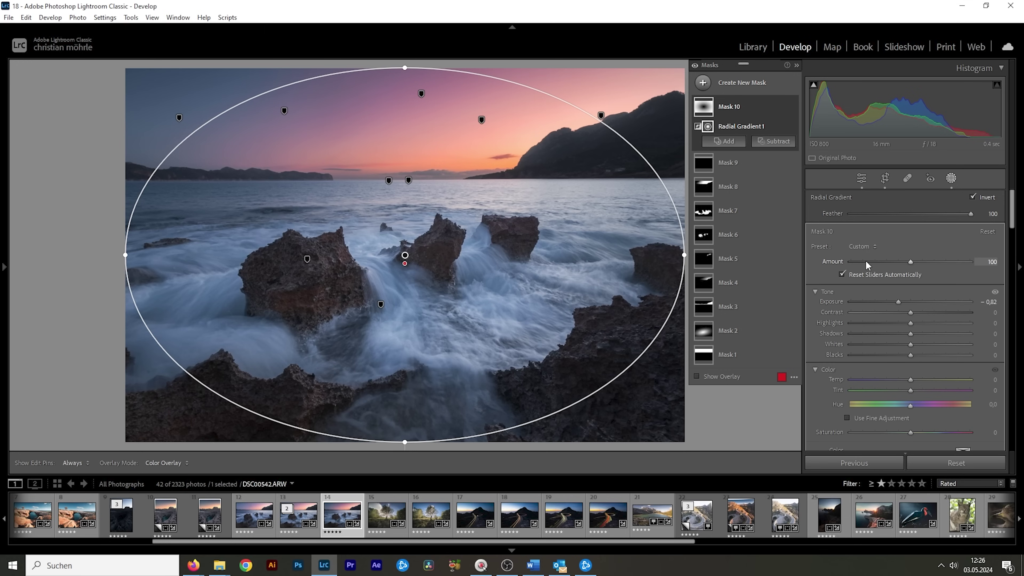
pyautogui.moveTo(971, 214); pyautogui.dragTo(926, 221)
pyautogui.moveTo(916, 223); pyautogui.dragTo(896, 221)
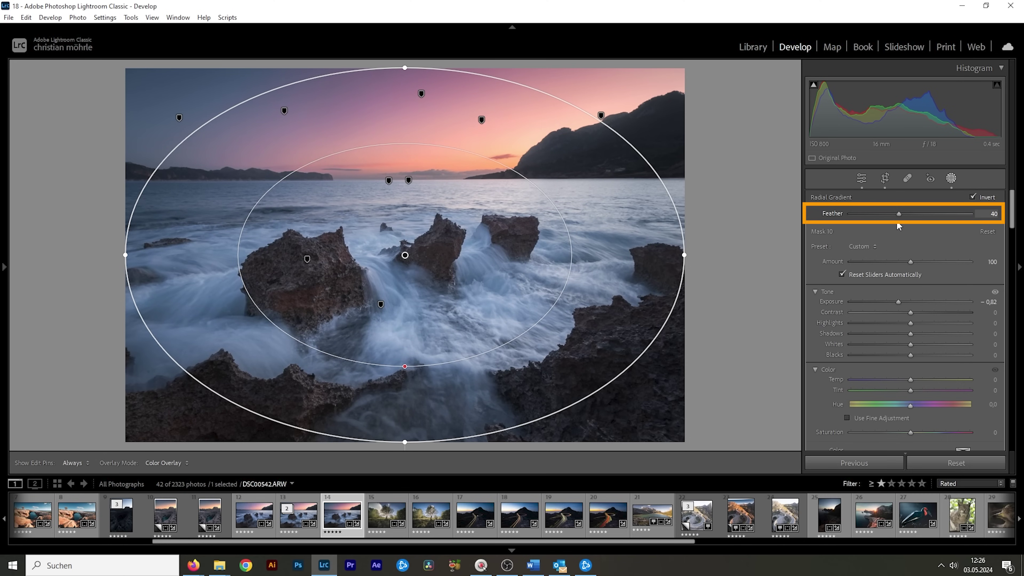
pyautogui.moveTo(770, 106)
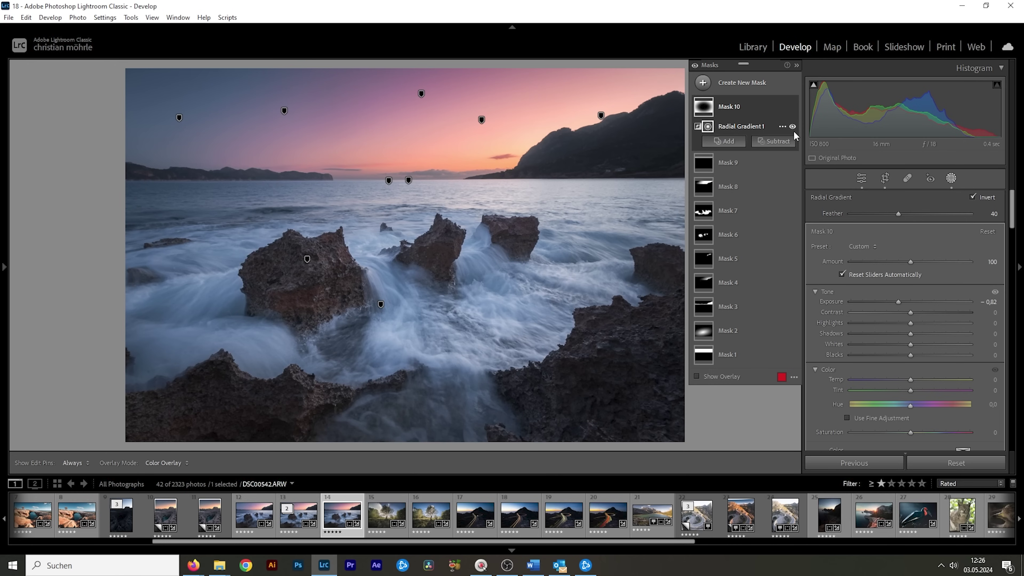
# Subtract a linear gradient from the vignette mask to spare the bottom foreground
pyautogui.click(772, 142)
pyautogui.click(780, 272)
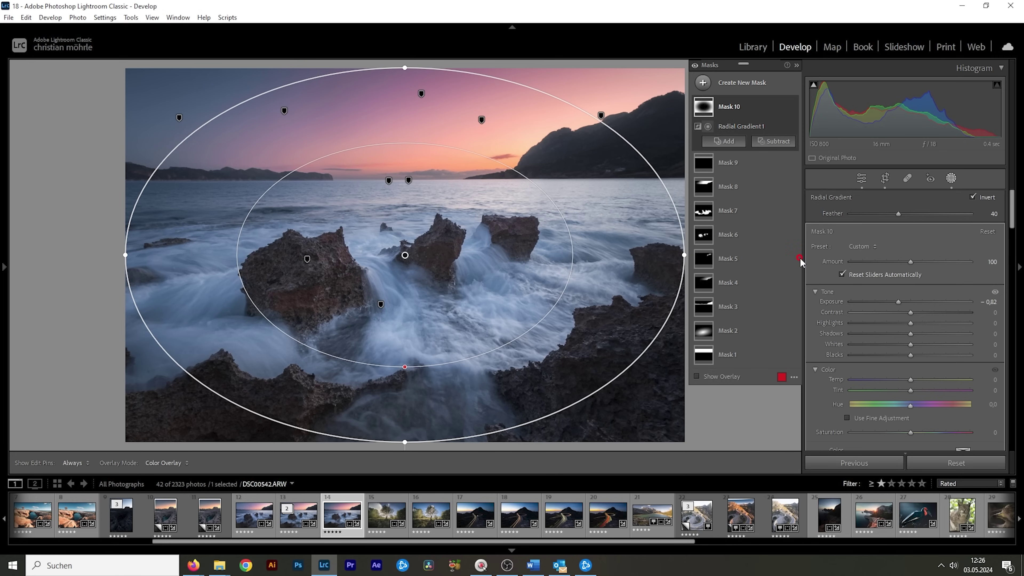
pyautogui.moveTo(443, 396); pyautogui.dragTo(435, 262)
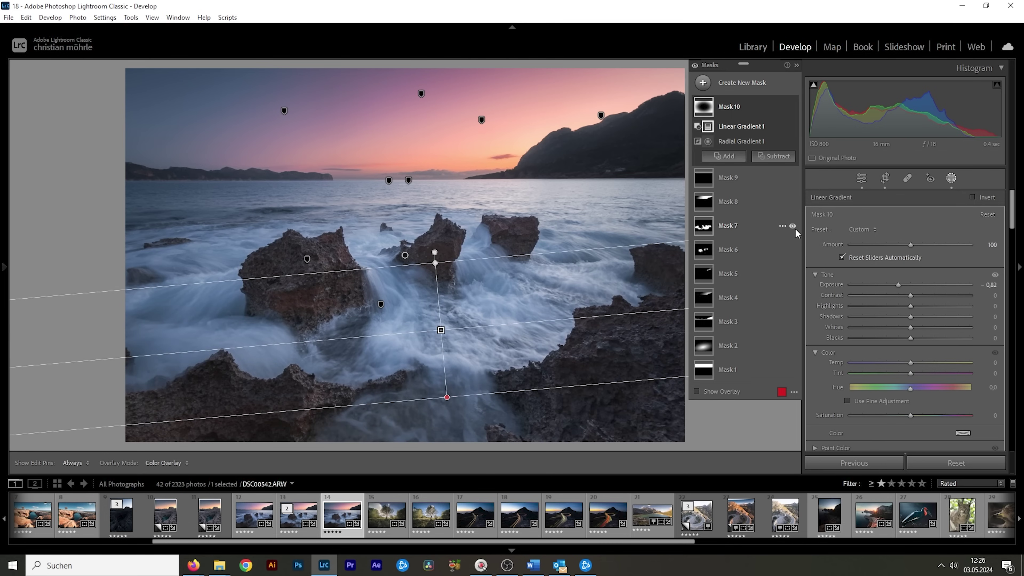
# Select the vignette's radial gradient and widen its ellipse
pyautogui.click(729, 113)
pyautogui.click(744, 142)
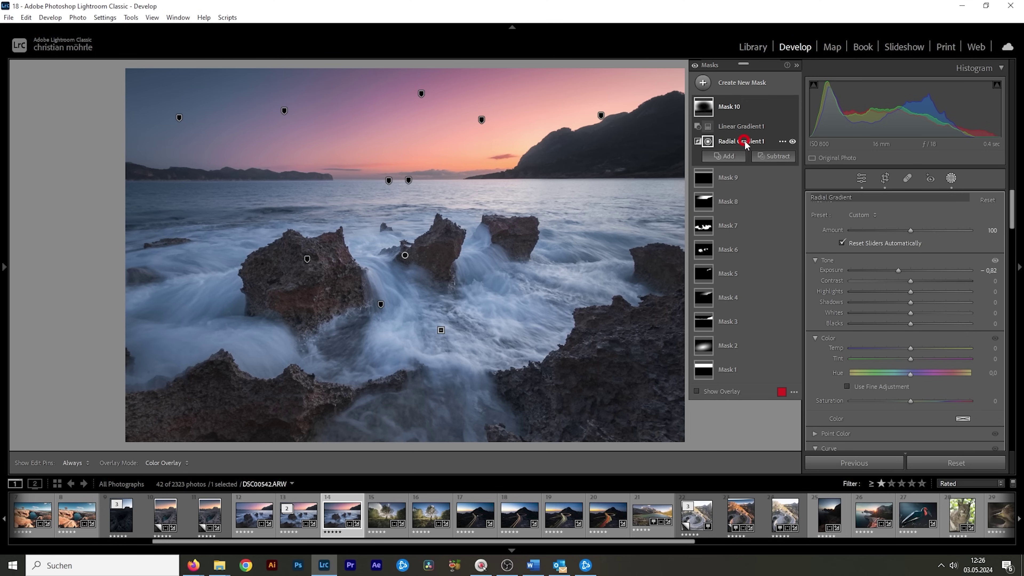
pyautogui.moveTo(123, 255); pyautogui.dragTo(55, 249)
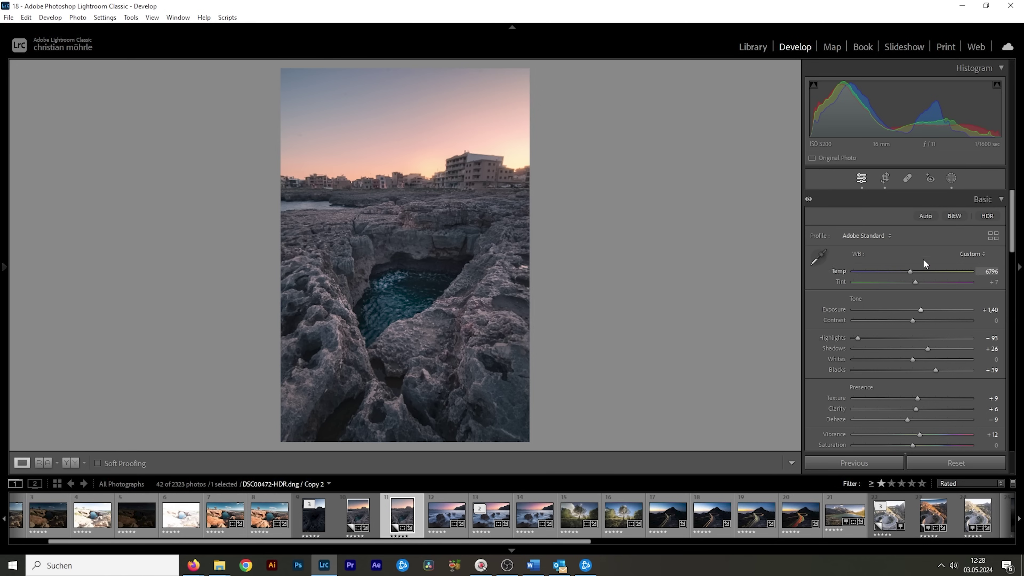
# Add a linear gradient mask from the sky to the horizon with Exposure −0.64
pyautogui.click(952, 179)
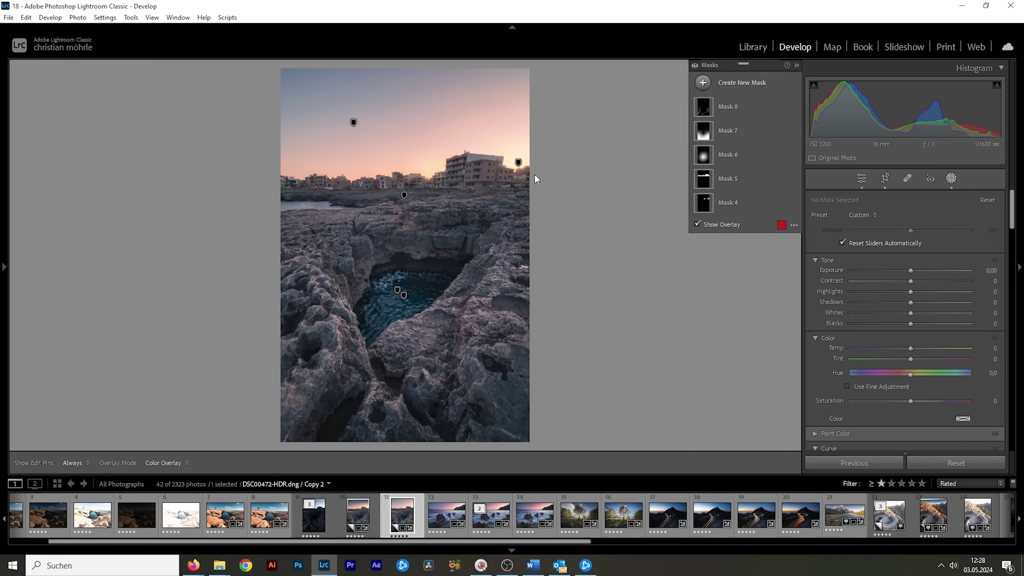
pyautogui.click(705, 84)
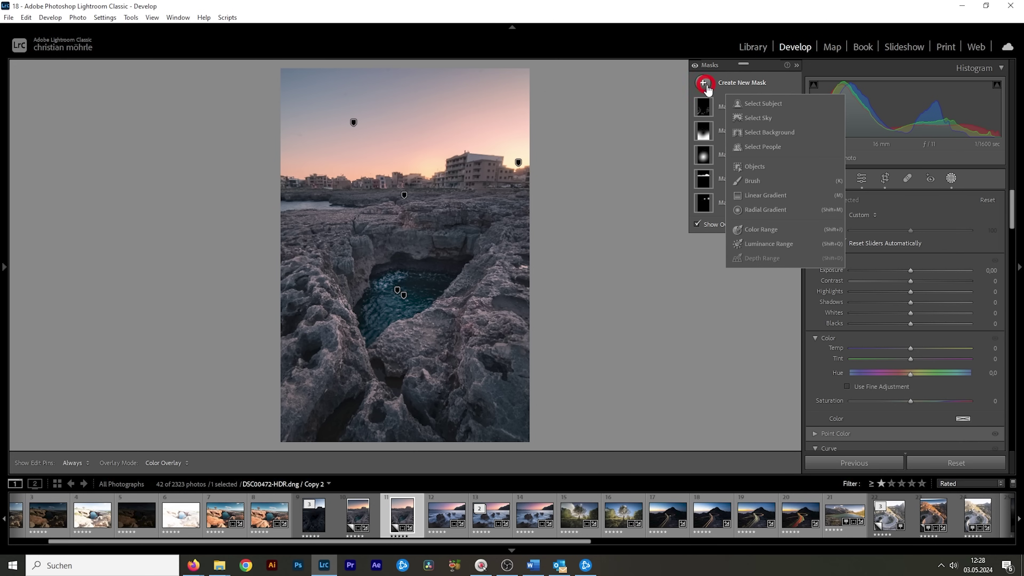
pyautogui.click(766, 197)
pyautogui.moveTo(382, 90); pyautogui.dragTo(391, 198)
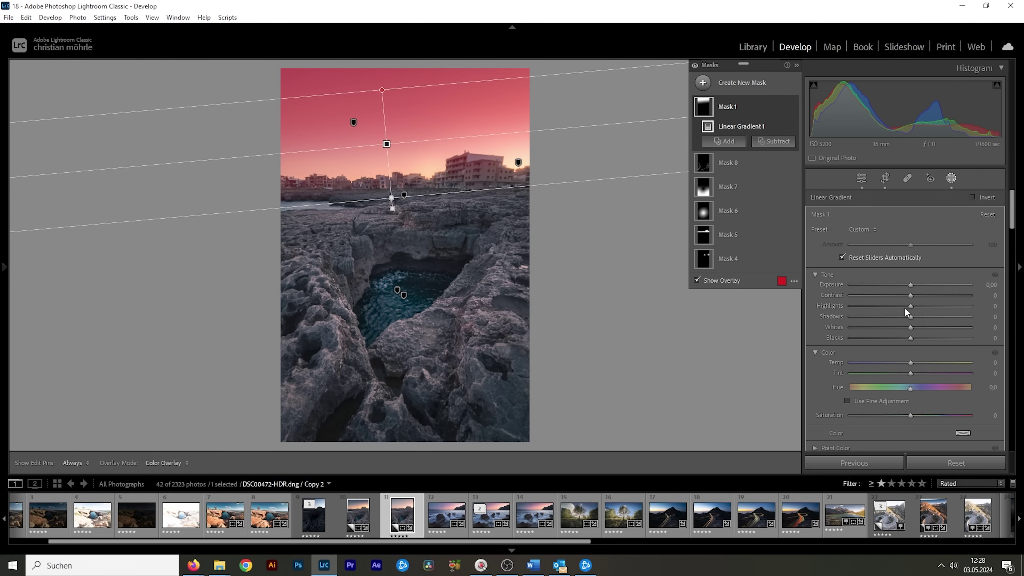
pyautogui.moveTo(911, 284); pyautogui.dragTo(883, 287)
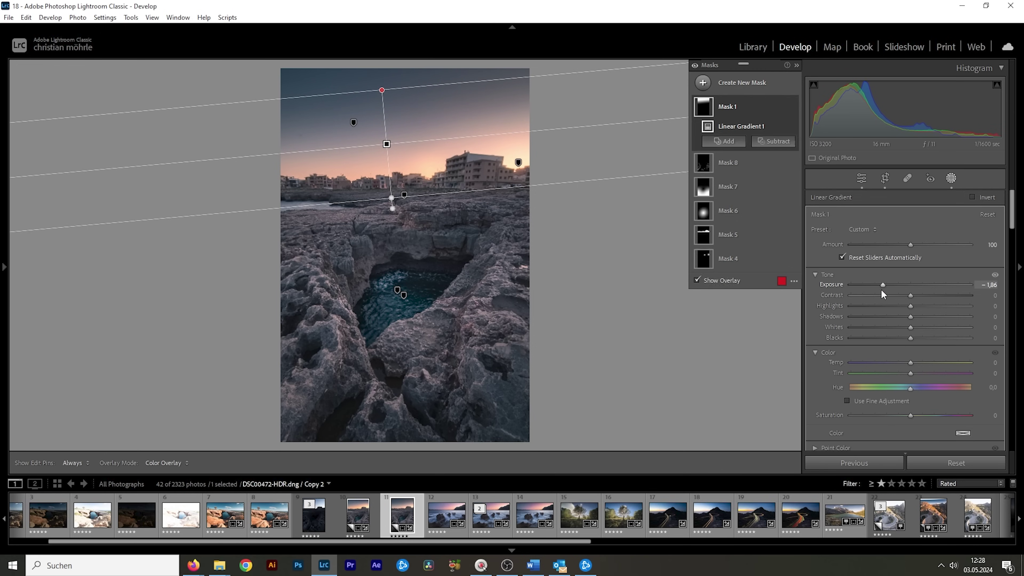
pyautogui.moveTo(882, 284); pyautogui.dragTo(900, 288)
# Settle the first mask at −0.64, then add a widened second sky gradient at about −0.57 Exposure
pyautogui.click(900, 288)
pyautogui.click(709, 82)
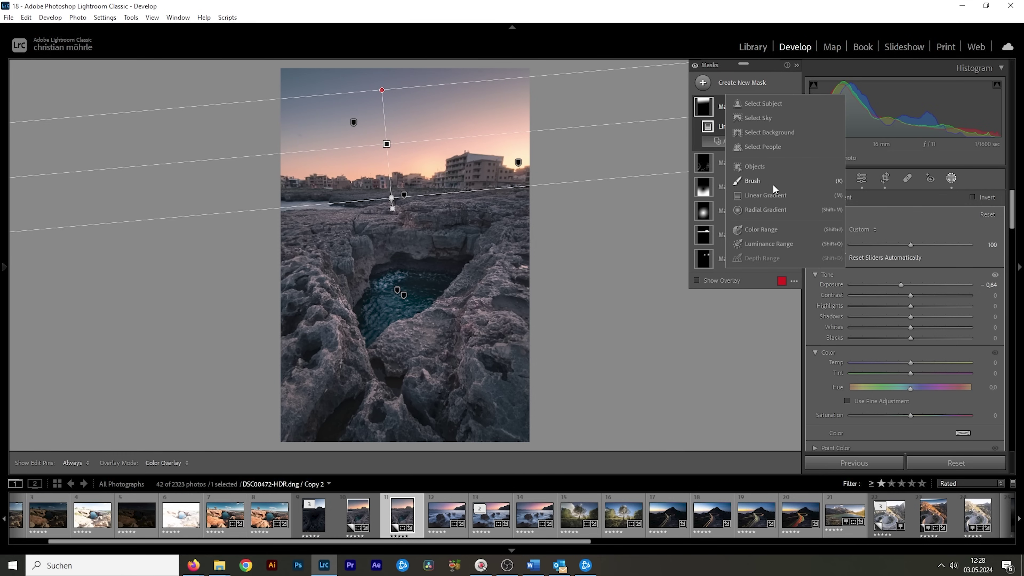
pyautogui.click(768, 197)
pyautogui.moveTo(501, 76); pyautogui.dragTo(492, 161)
pyautogui.moveTo(501, 77); pyautogui.dragTo(502, 61)
pyautogui.moveTo(910, 287); pyautogui.dragTo(896, 284)
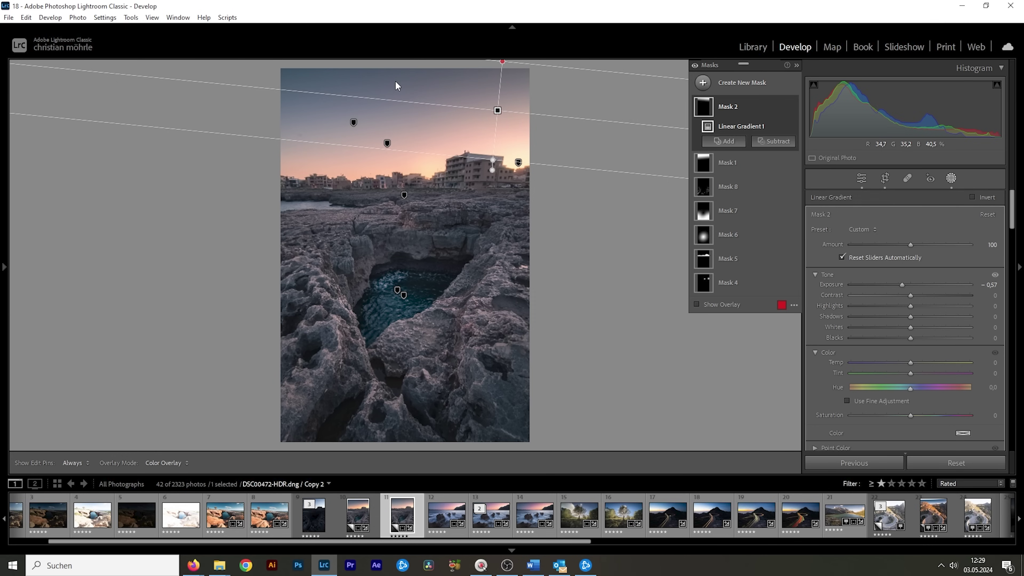
# Add a third linear gradient along the top of the sky at −0.54 Exposure
pyautogui.click(703, 83)
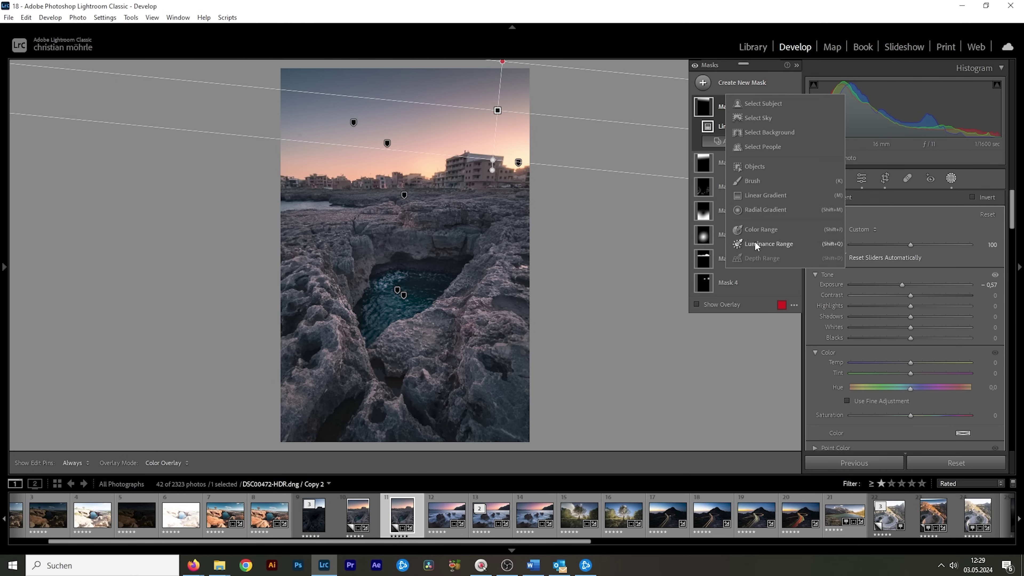
pyautogui.click(761, 199)
pyautogui.moveTo(364, 67); pyautogui.dragTo(364, 109)
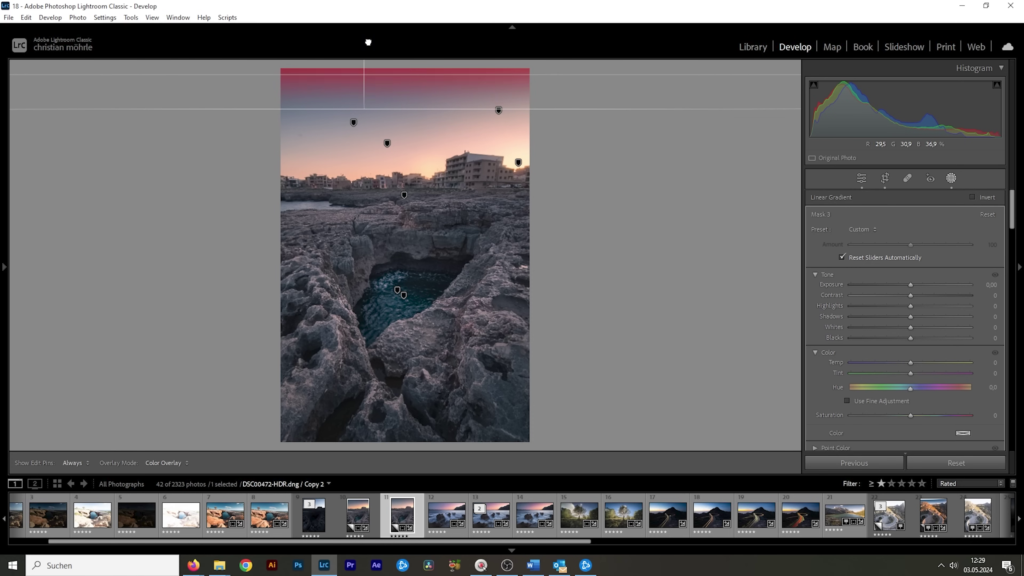
pyautogui.moveTo(365, 114); pyautogui.dragTo(365, 130)
pyautogui.moveTo(911, 285); pyautogui.dragTo(903, 286)
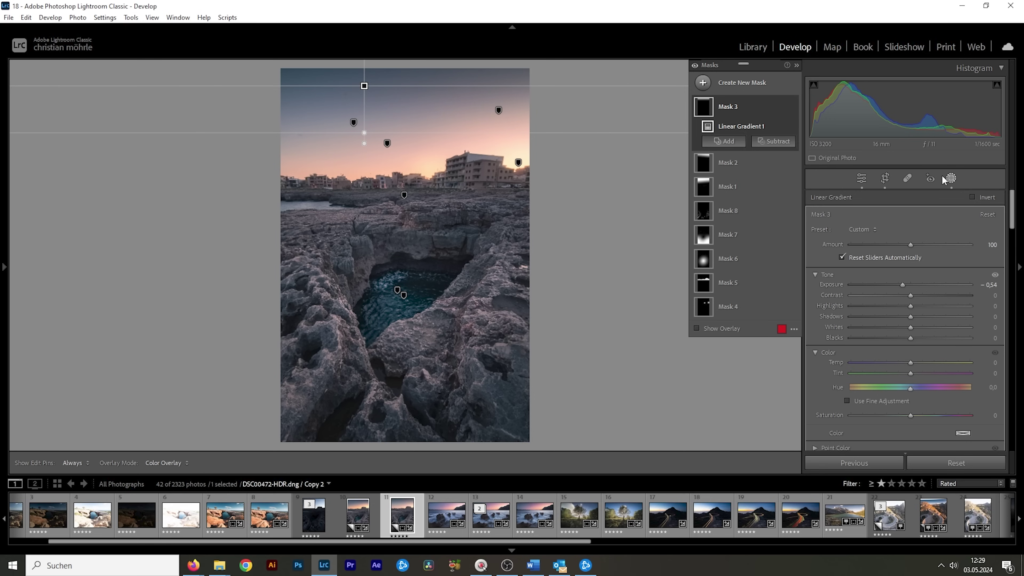
# Create a new Select Sky mask and intersect it with a linear gradient
pyautogui.click(702, 91)
pyautogui.click(766, 115)
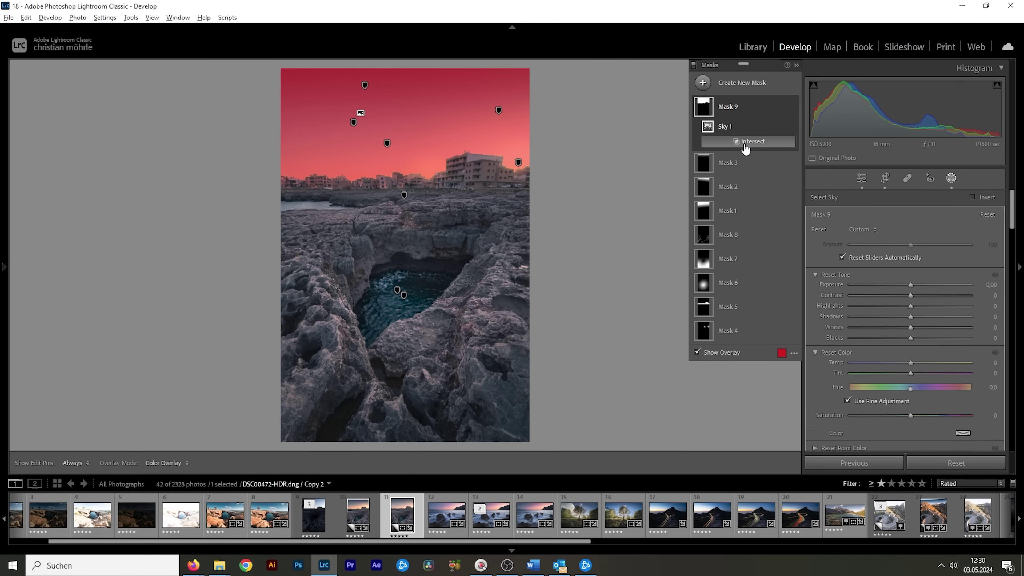
pyautogui.keyDown('alt'); pyautogui.click(744, 142); pyautogui.keyUp('alt')
pyautogui.click(758, 261)
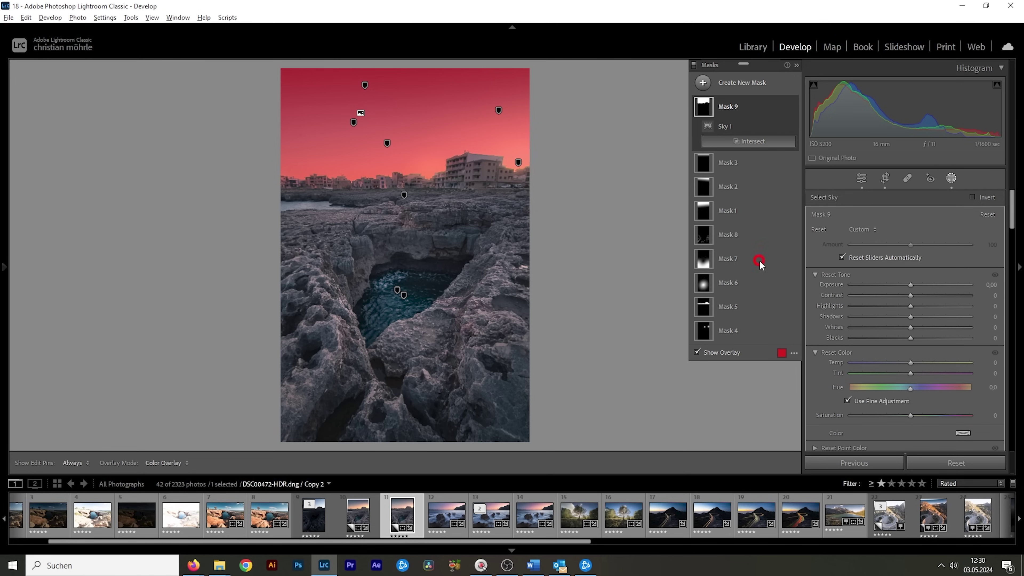
# Shape the inverted gradient just above the horizon and warm the glow to Temp 60
pyautogui.moveTo(451, 183); pyautogui.dragTo(456, 211)
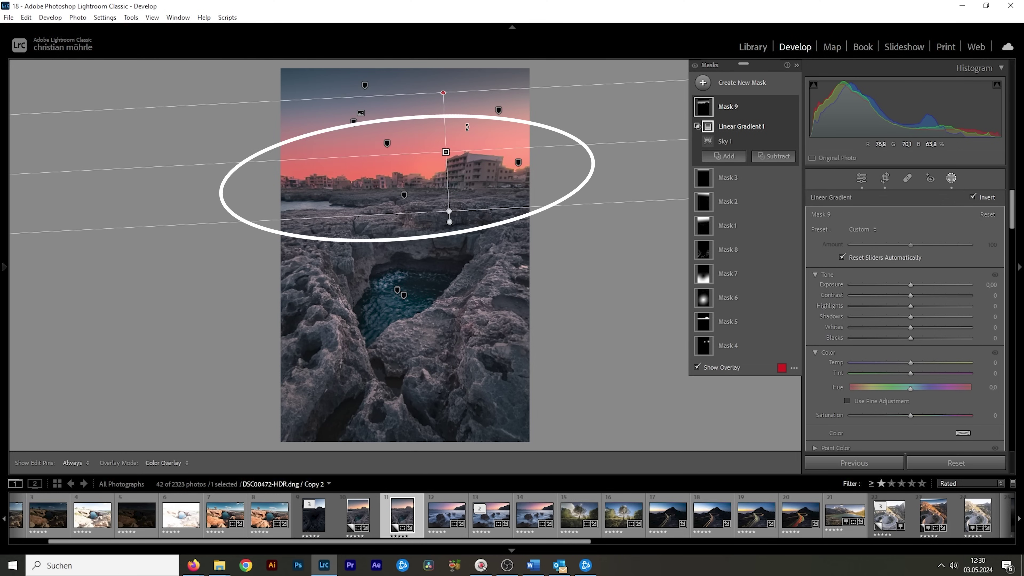
pyautogui.moveTo(443, 94); pyautogui.dragTo(443, 96)
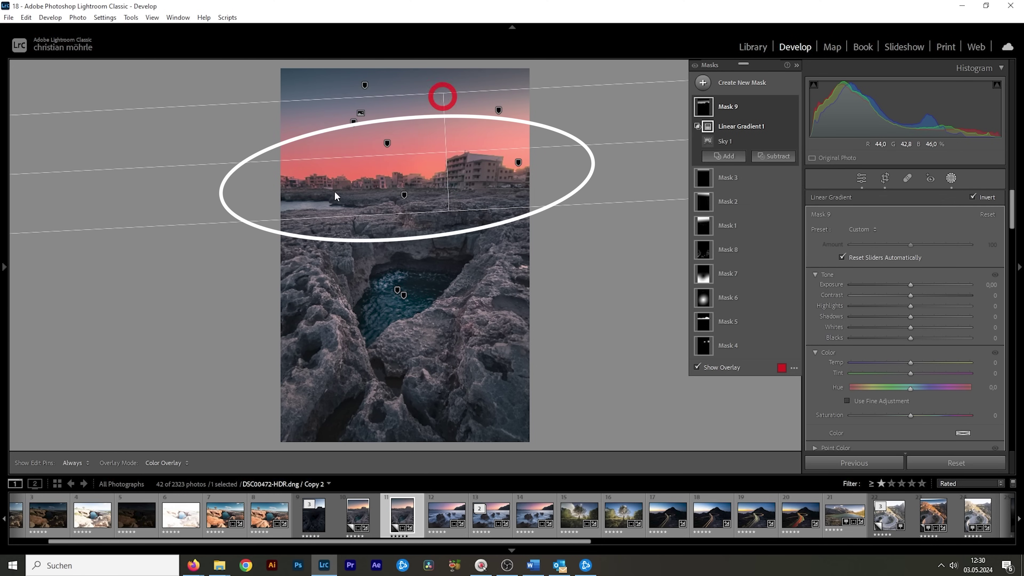
pyautogui.click(450, 228)
pyautogui.moveTo(451, 213); pyautogui.dragTo(451, 221)
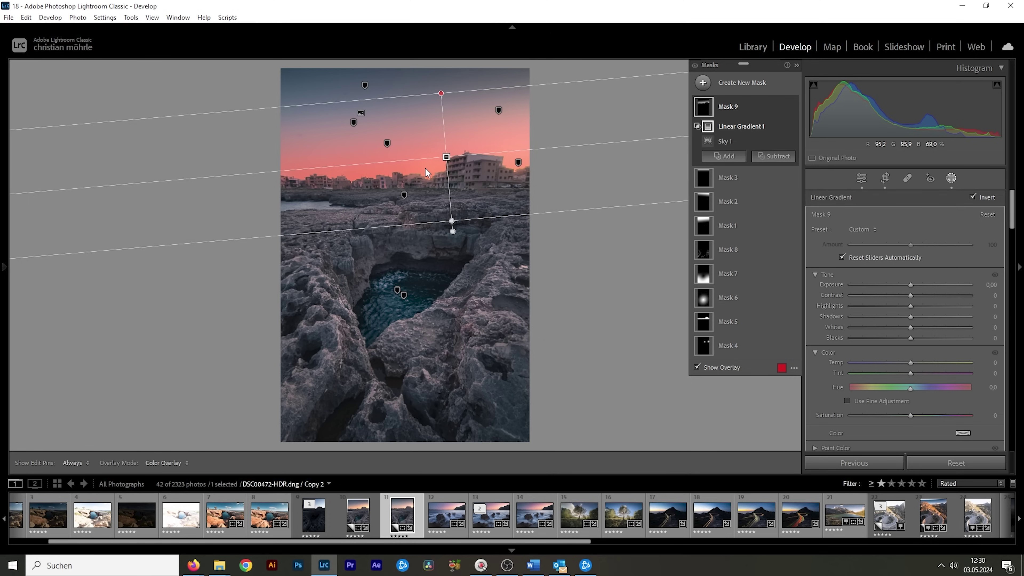
pyautogui.moveTo(911, 363); pyautogui.dragTo(935, 365)
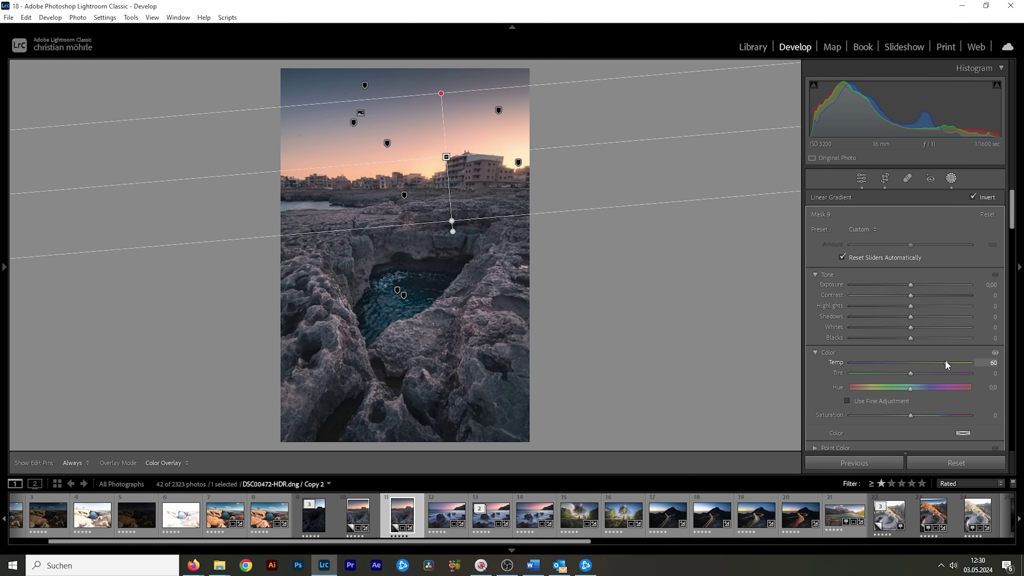
# Set the horizon mask's Temp to 67 and give it an orange tint (H 19, S 86)
pyautogui.moveTo(950, 361); pyautogui.dragTo(950, 360)
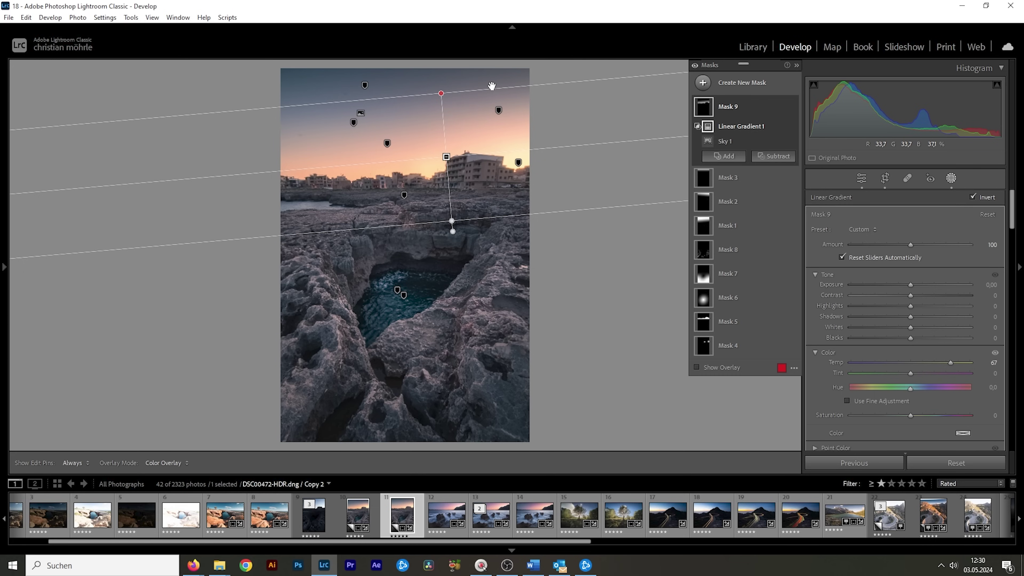
pyautogui.scroll(-2, 853, 381)
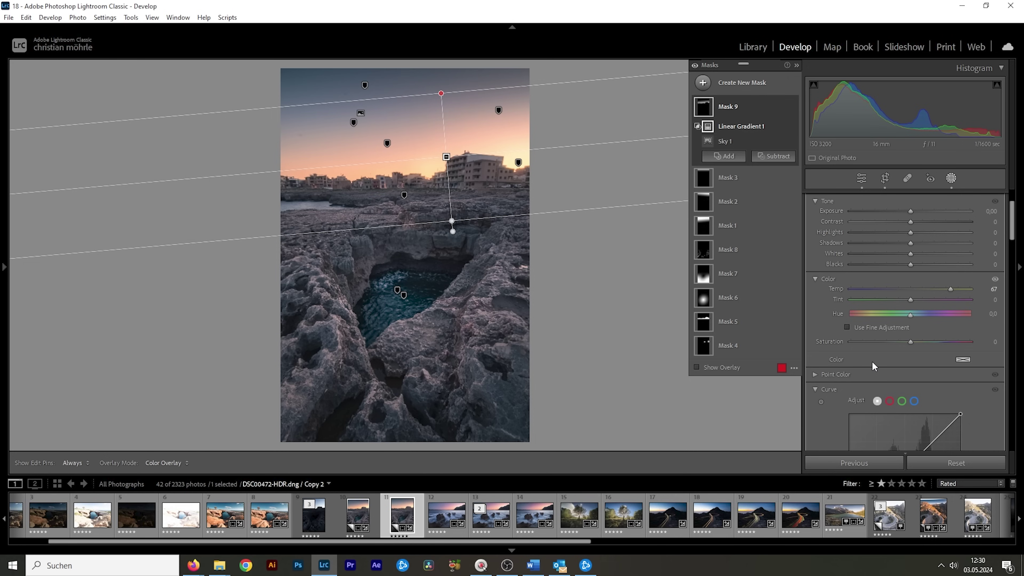
pyautogui.click(963, 360)
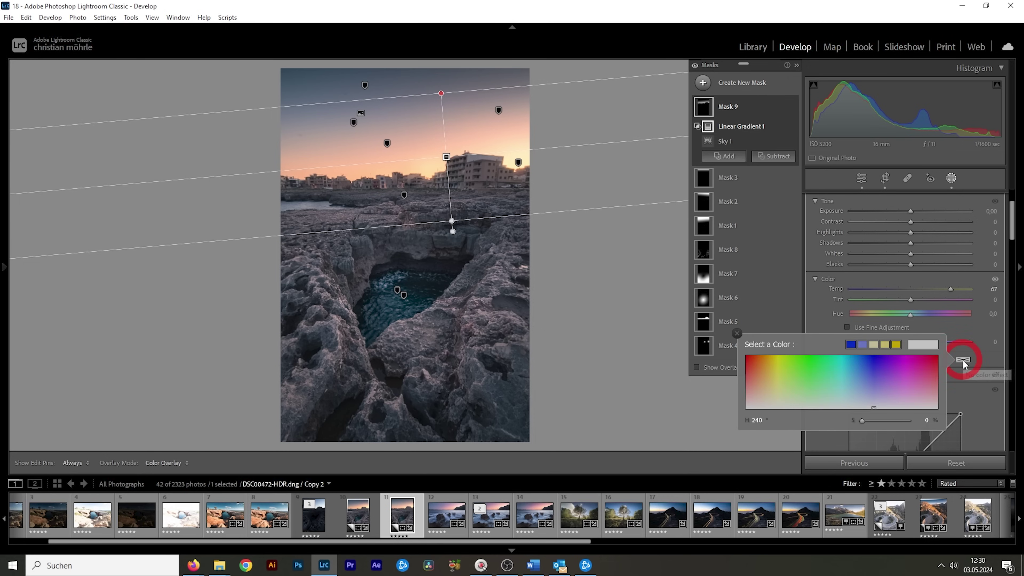
pyautogui.moveTo(761, 373); pyautogui.dragTo(756, 363)
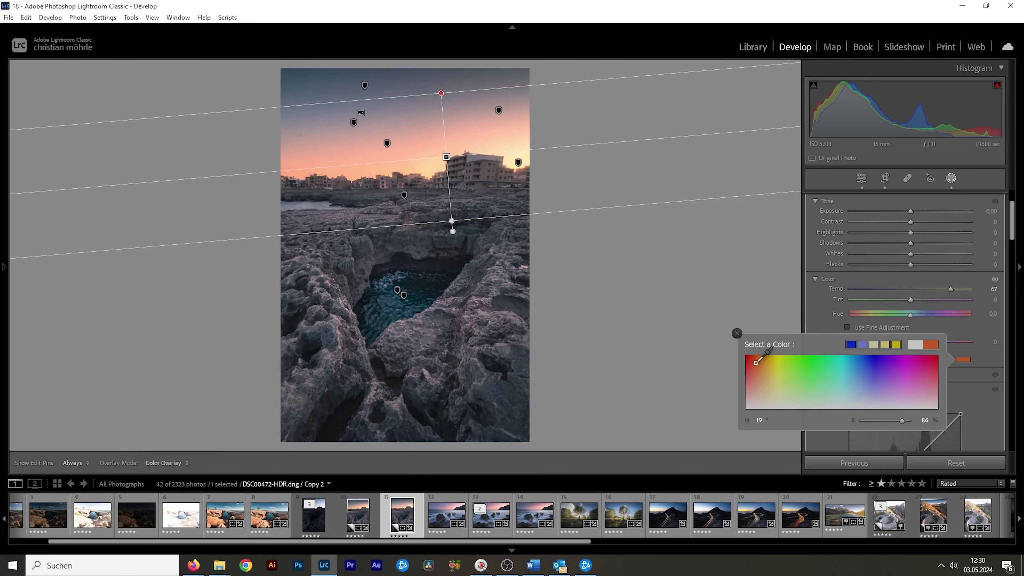
pyautogui.click(988, 354)
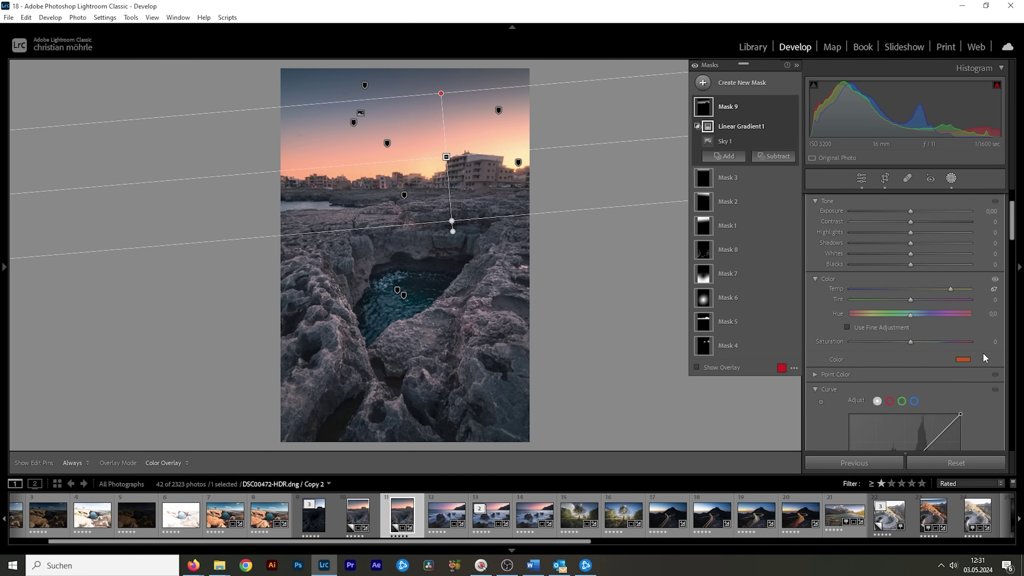